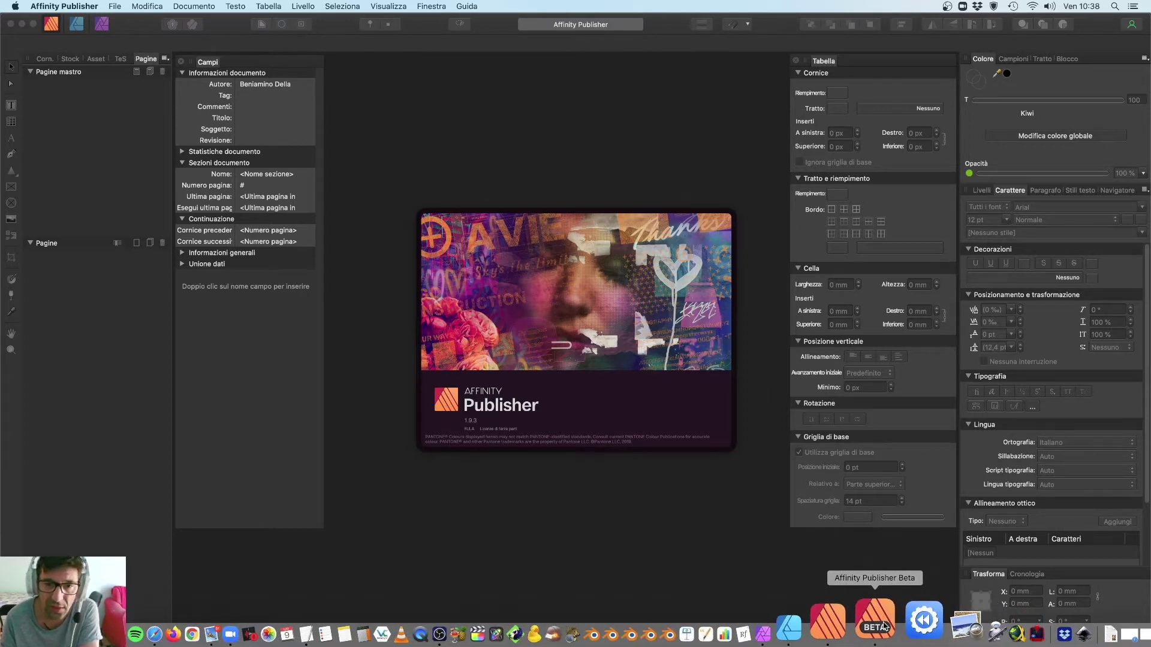
- Bring Affinity Publisher Beta forward from the Dock and open Activity Monitor over it
click(883, 625)
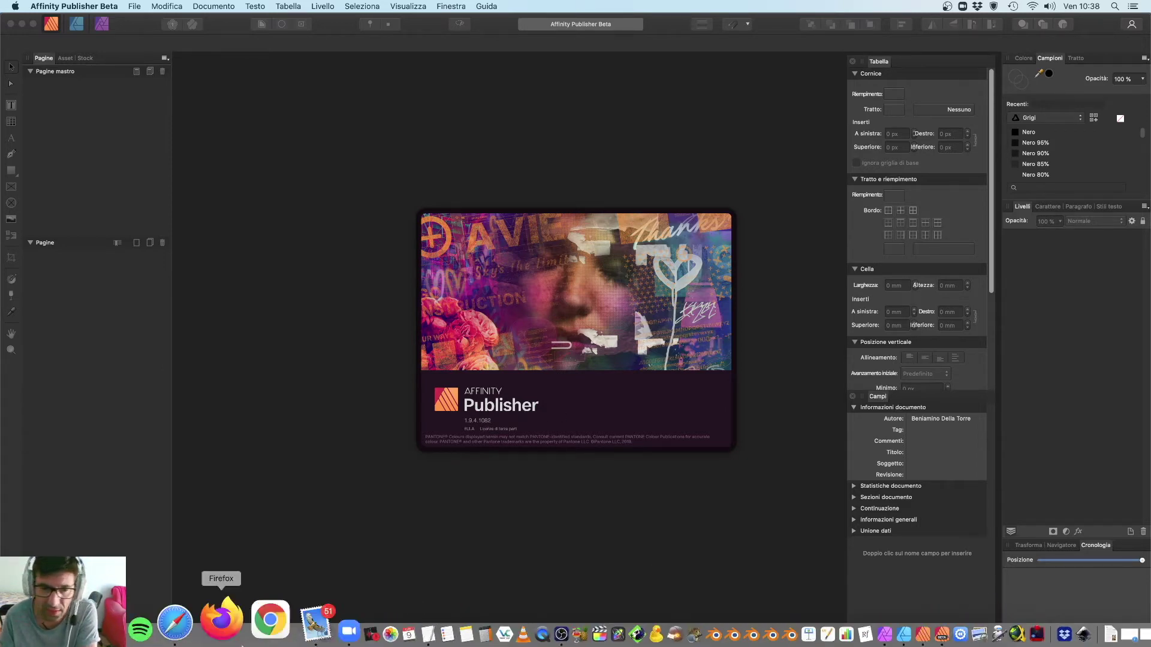
click(139, 628)
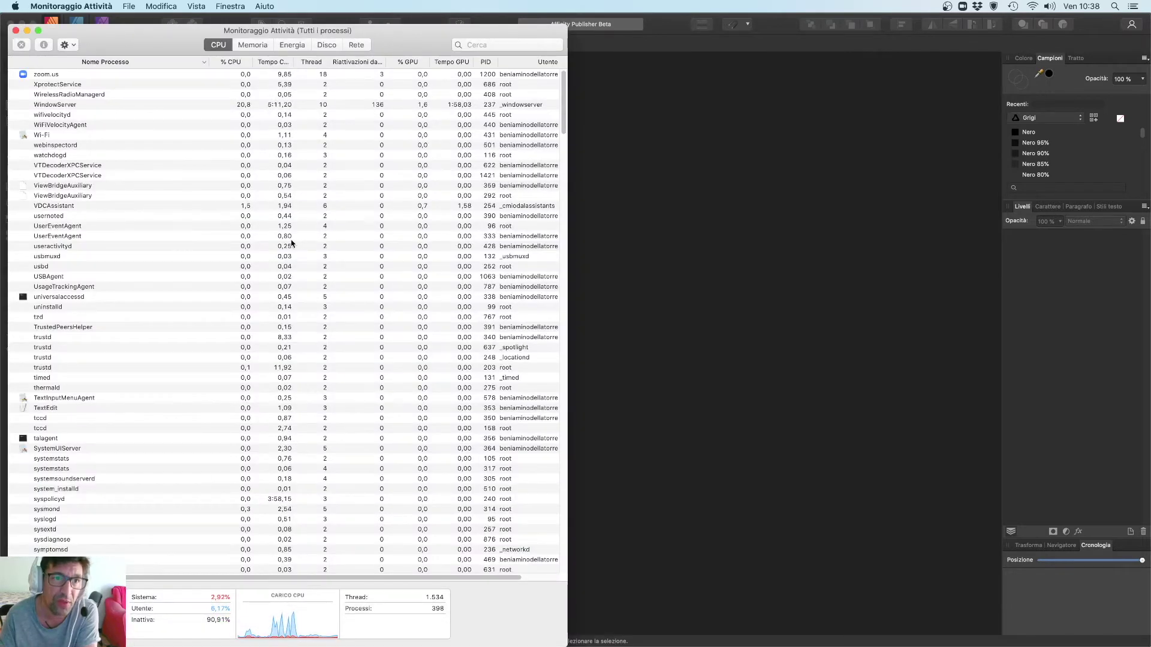
- Compare process memory and CPU use in Activity Monitor, then return to Affinity Publisher Beta
drag(142, 31, 174, 33)
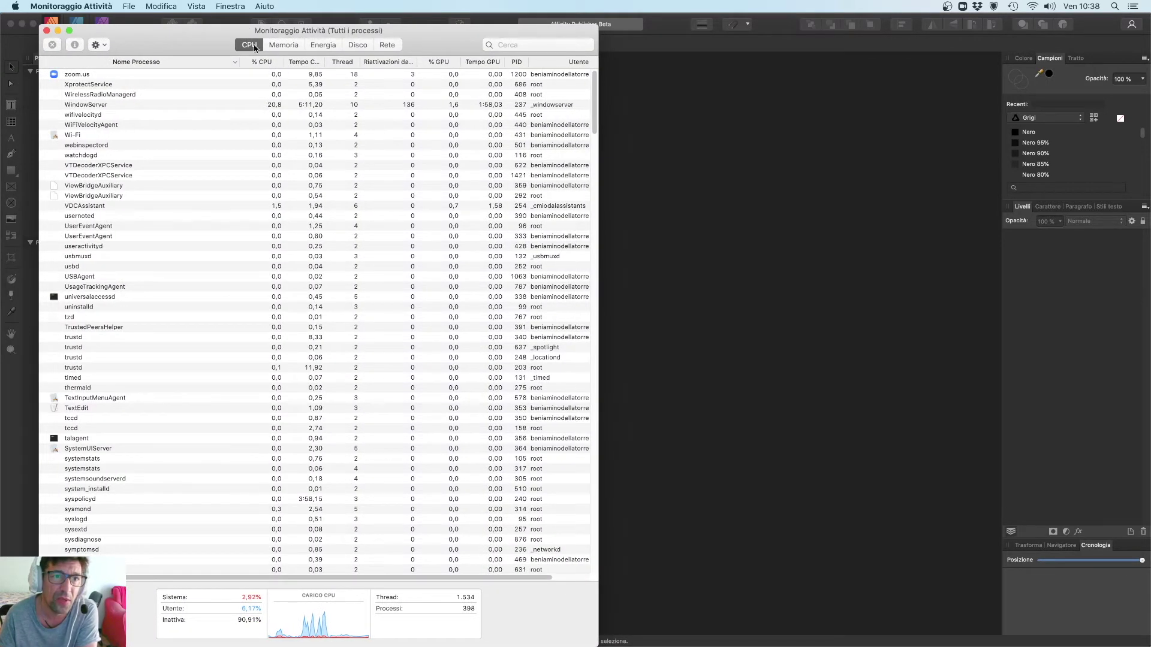
click(282, 45)
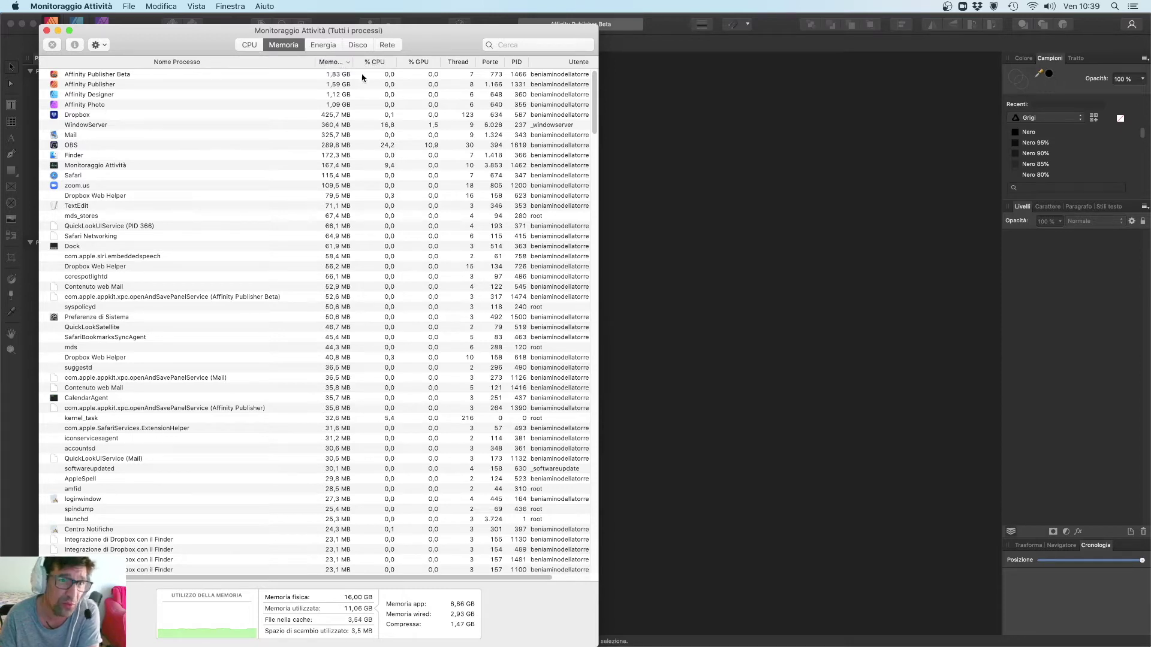
click(247, 45)
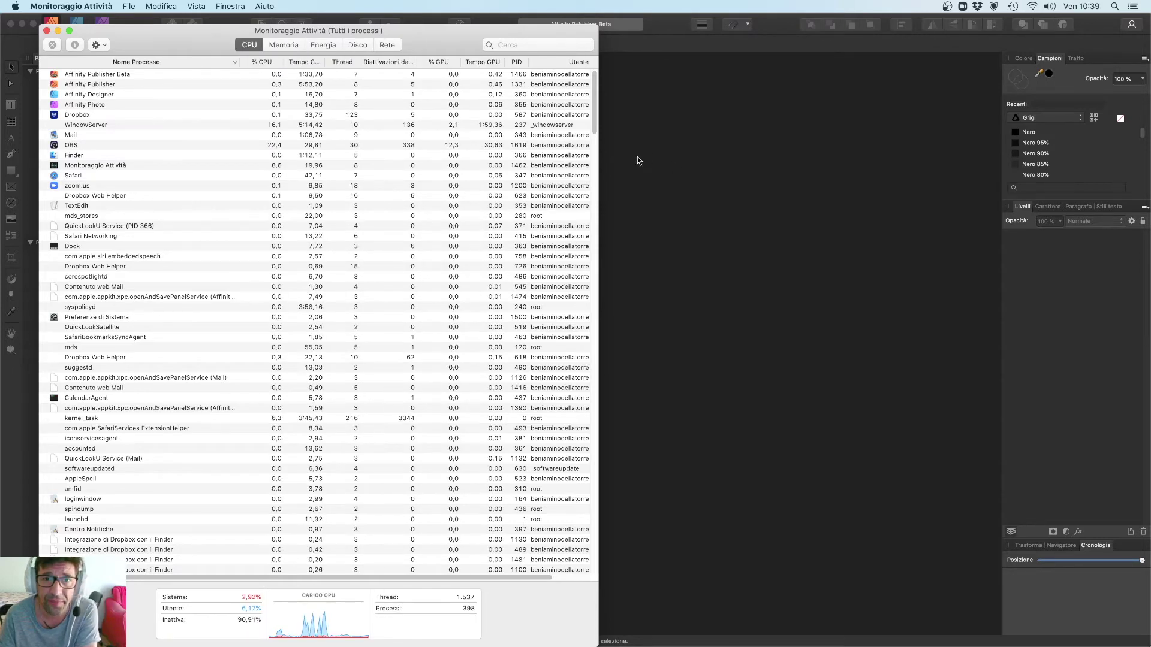
click(638, 157)
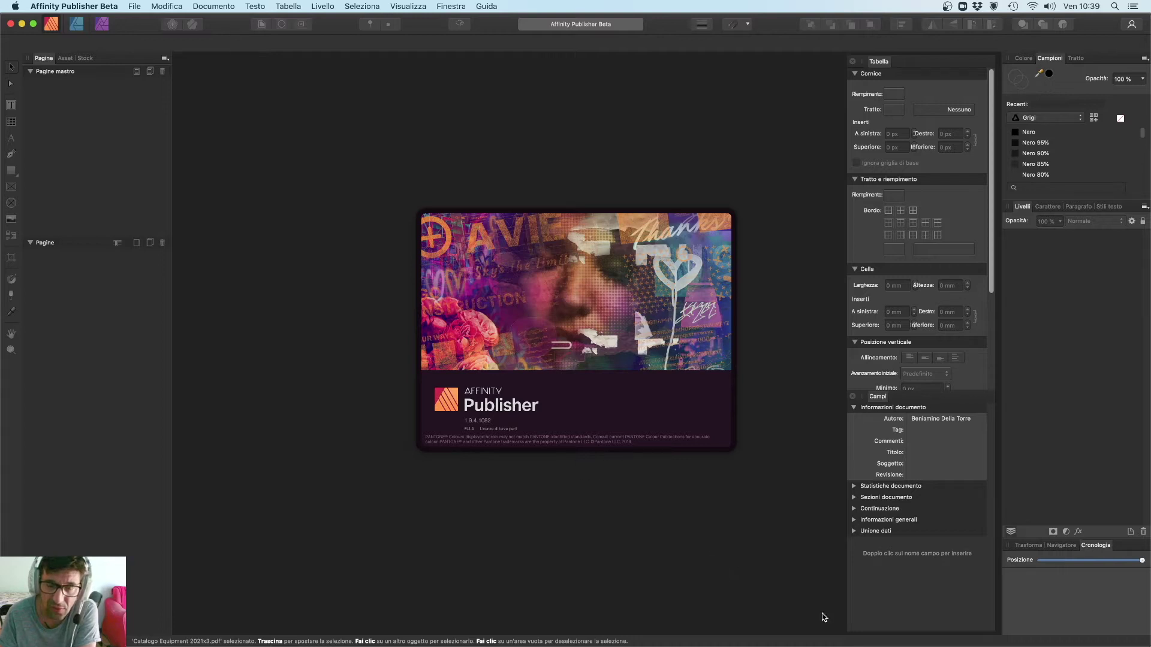
- Switch to Affinity Publisher 1.9.3 and open buttare.afpub from Finder's Affinity_Labels folder
mouse_move(910, 642)
click(866, 626)
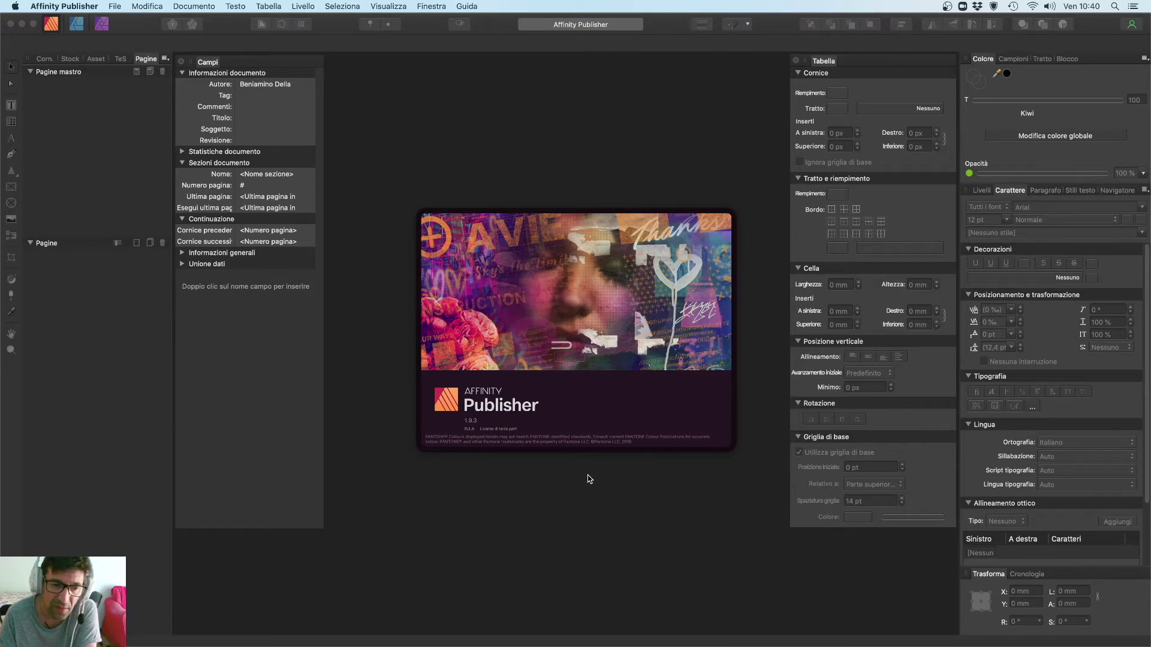
key(ctrl+Up)
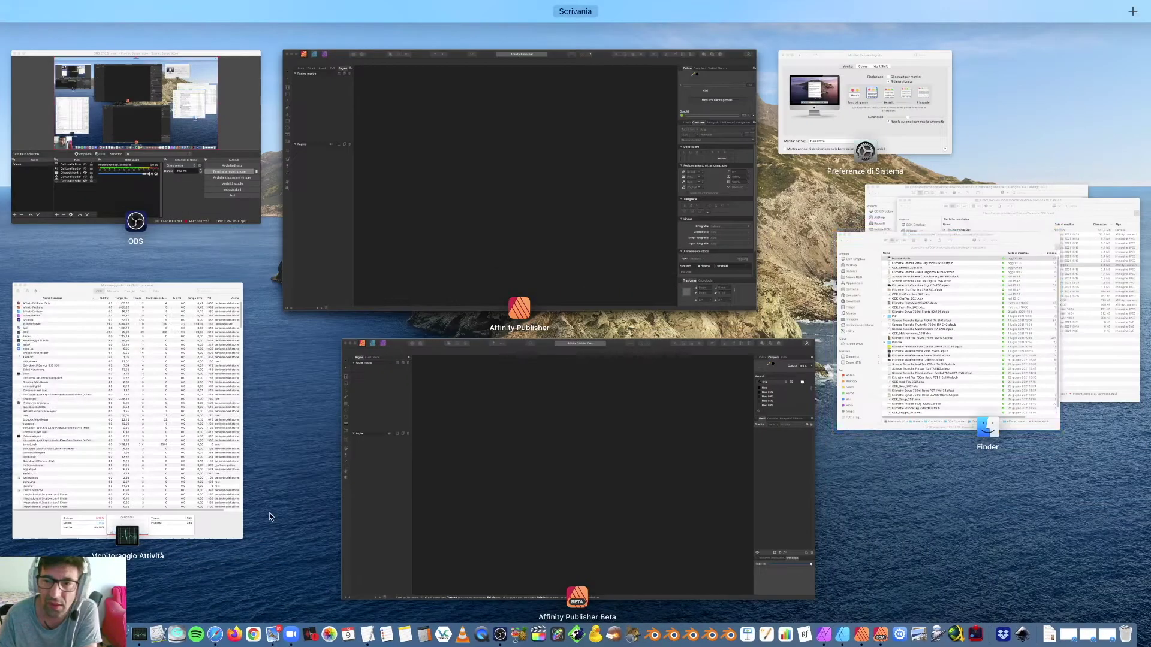
click(925, 294)
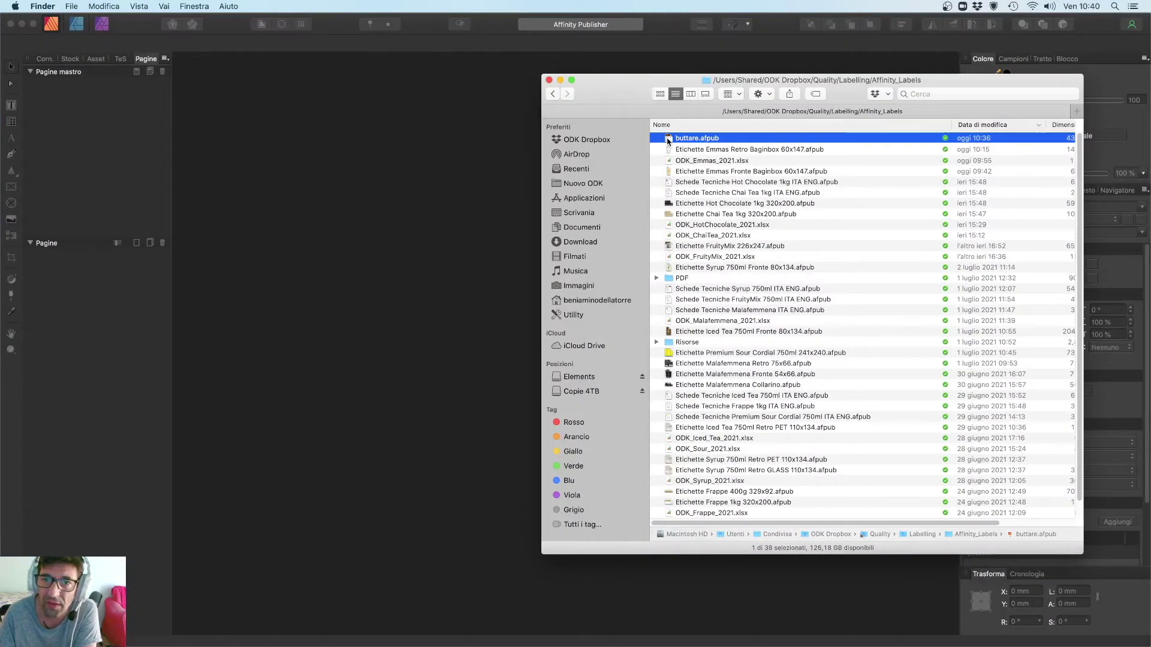
double_click(669, 140)
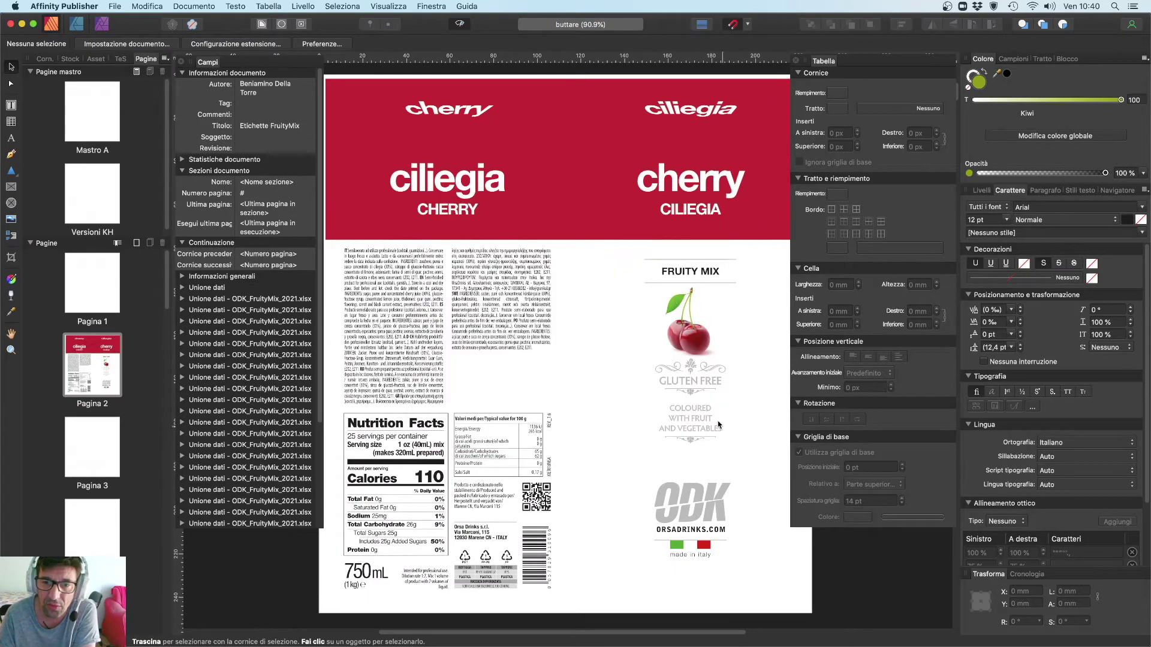
- Scroll from the coconut label on page 1 through the cherry, strawberry, cranberry and watermelon pages
click(91, 286)
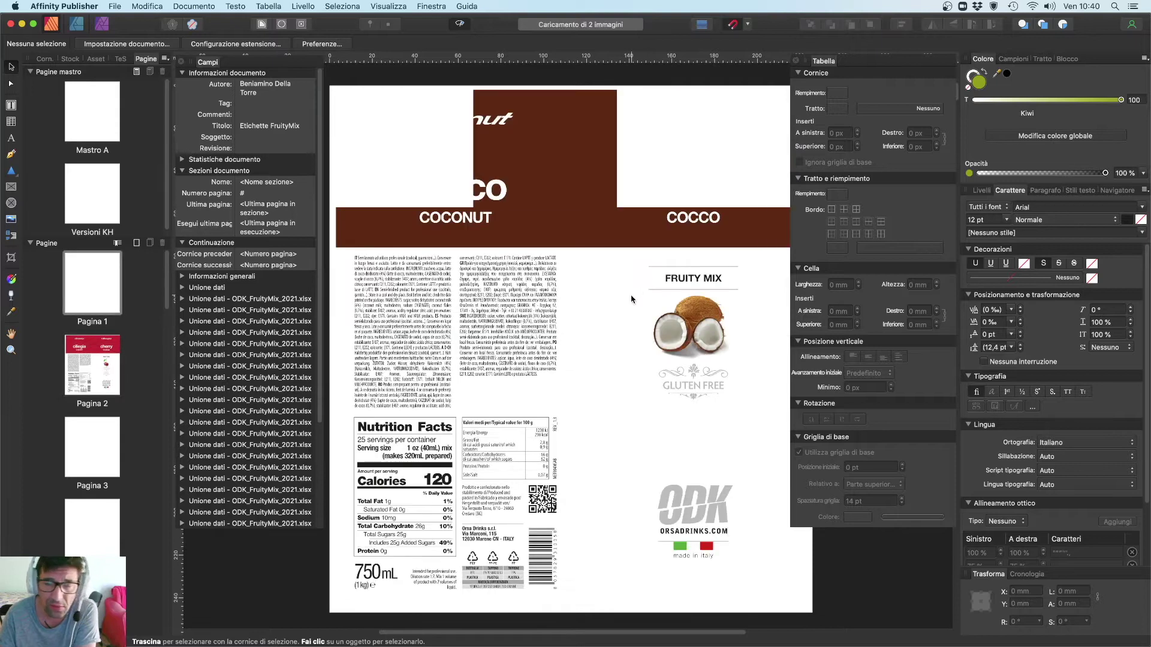
scroll(623, 333, down, 5)
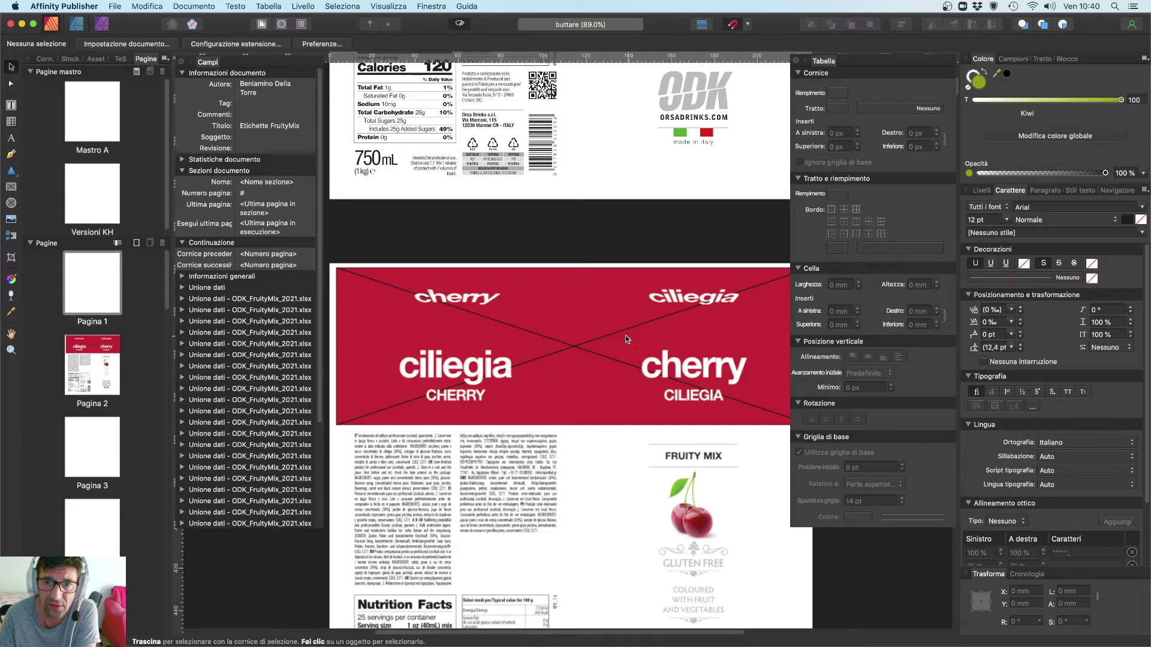
scroll(623, 333, down, 5)
scroll(606, 341, down, 10)
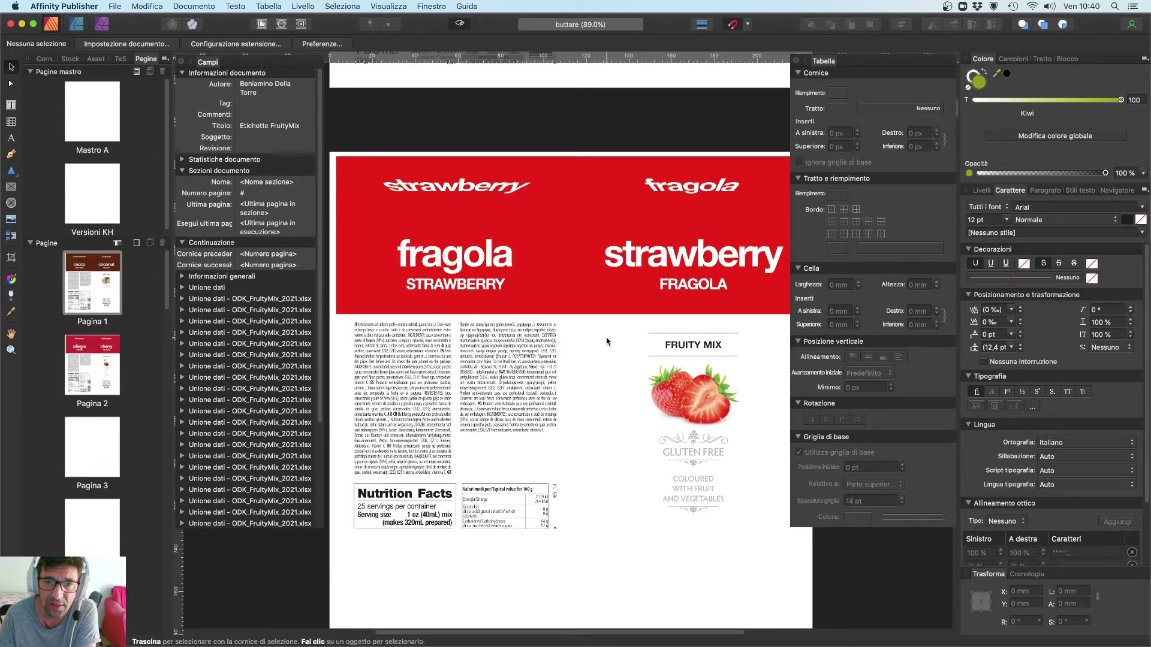
scroll(611, 335, down, 5)
scroll(612, 335, down, 5)
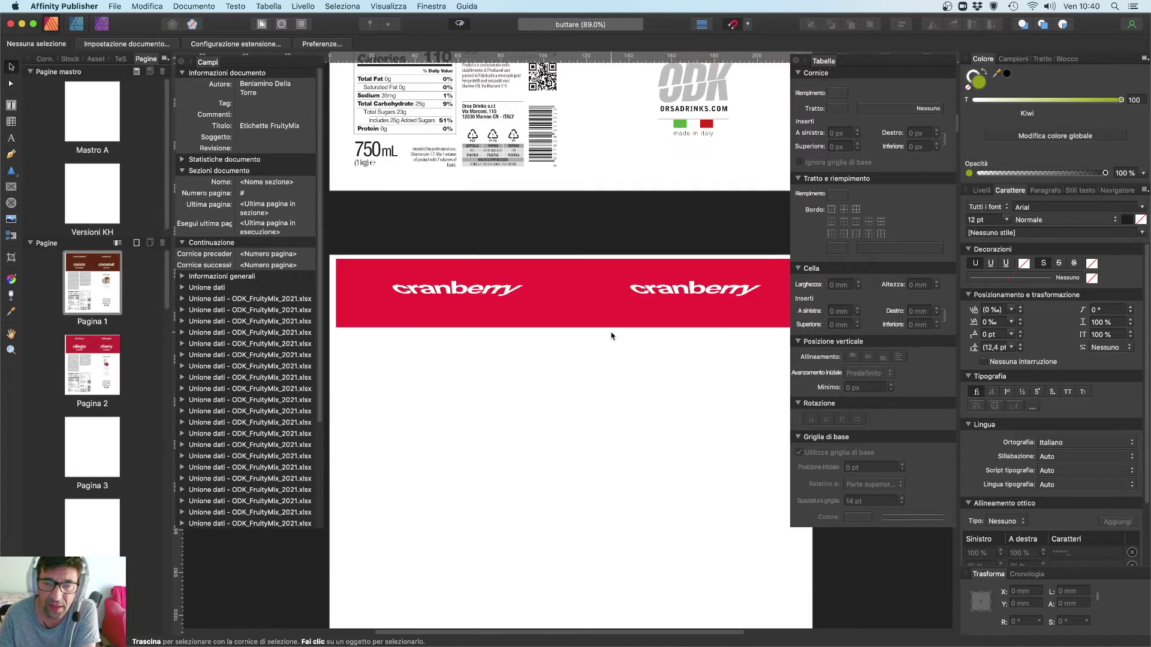
scroll(611, 335, down, 5)
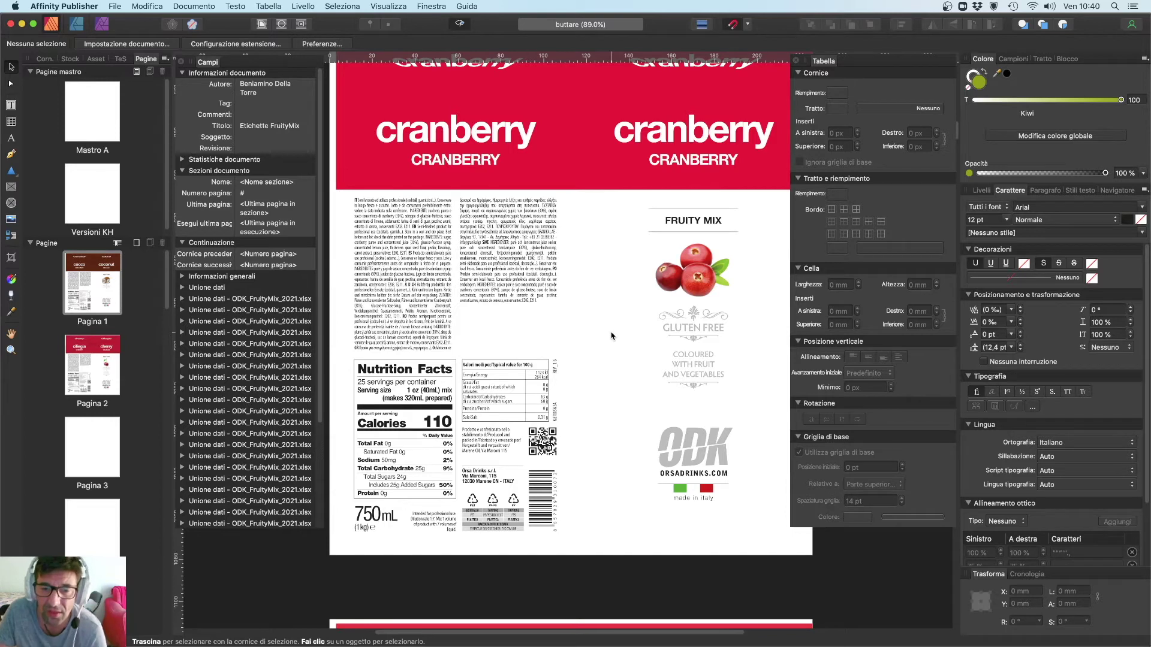
scroll(611, 336, down, 3)
scroll(608, 334, down, 3)
scroll(604, 331, down, 3)
scroll(602, 329, down, 2)
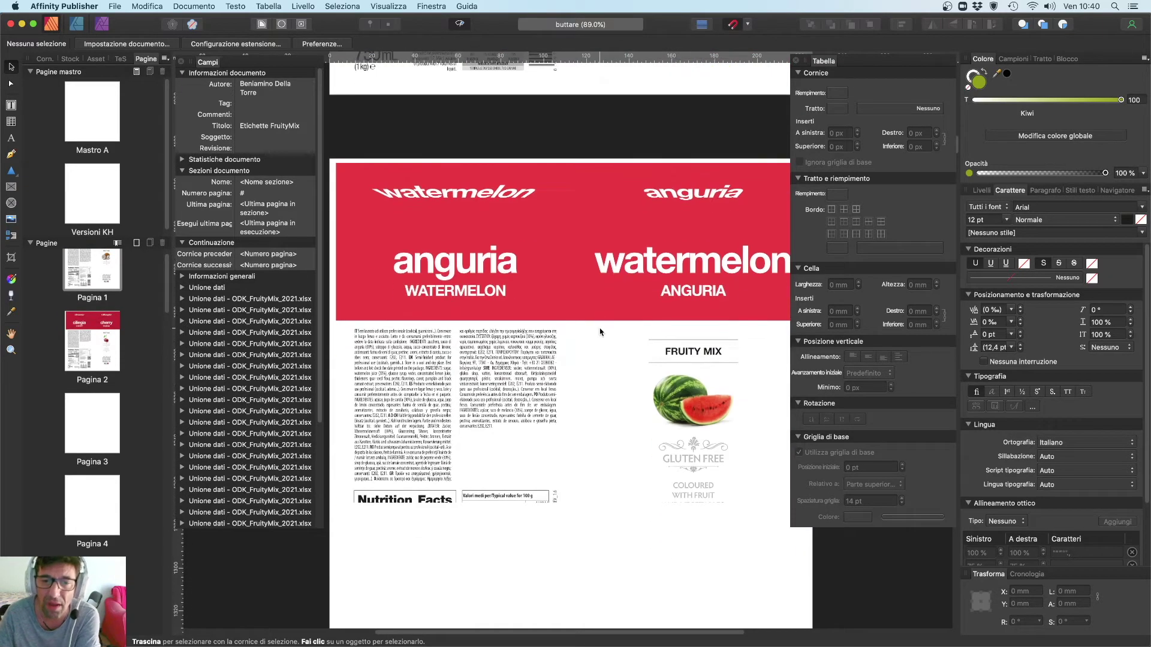
scroll(599, 329, down, 2)
scroll(593, 327, down, 2)
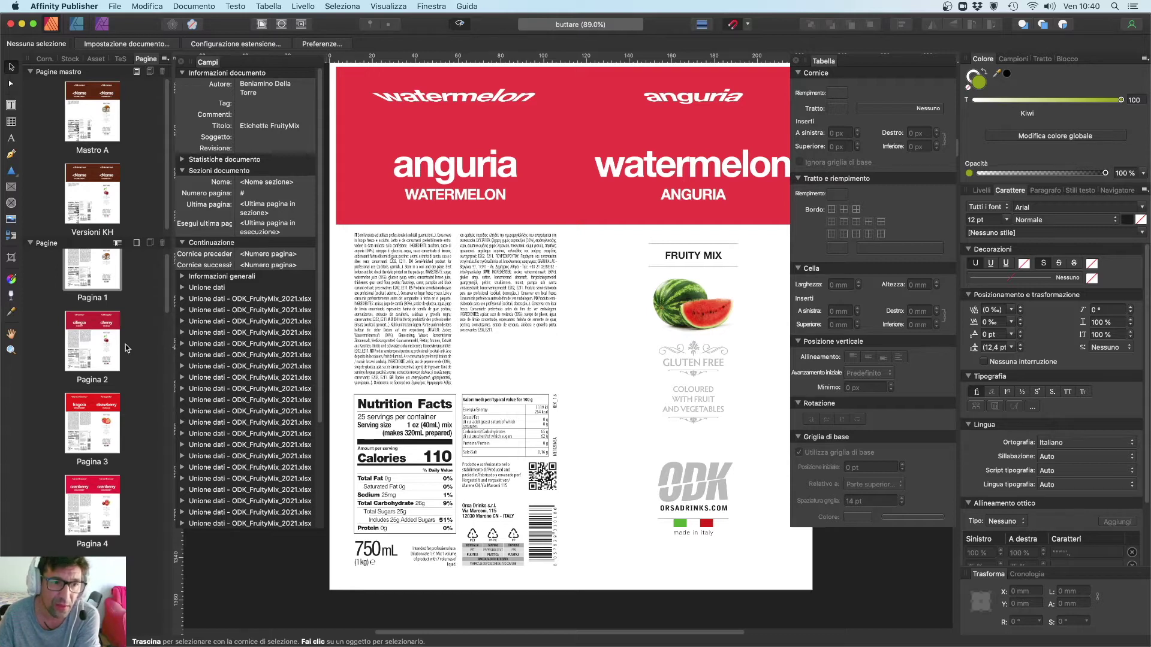
scroll(126, 348, up, 2)
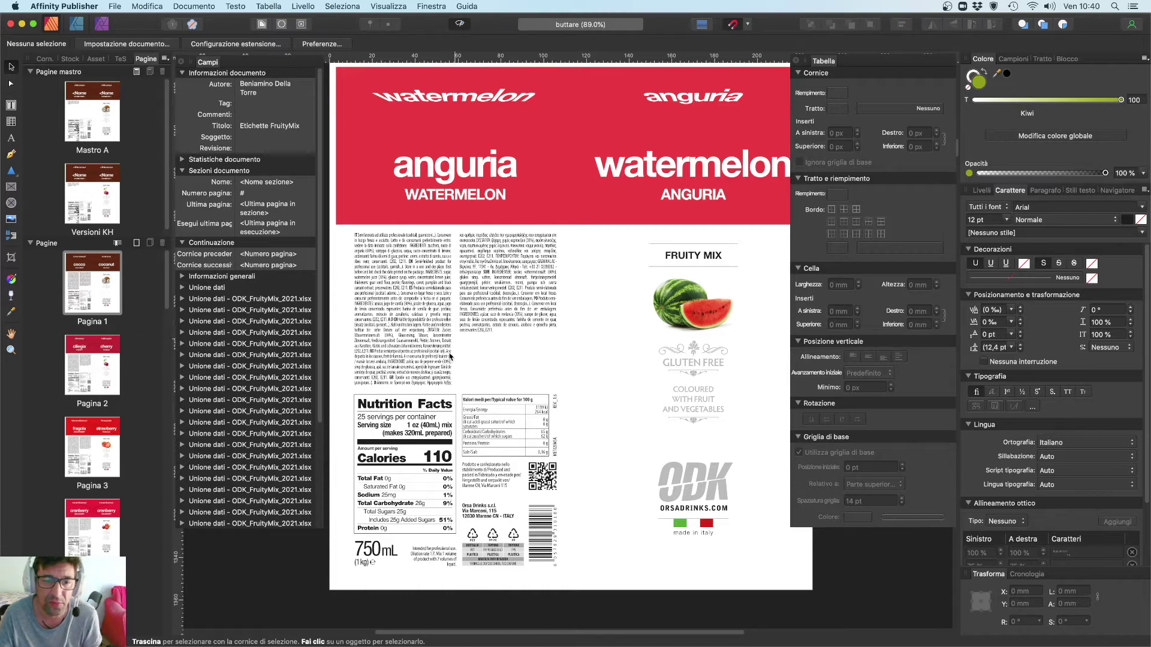
mouse_move(196, 644)
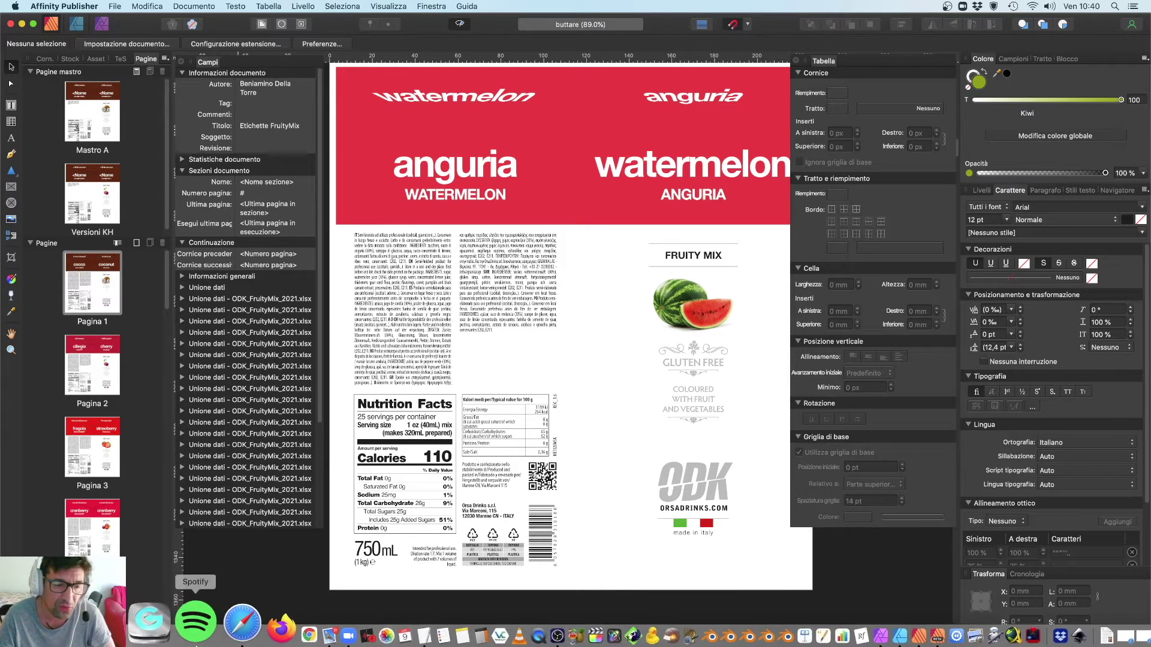
- Open a new Safari window and load the Google homepage
click(243, 623)
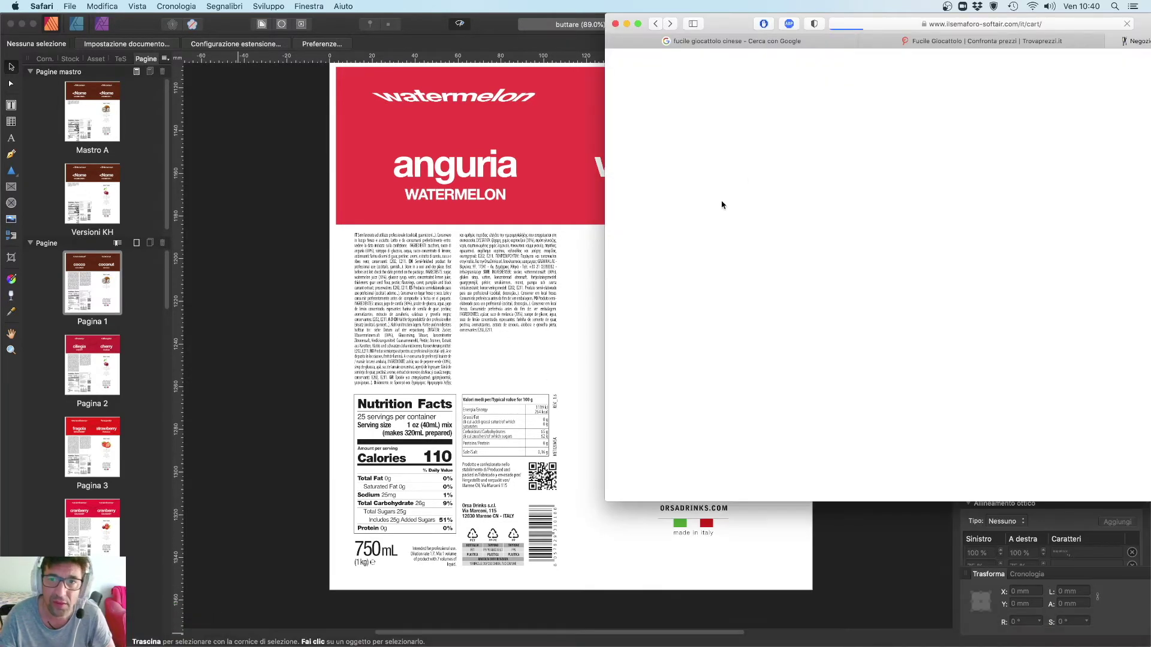
drag(718, 23, 763, 259)
key(super+n)
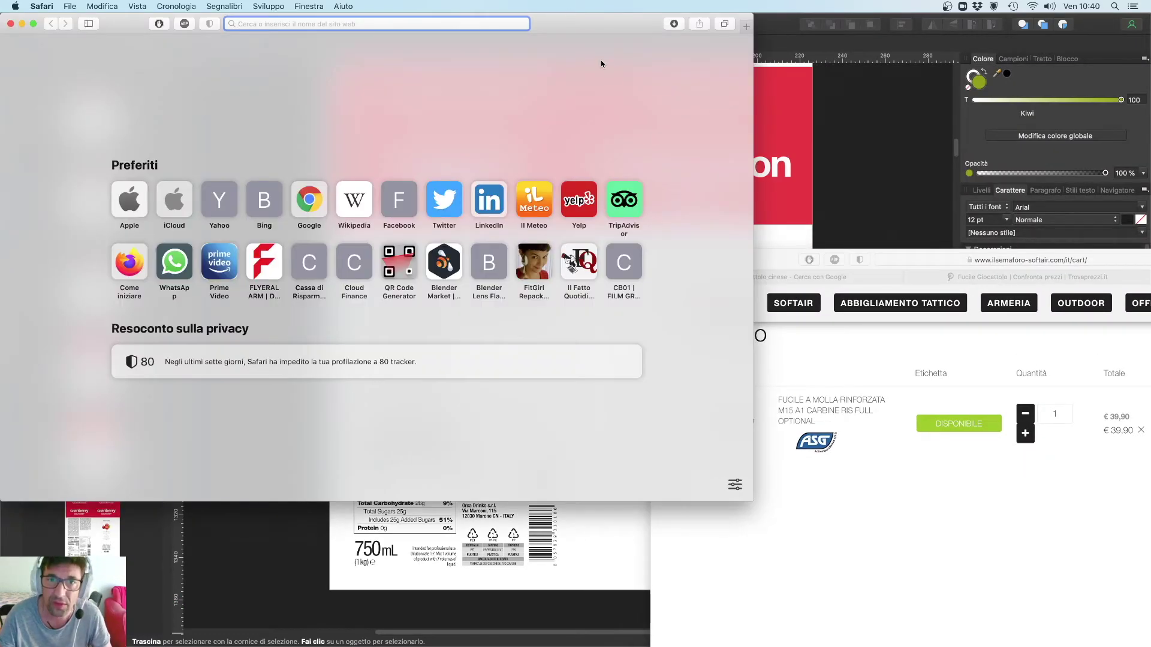
drag(558, 24, 856, 121)
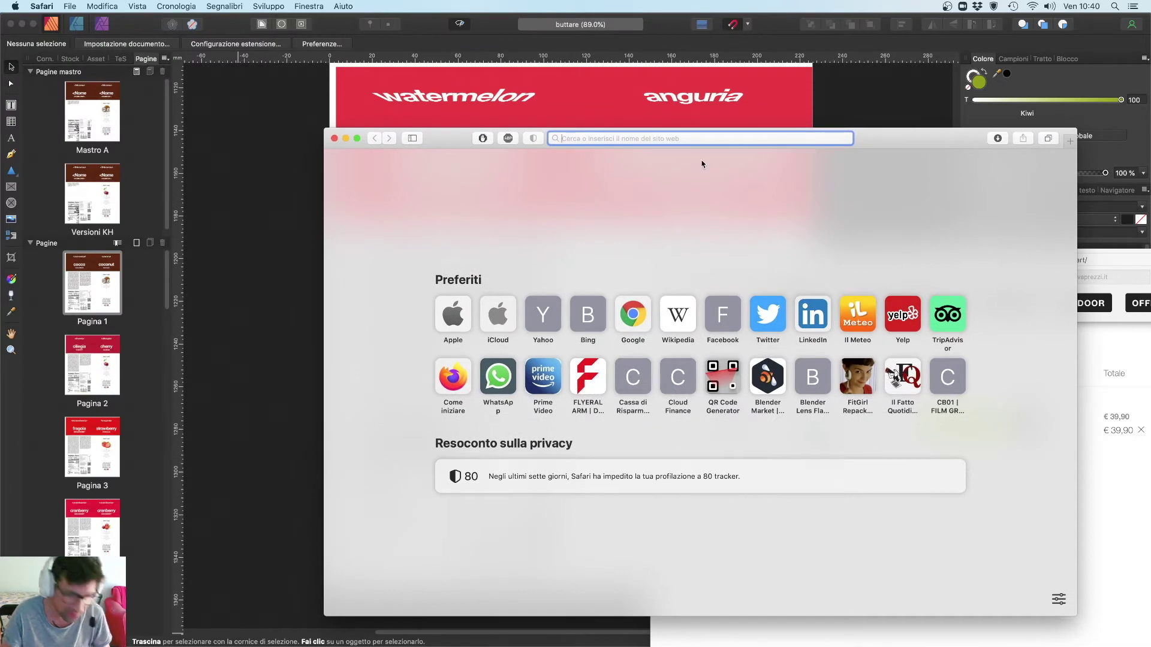
text(google)
key(Return)
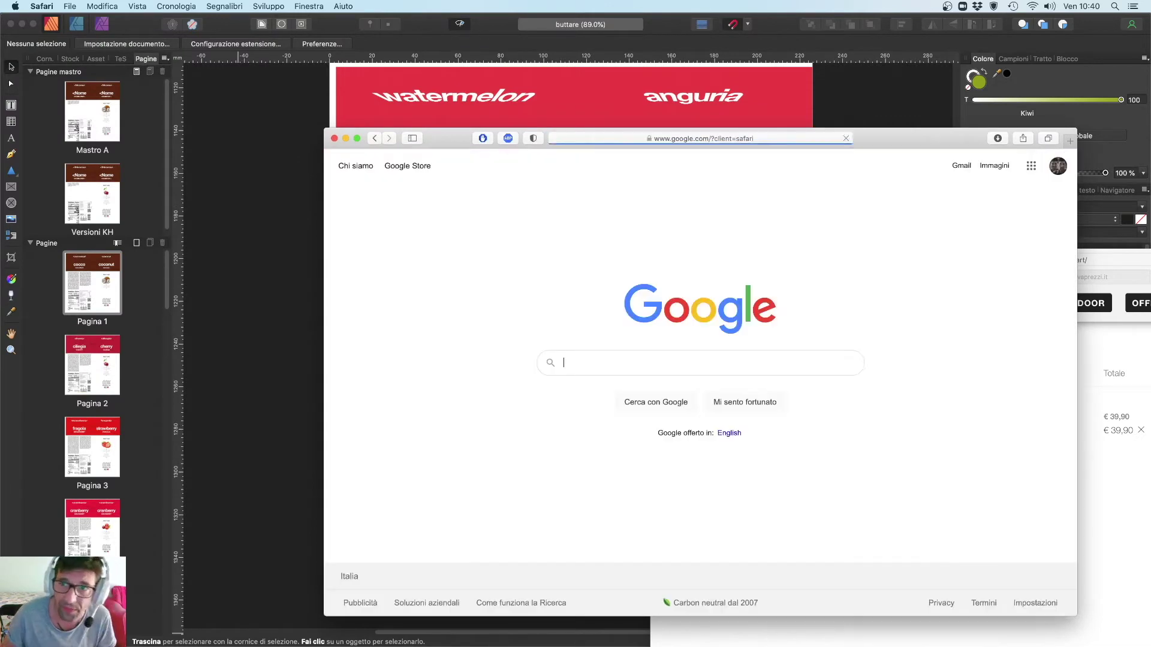
- Open ODK_FruityMix_2021 in Google Sheets on the FM Coconut sheet and compare it with the label
click(1031, 166)
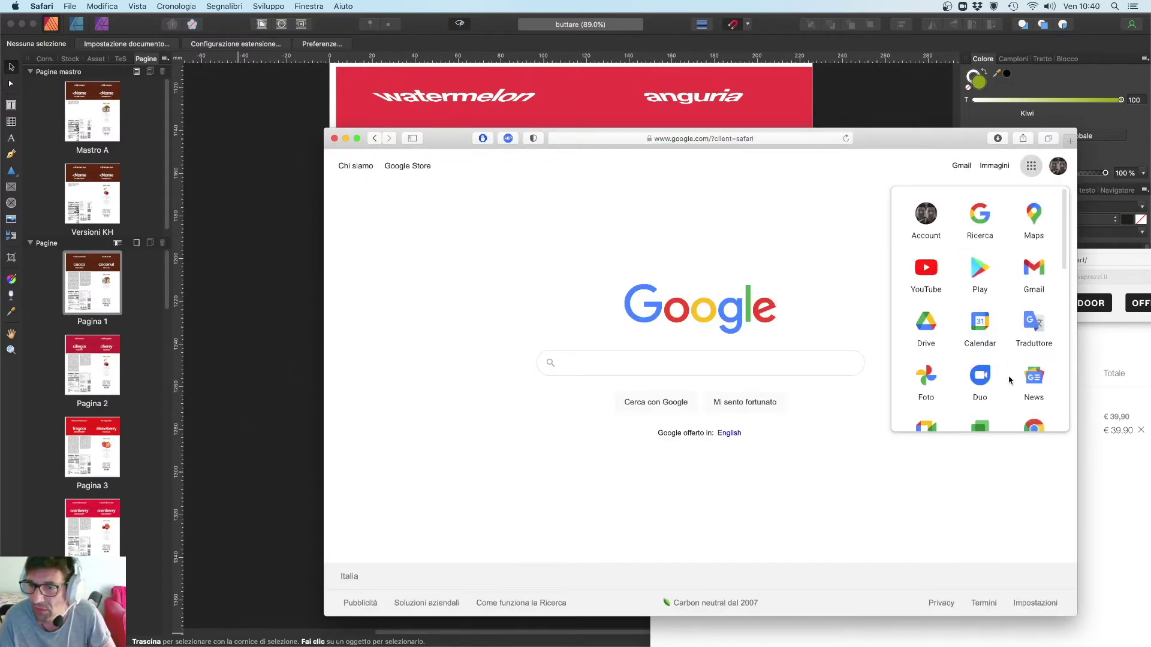
scroll(983, 264, down, 5)
click(927, 323)
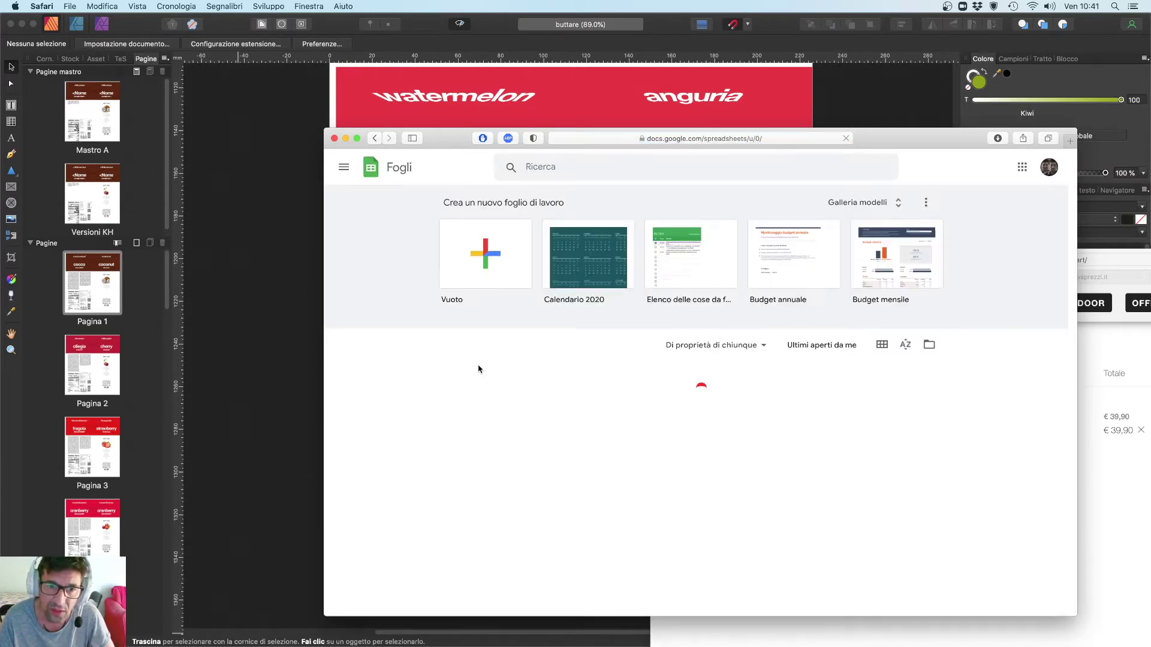
scroll(600, 422, down, 1)
click(539, 529)
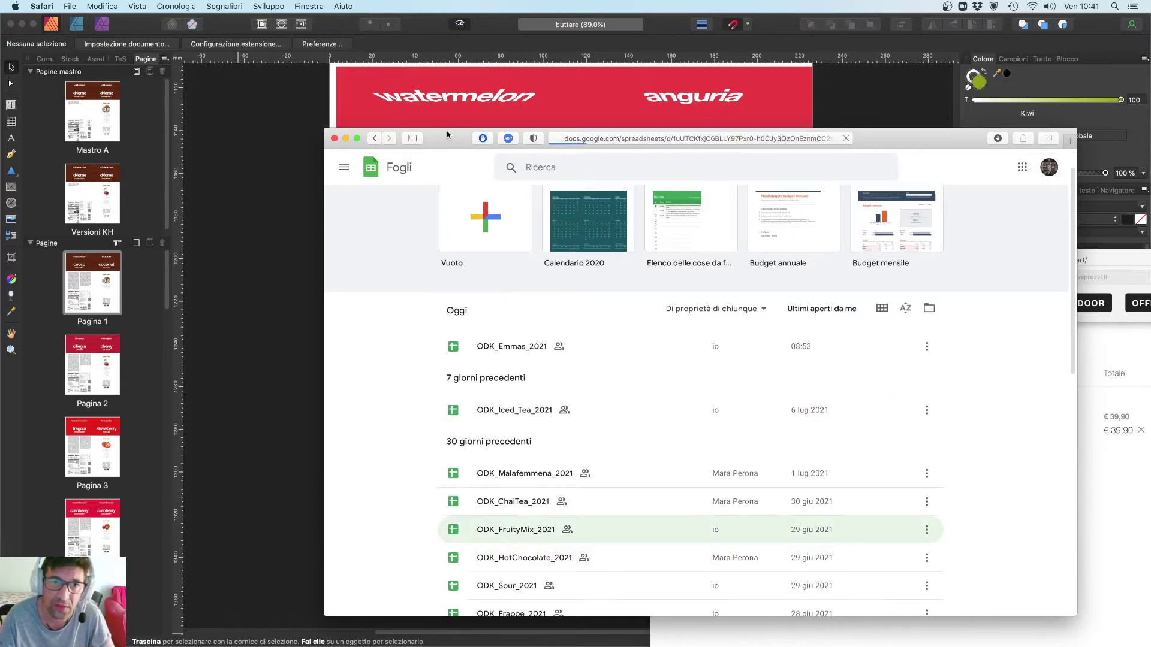
drag(447, 135, 405, 95)
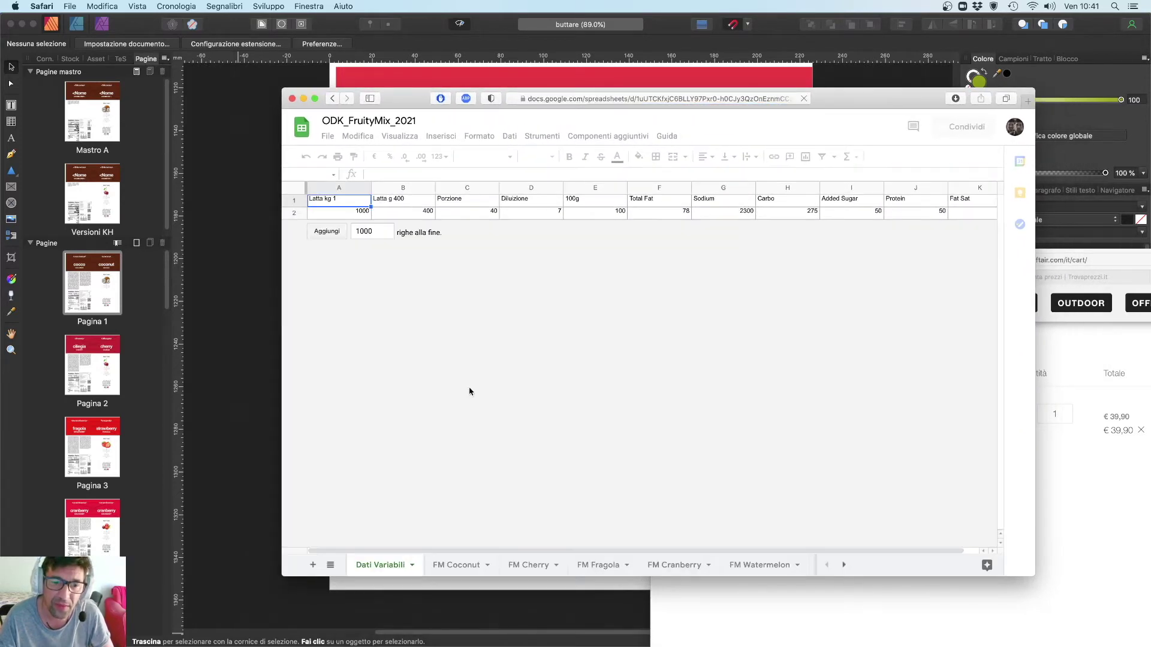
click(456, 564)
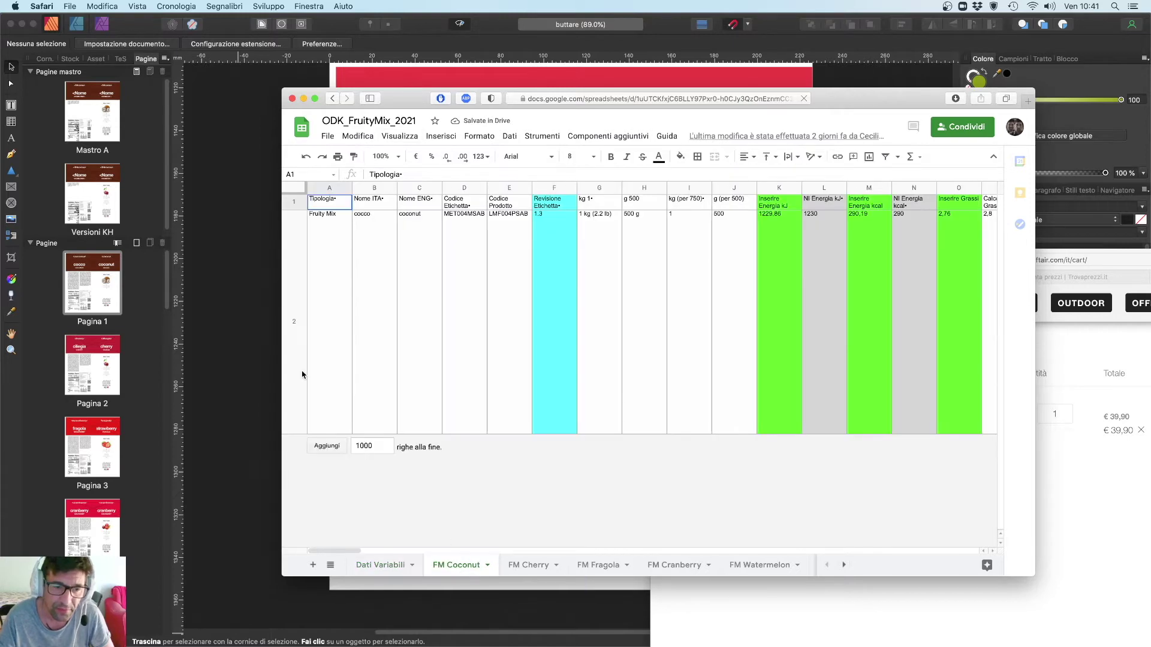
click(142, 398)
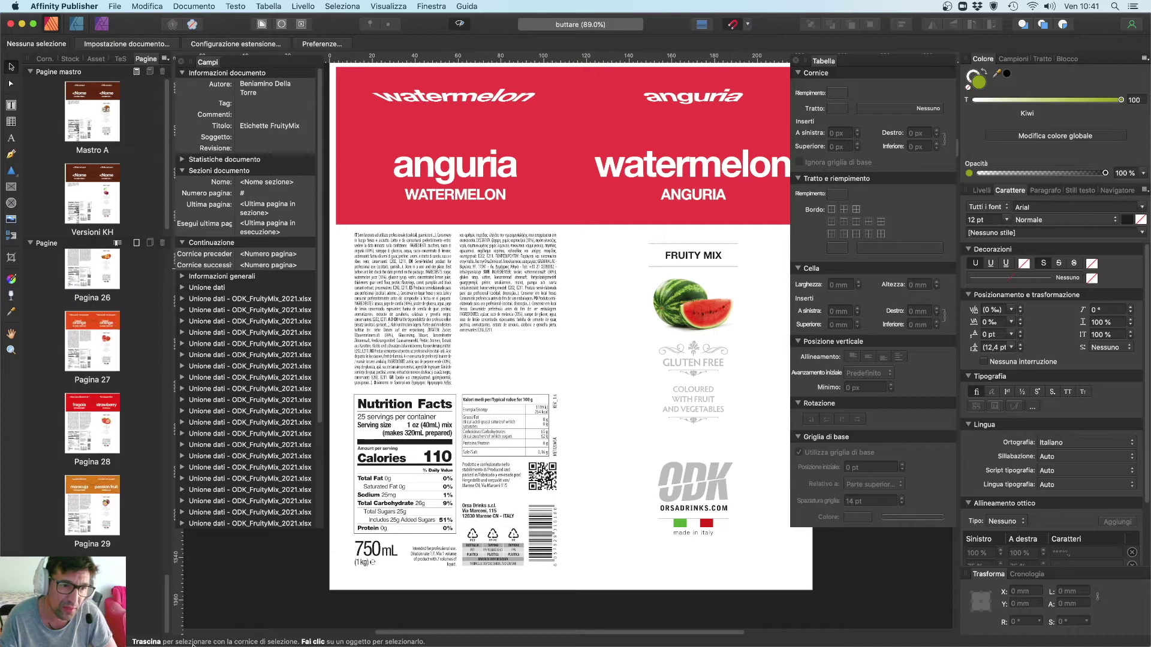
scroll(151, 596, up, 10)
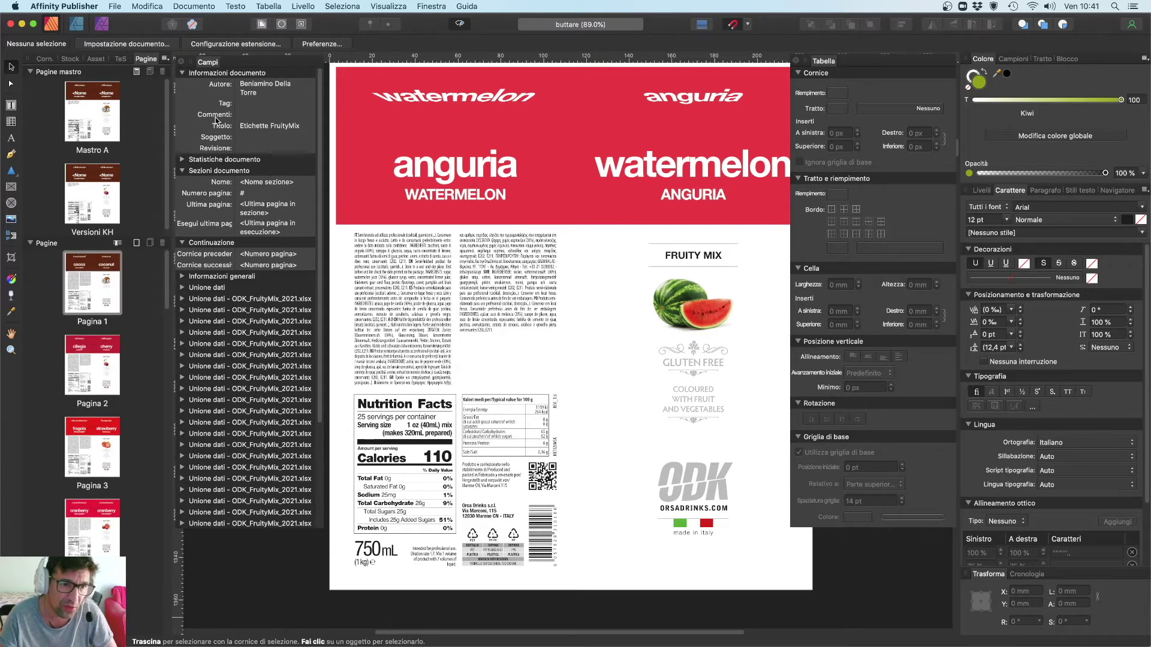
- Step through the FM Cherry and FM Fragola sheets to FM Cranberry and scroll across its columns
key(ctrl+Up)
click(857, 479)
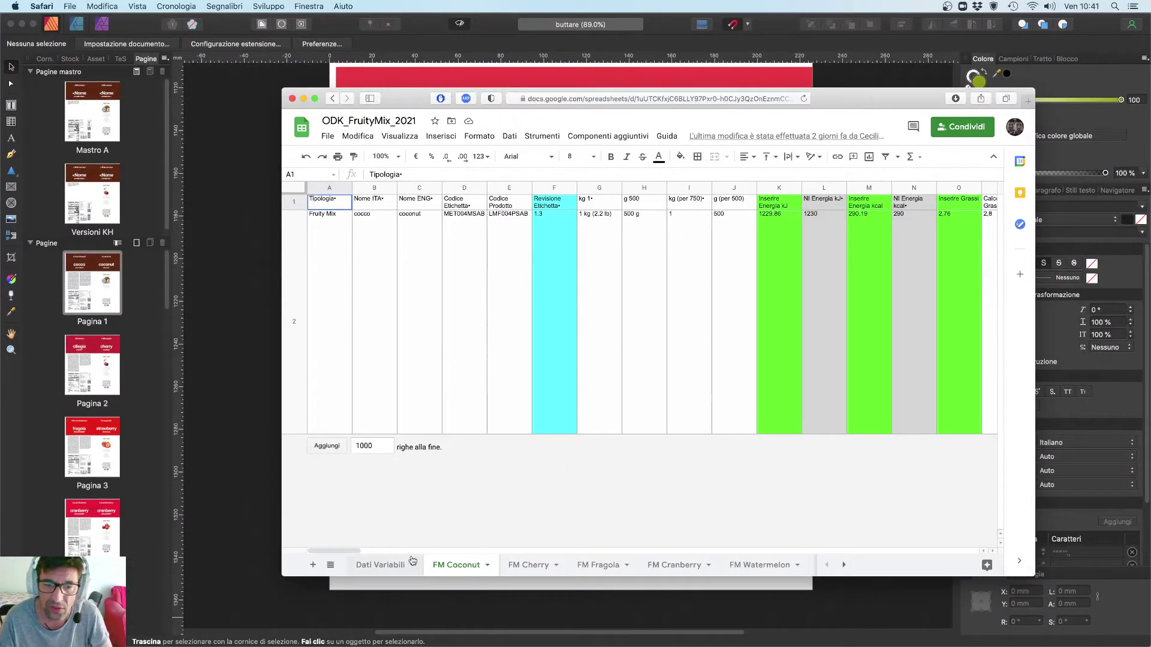
click(532, 567)
click(609, 568)
click(693, 568)
mouse_move(328, 551)
mouse_down()
mouse_move(955, 540)
mouse_move(322, 542)
mouse_move(586, 542)
mouse_move(689, 524)
mouse_move(745, 542)
mouse_move(763, 521)
mouse_move(717, 528)
mouse_up()
key(super+Tab)
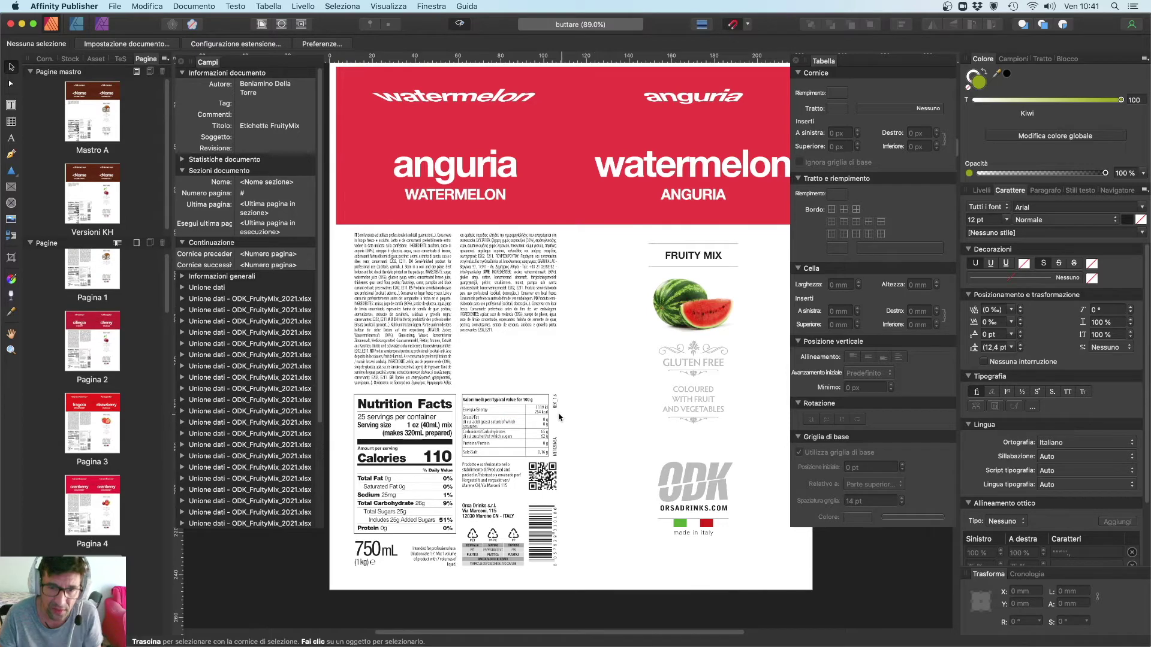
scroll(489, 416, up, 5)
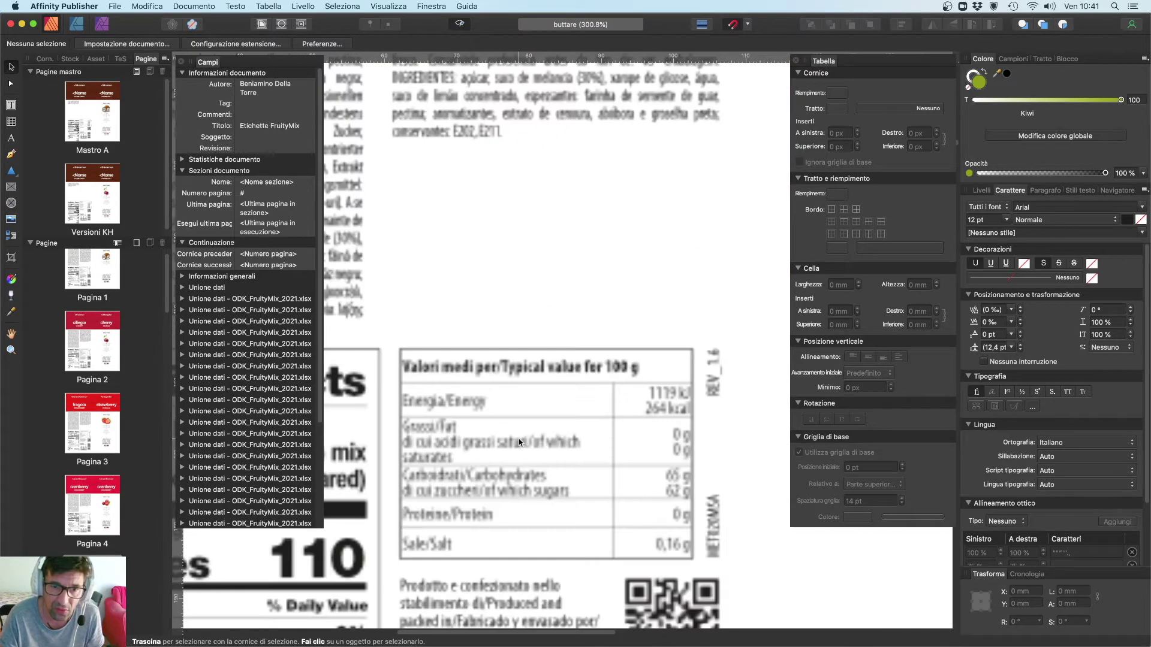
scroll(584, 396, left, 5)
scroll(585, 395, down, 3)
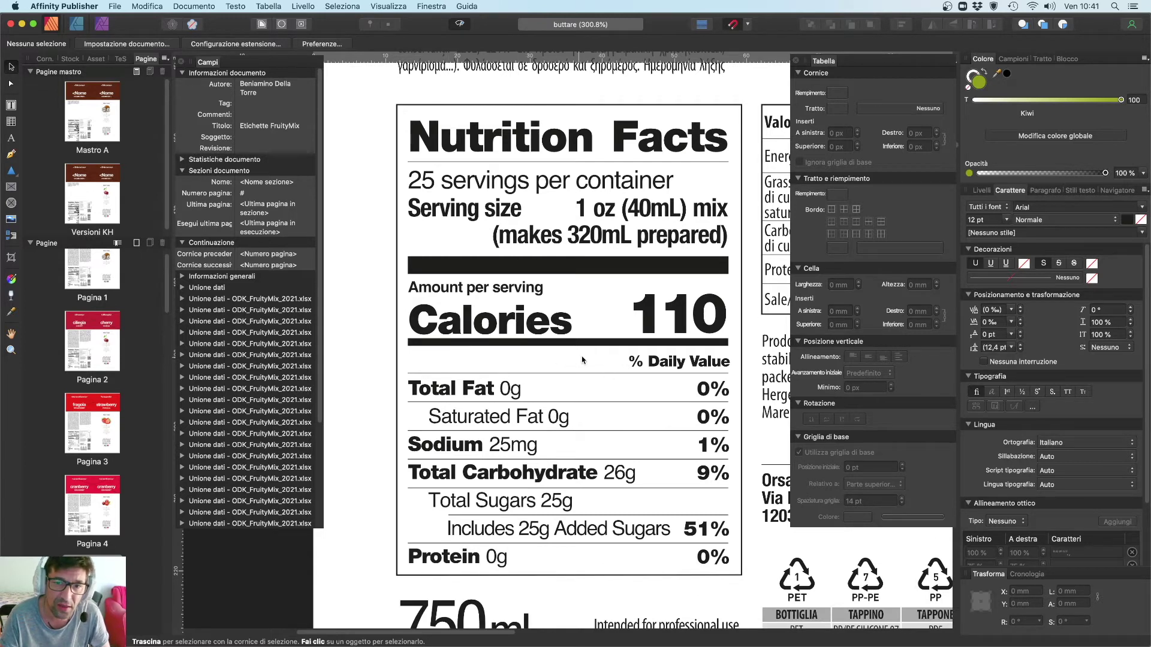
scroll(591, 345, right, 2)
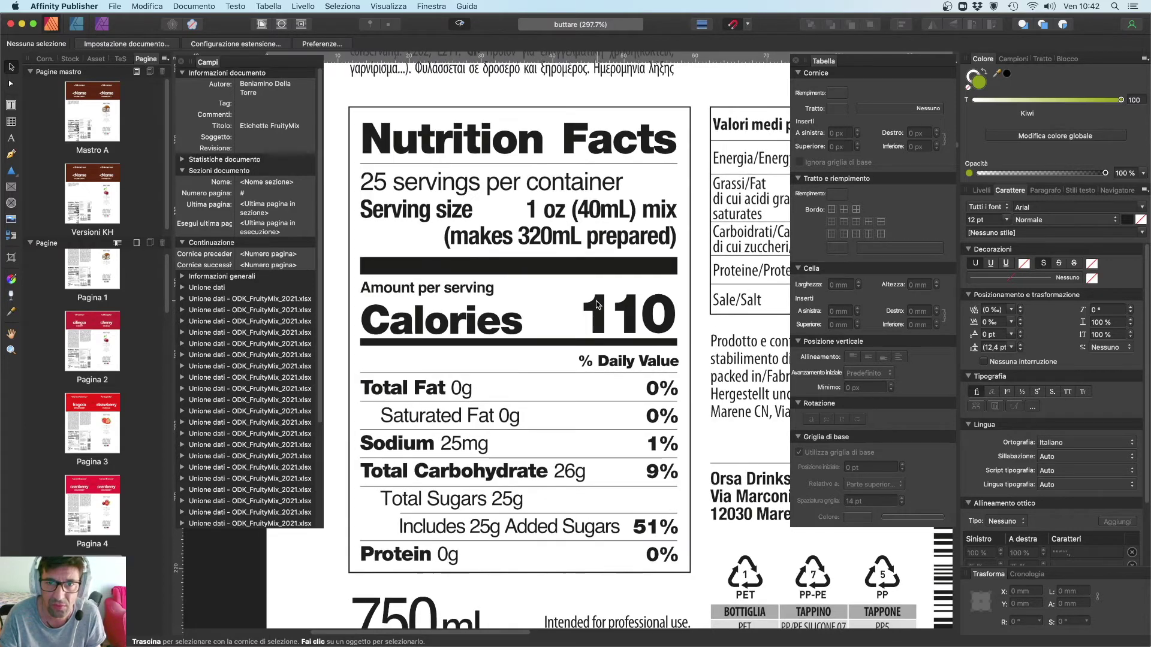
scroll(611, 302, down, 3)
scroll(444, 315, right, 5)
scroll(444, 315, right, 1)
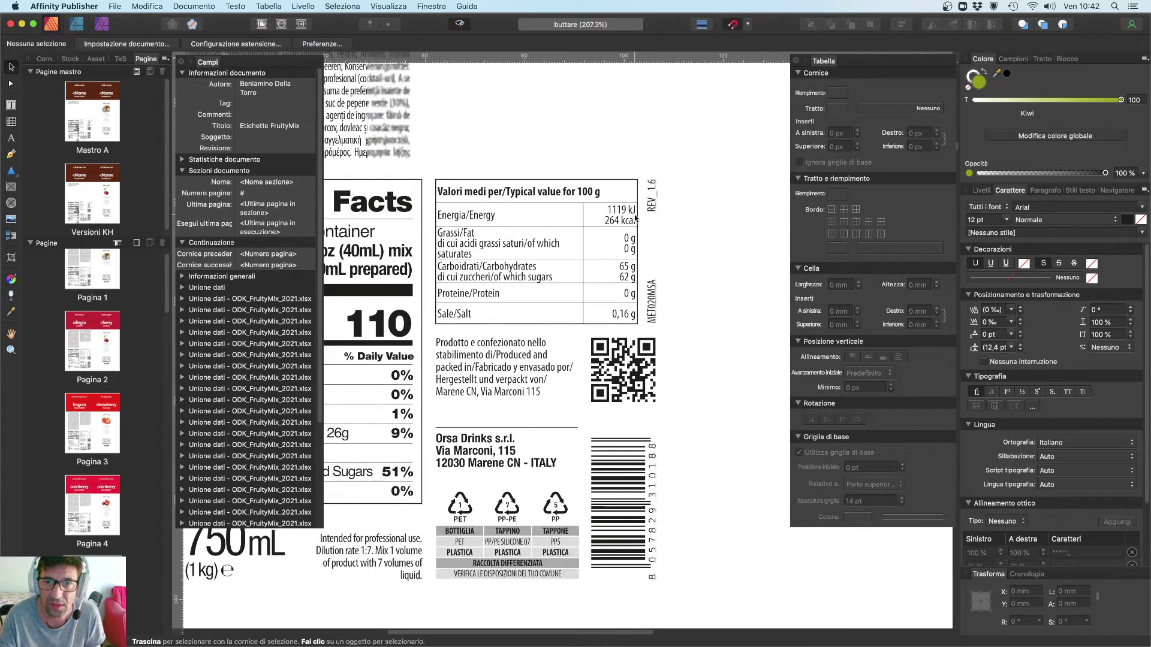
scroll(627, 299, down, 3)
scroll(628, 294, left, 2)
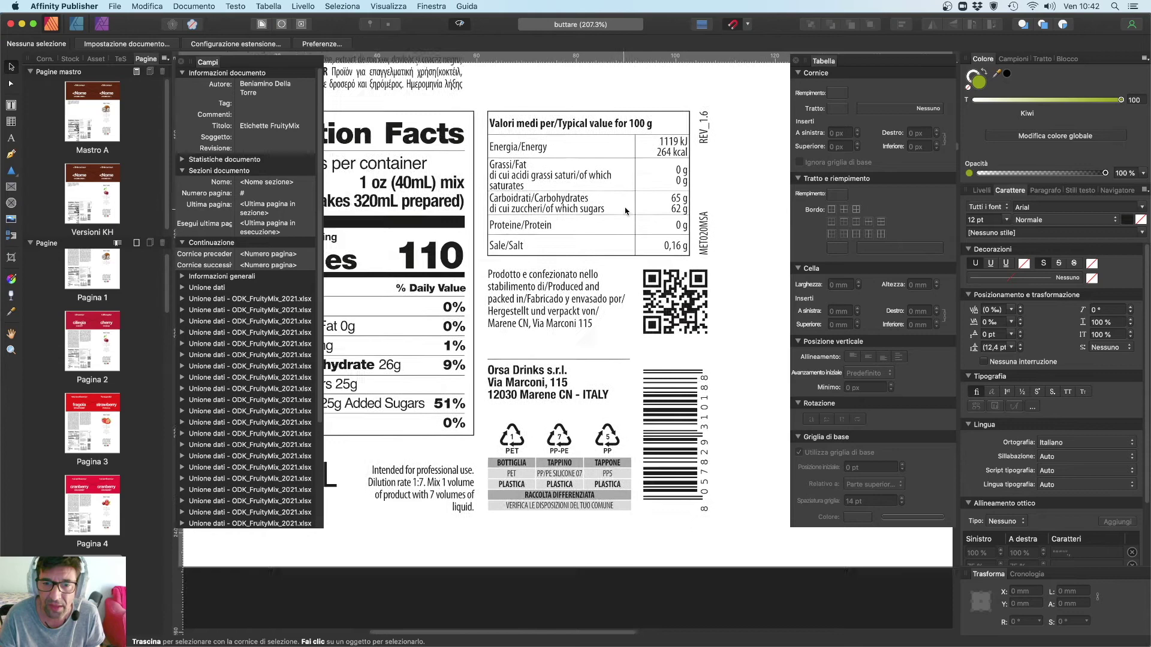
scroll(581, 250, up, 3)
scroll(604, 318, left, 1)
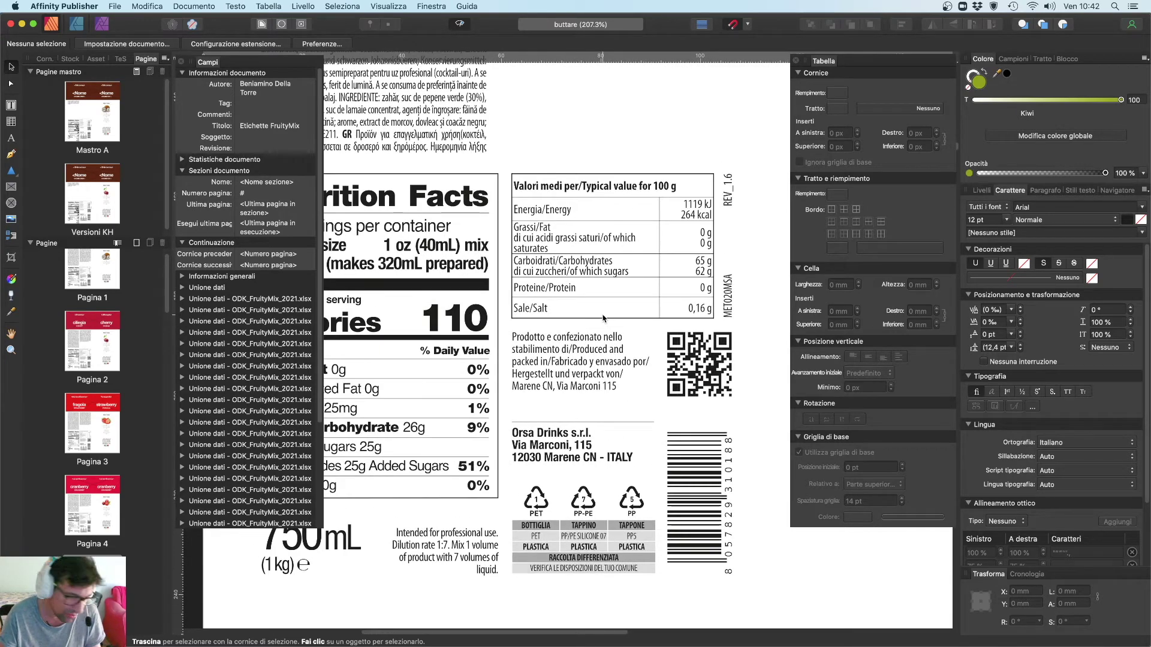
key(super+1)
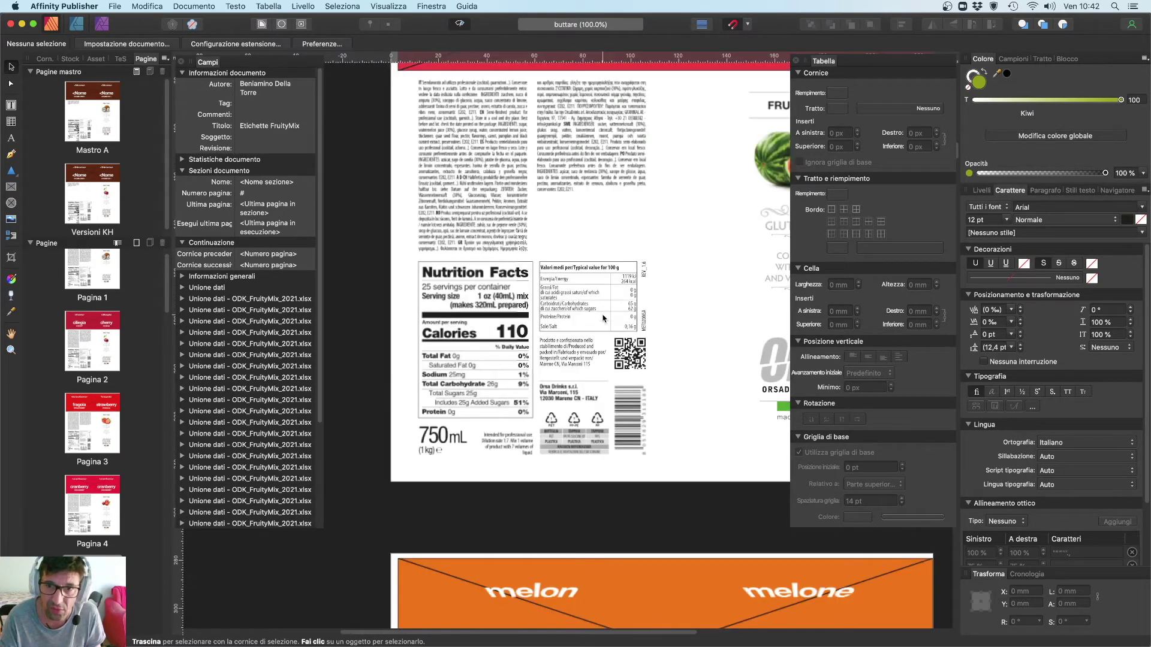
scroll(682, 168, up, 4)
scroll(682, 168, right, 3)
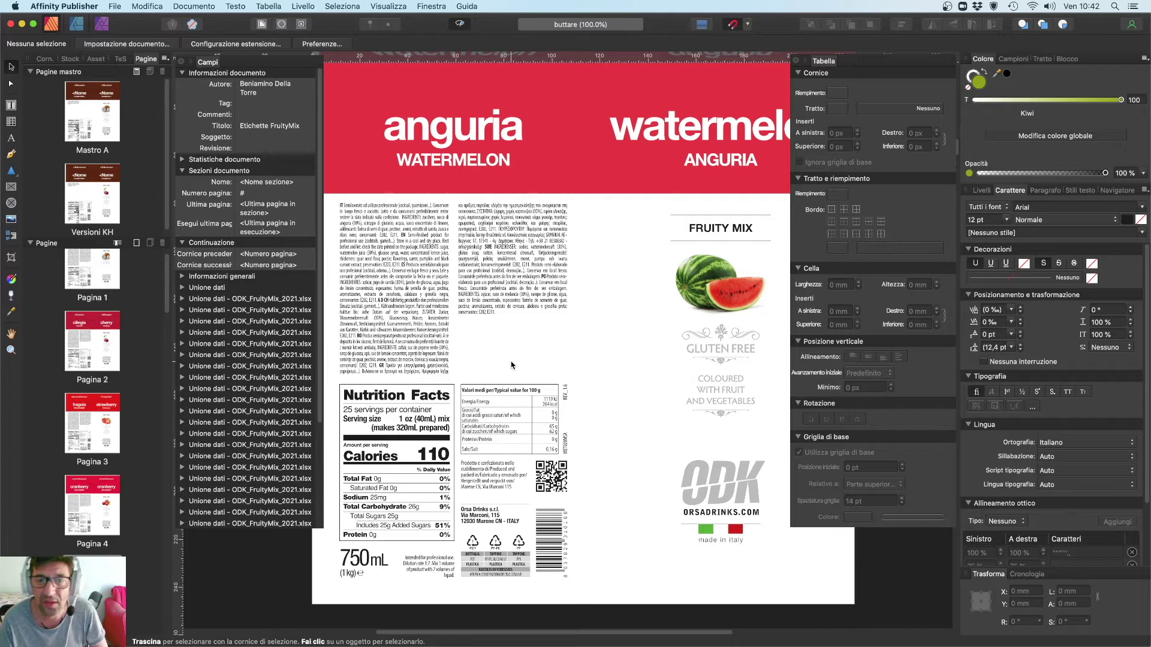
scroll(599, 283, right, 3)
scroll(599, 283, up, 1)
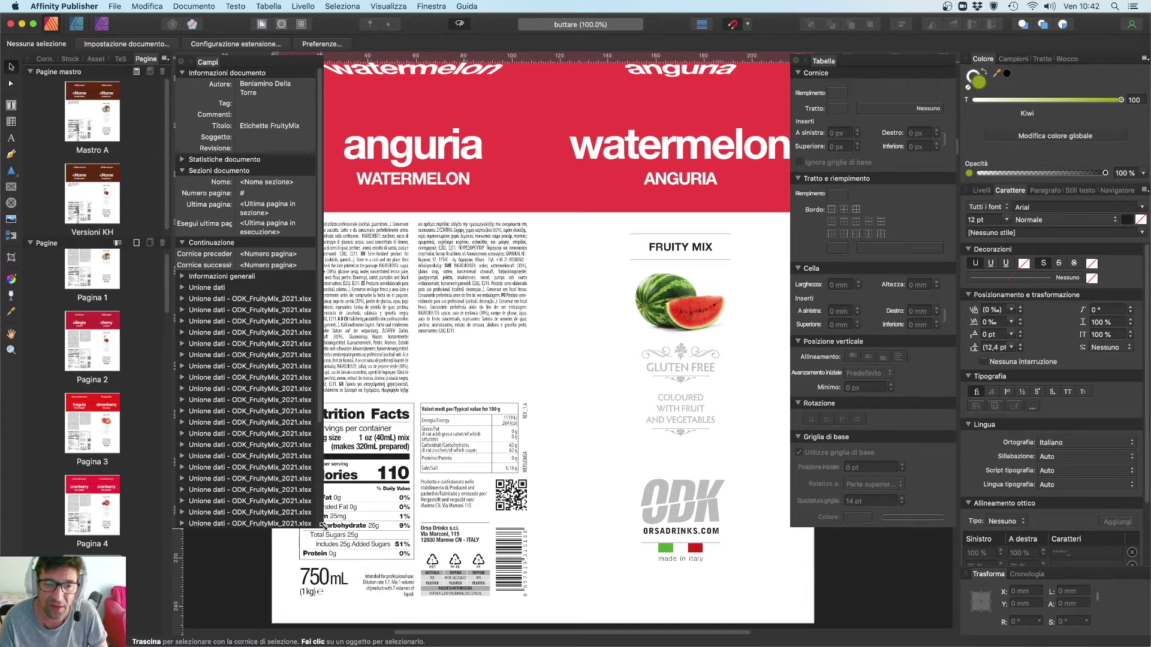
drag(322, 526, 329, 635)
scroll(254, 312, down, 1)
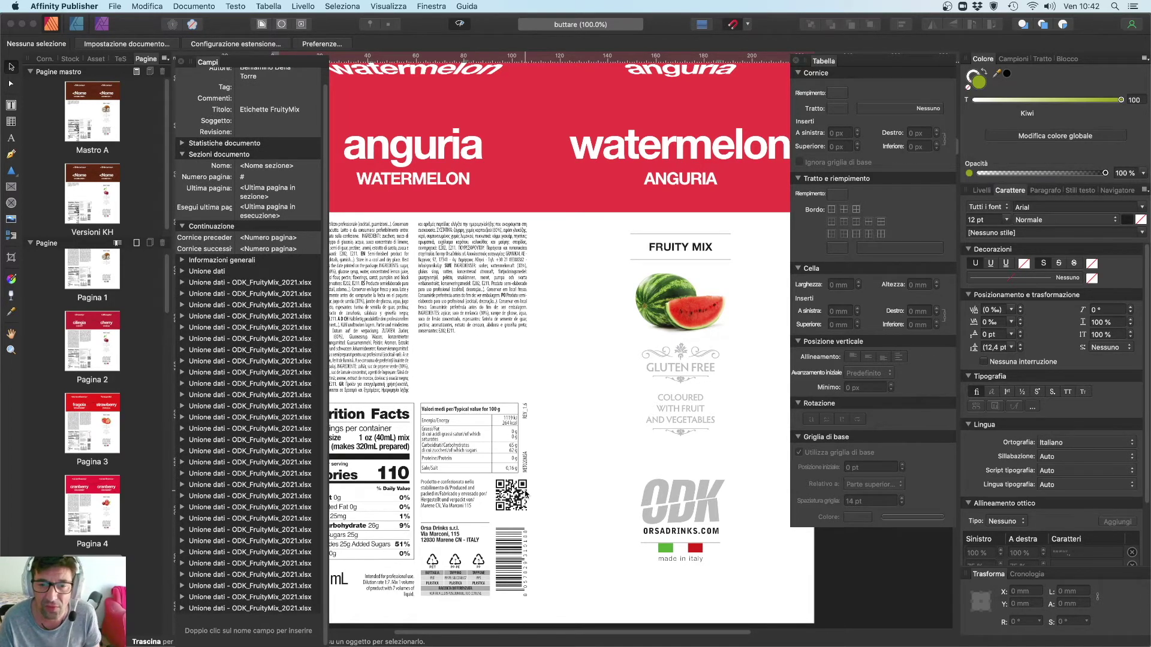
scroll(617, 381, up, 1)
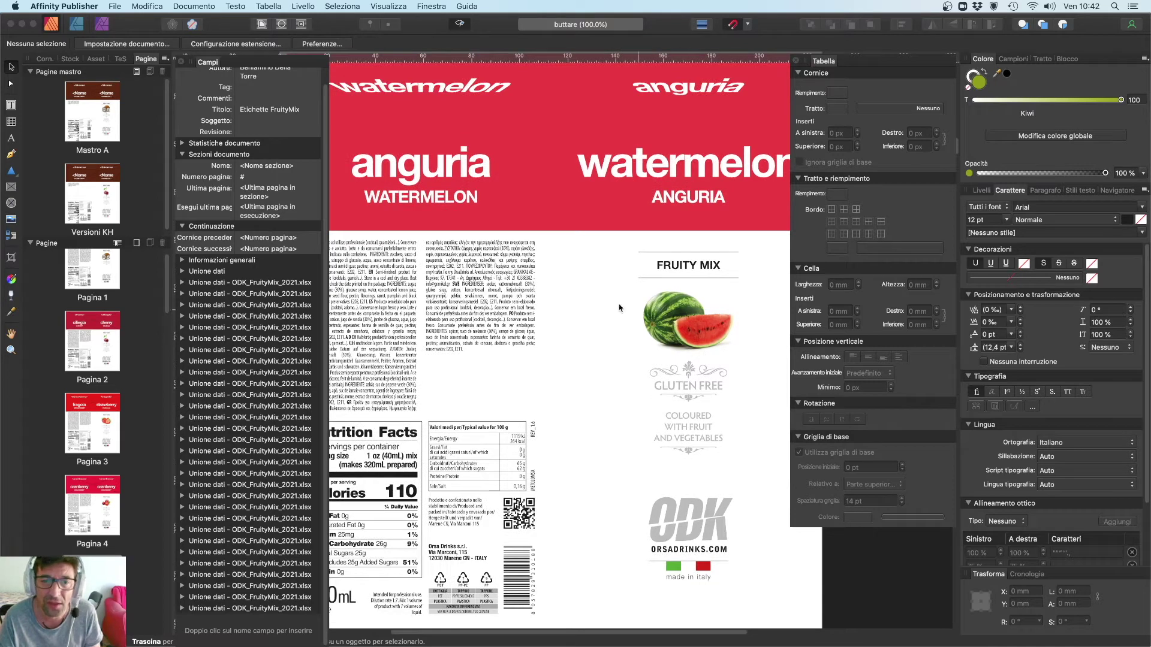
mouse_move(254, 640)
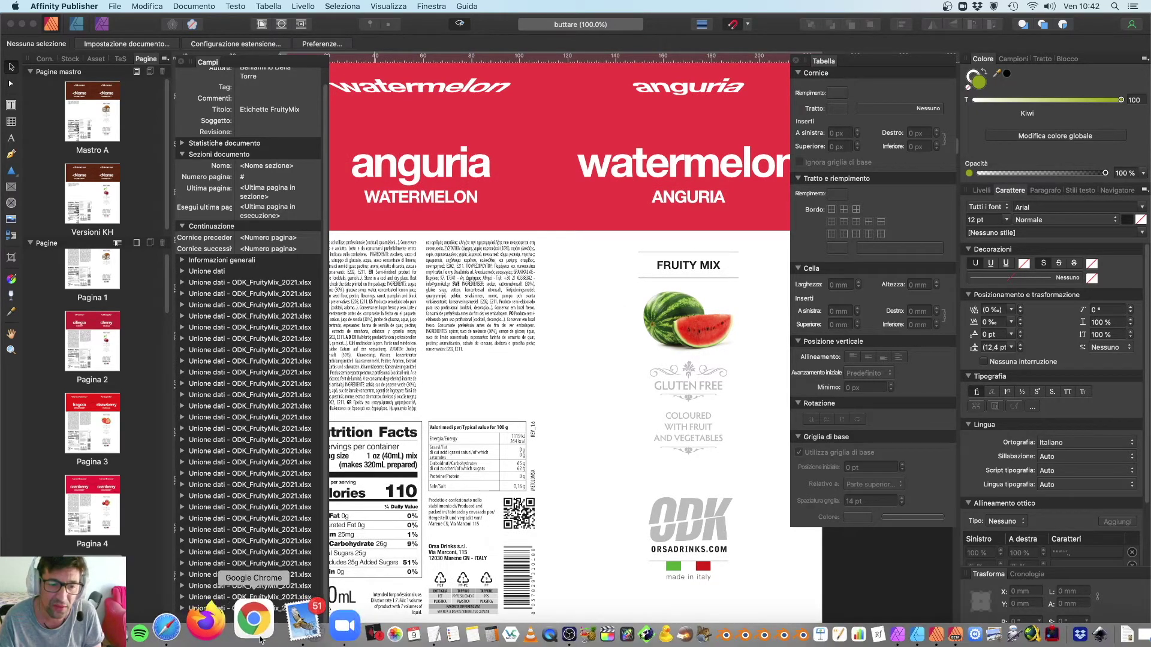
- Scroll the FM Cranberry sheet to the Immagine columns, then show the Pagina 3 strawberry label
click(219, 628)
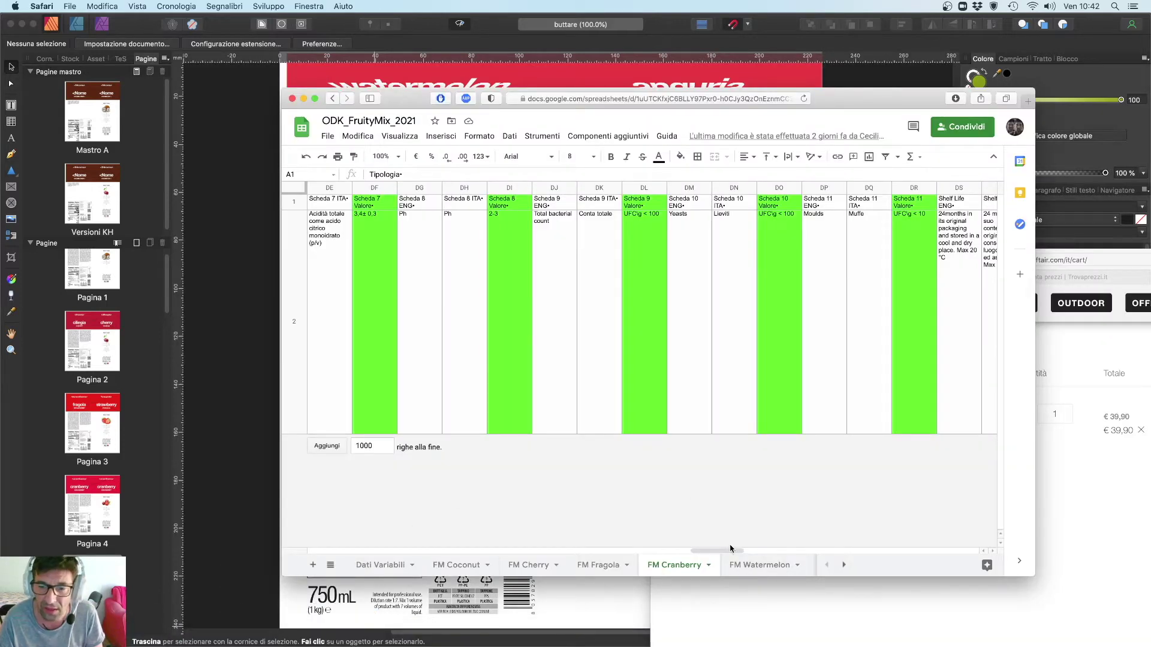
drag(731, 548, 773, 548)
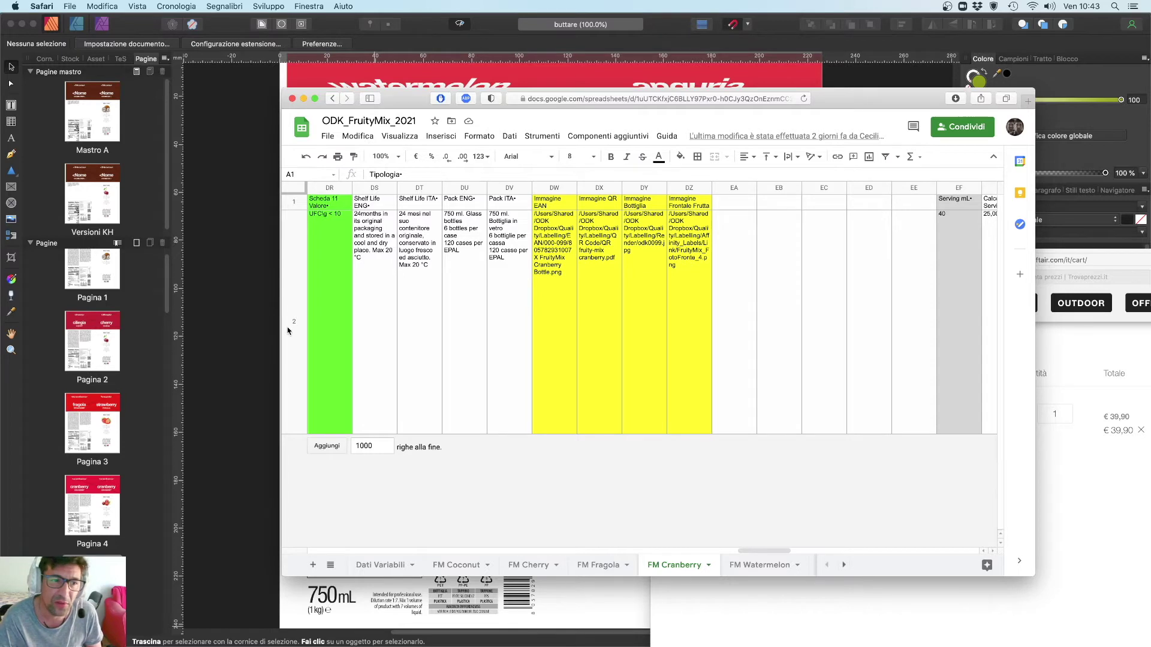
click(91, 421)
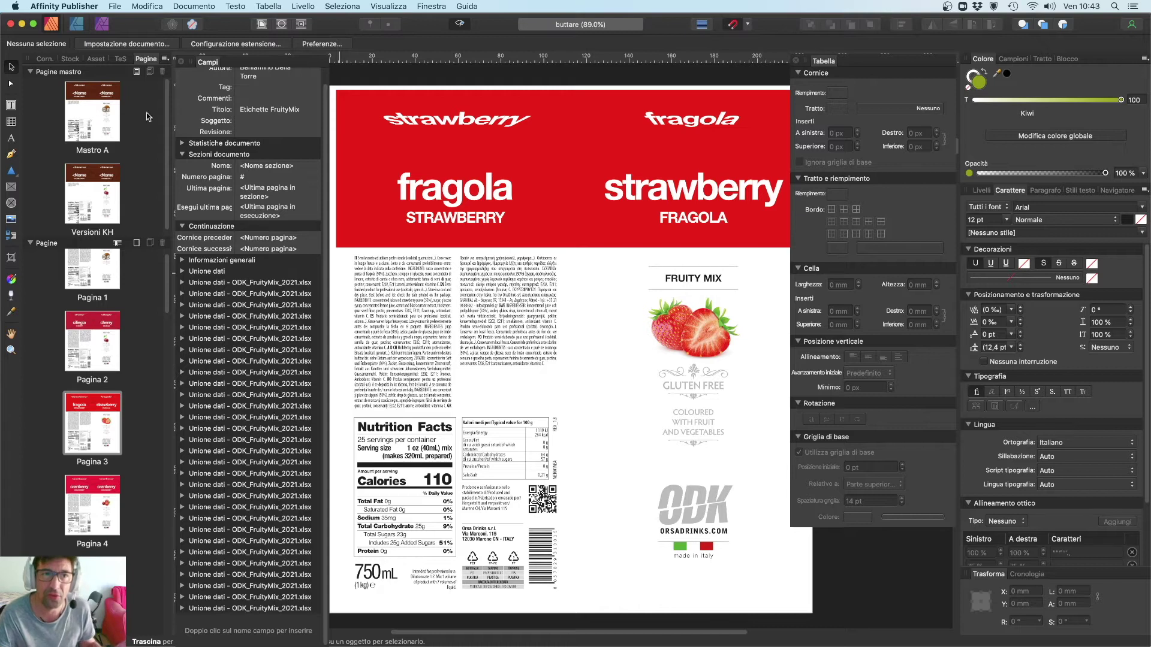
- Open Gestione Unione dati, enlarge it, and open master page Mastro A with its merge placeholders
click(189, 6)
click(207, 172)
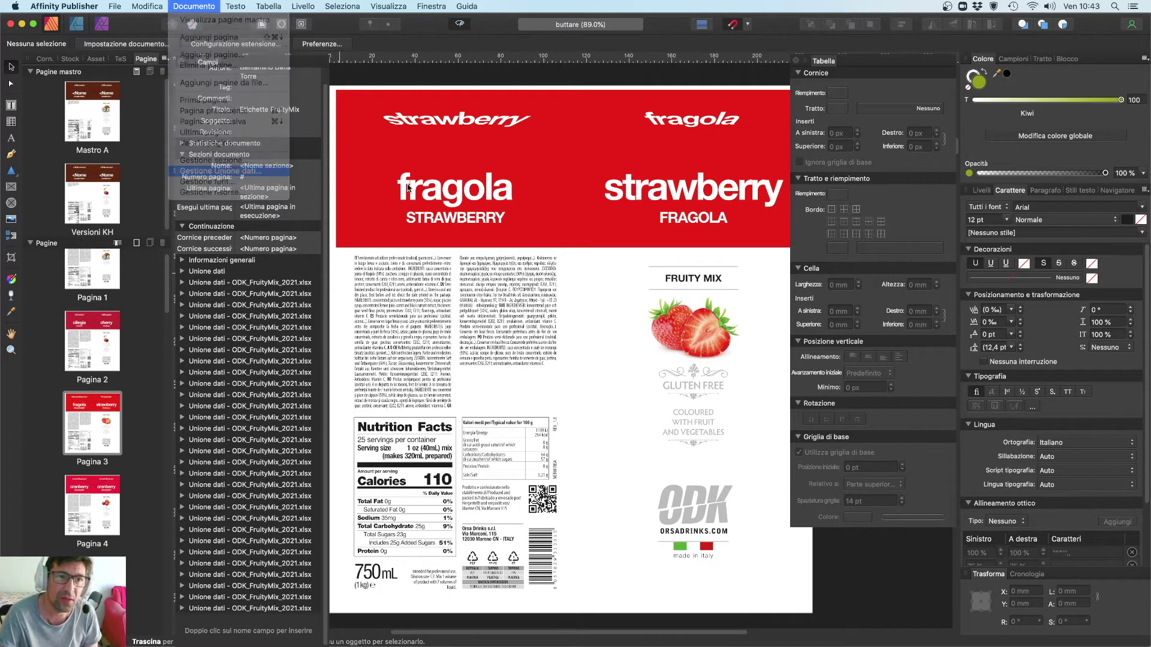
drag(601, 258, 481, 87)
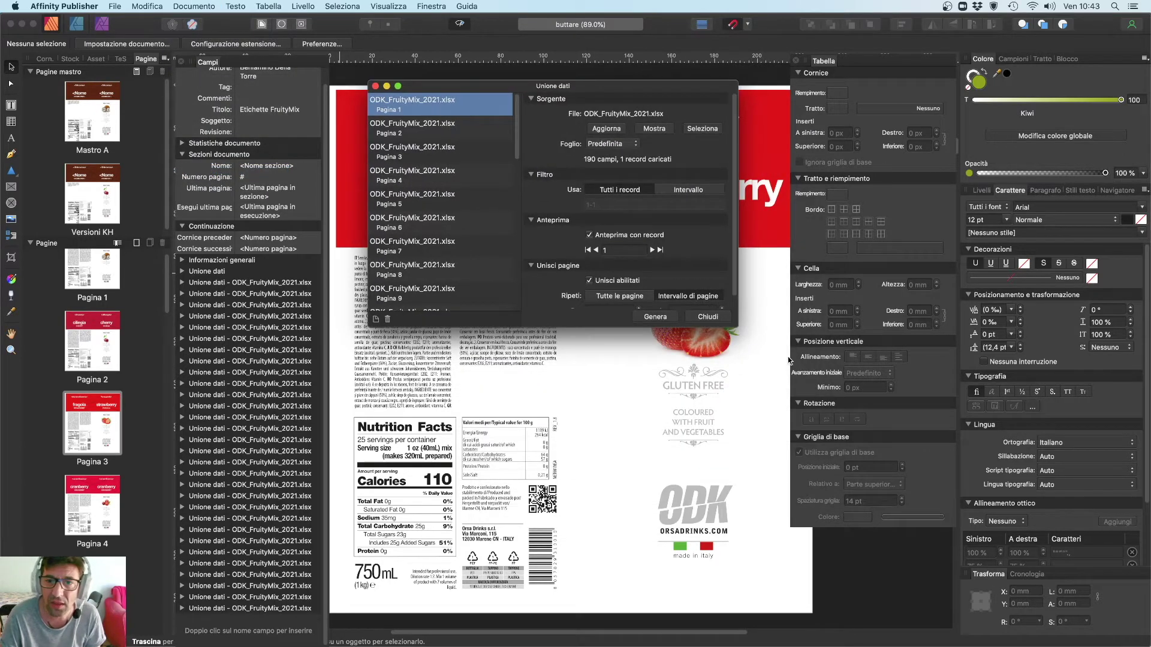
drag(736, 325, 748, 514)
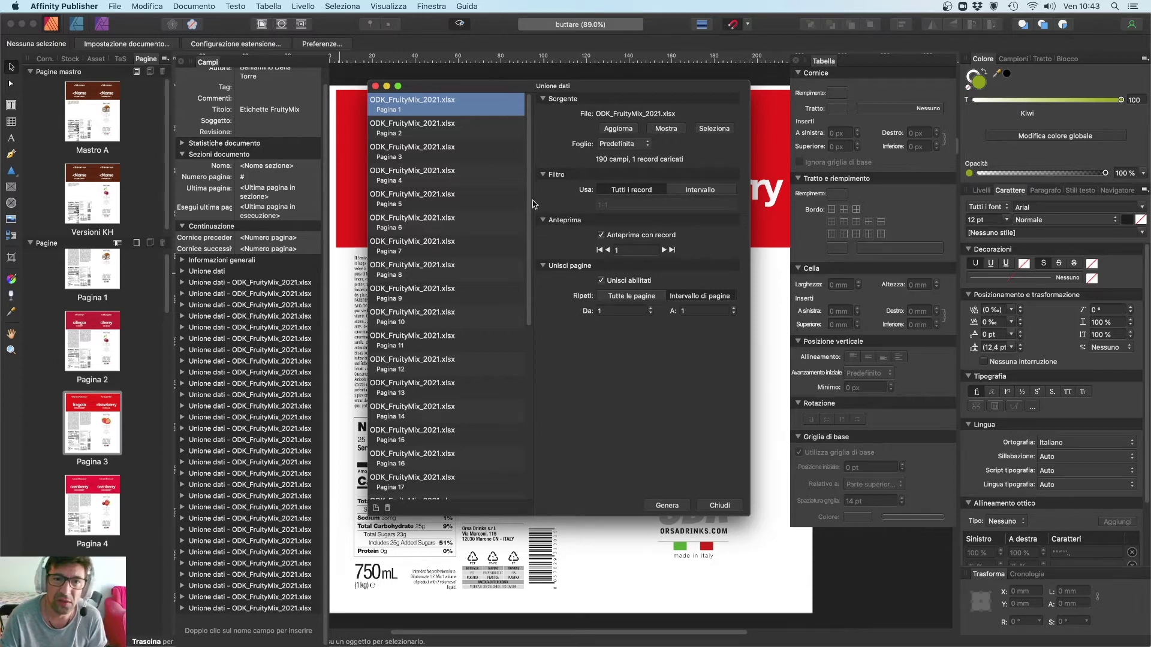
drag(367, 208, 424, 204)
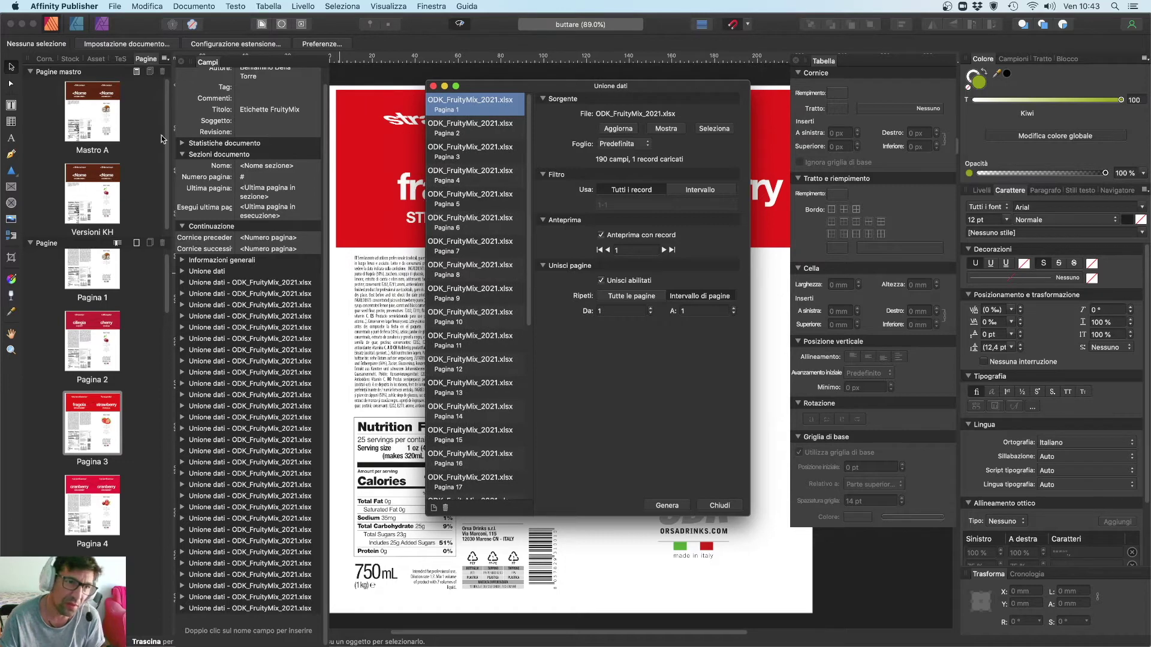
double_click(94, 125)
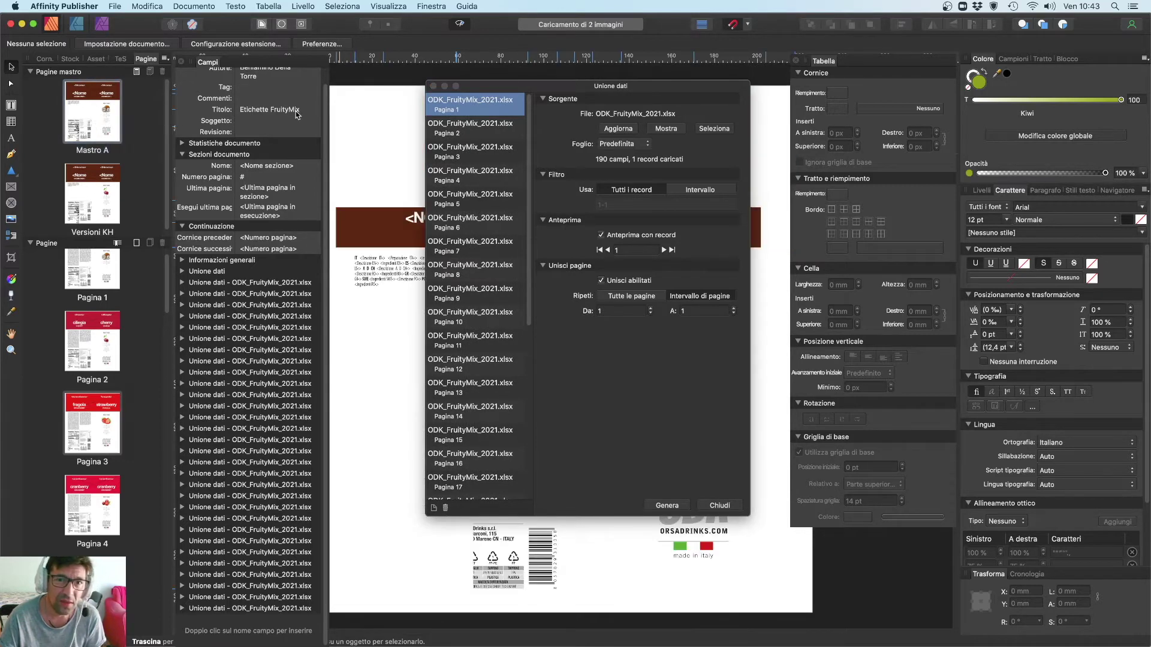
click(434, 86)
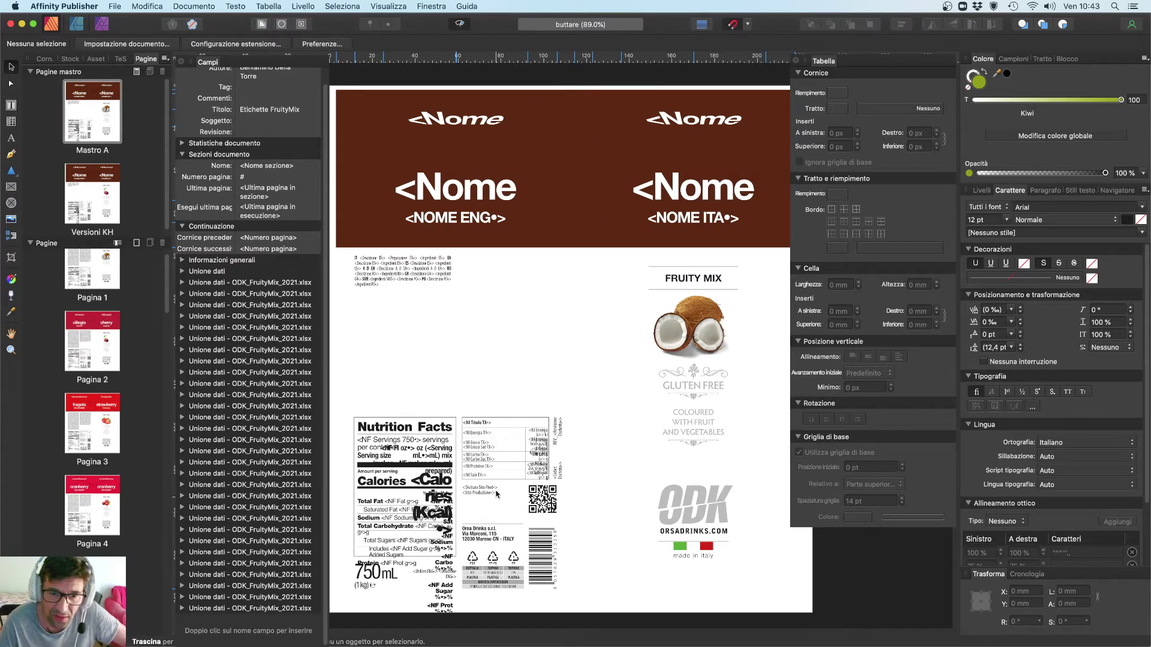
scroll(486, 450, up, 5)
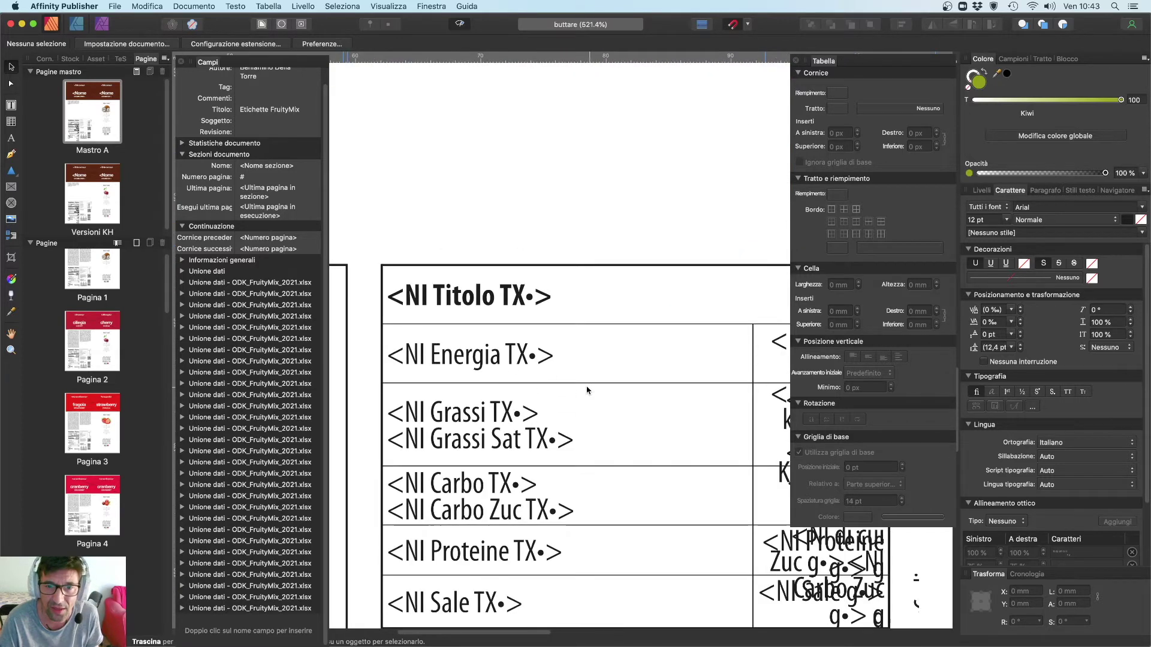
scroll(588, 388, right, 5)
scroll(588, 388, down, 3)
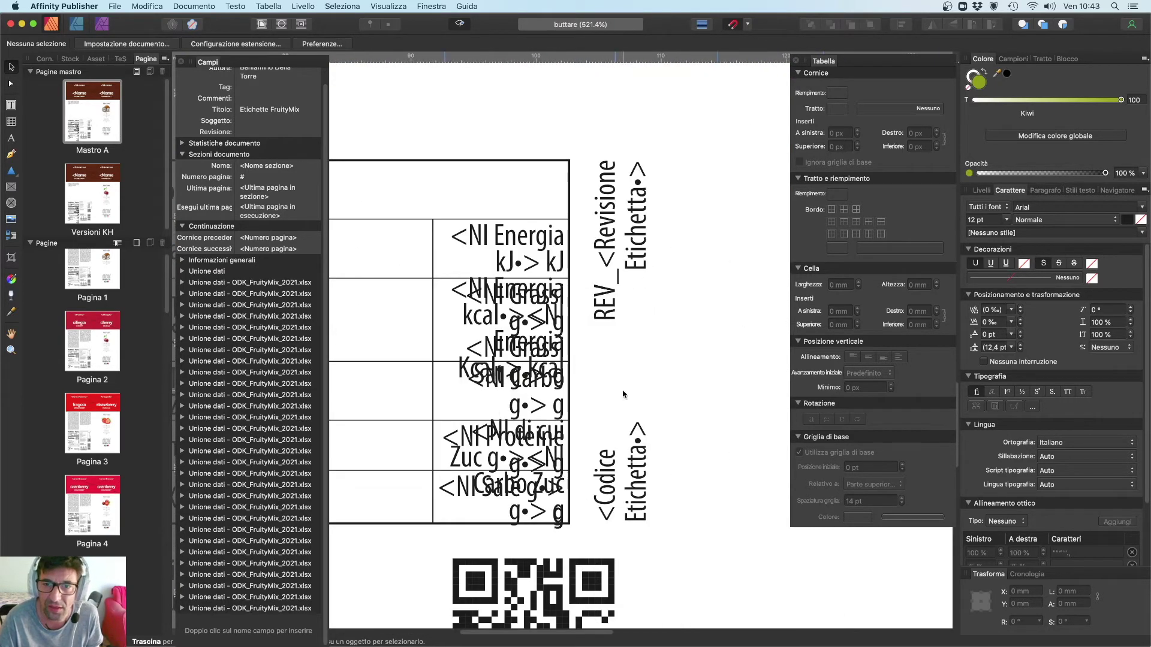
scroll(623, 395, down, 6)
scroll(623, 396, right, 1)
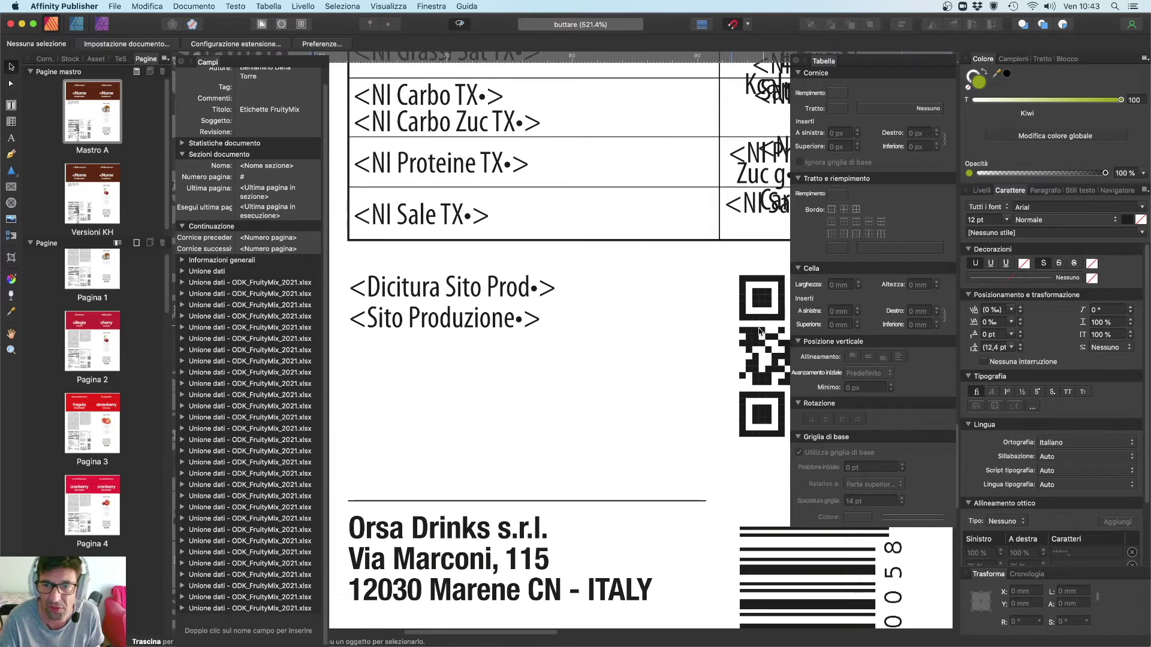
scroll(663, 372, down, 5)
scroll(662, 372, right, 1)
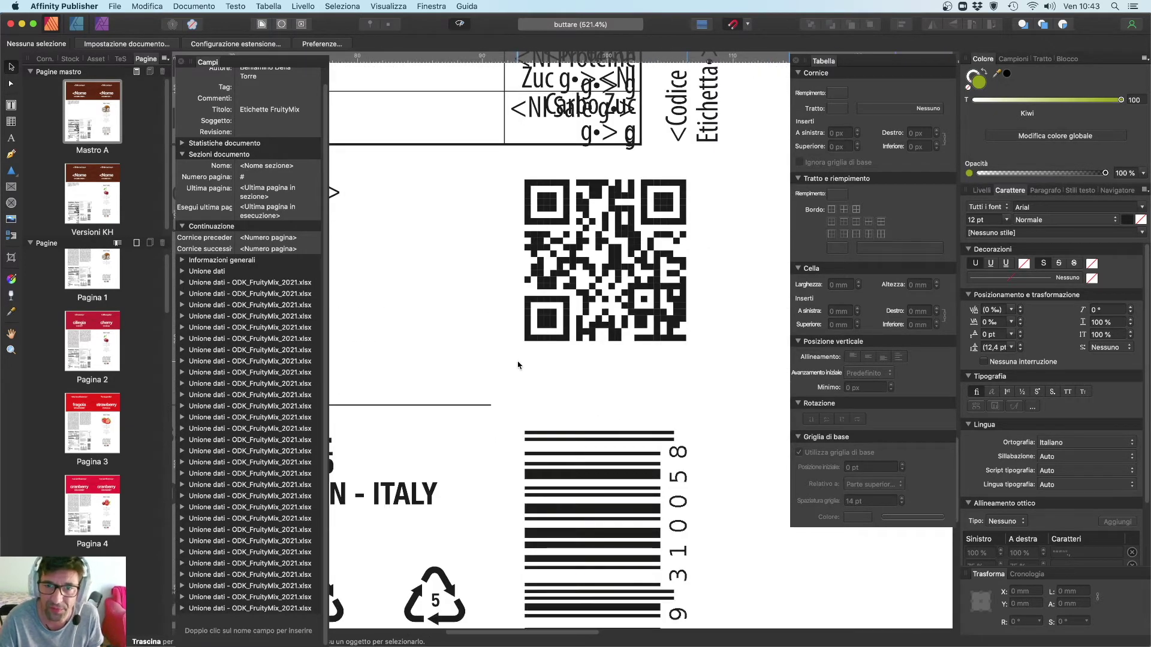
scroll(489, 350, left, 5)
scroll(432, 342, left, 5)
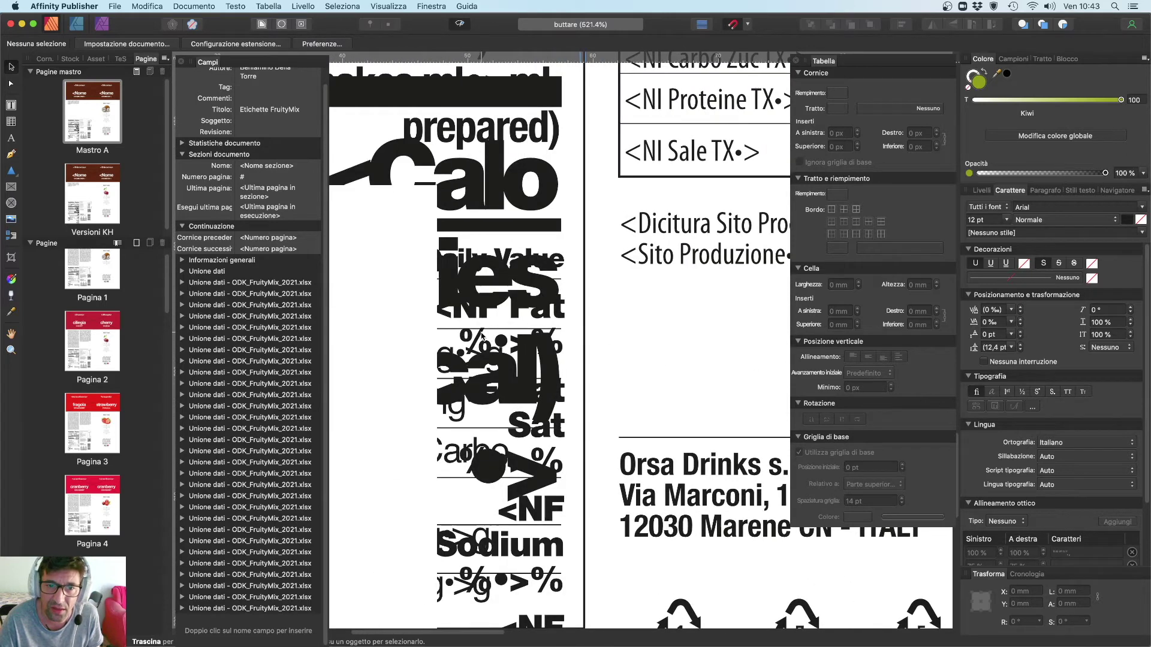
scroll(521, 425, left, 5)
scroll(681, 329, left, 3)
scroll(659, 311, down, 5)
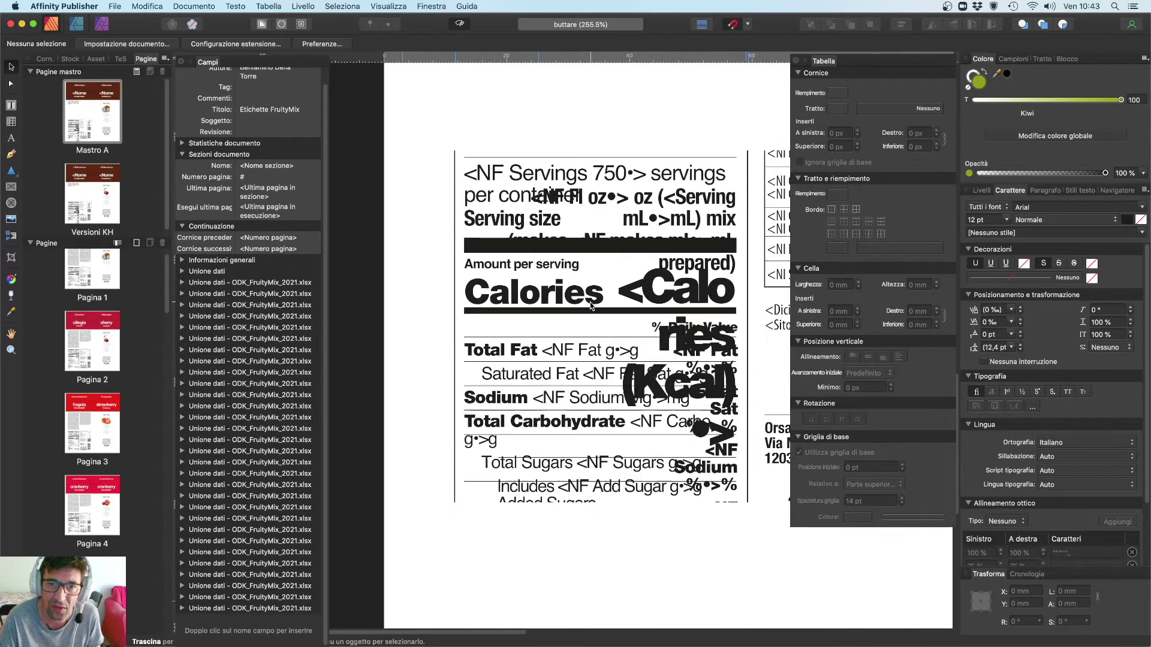
scroll(624, 287, right, 2)
scroll(623, 288, up, 2)
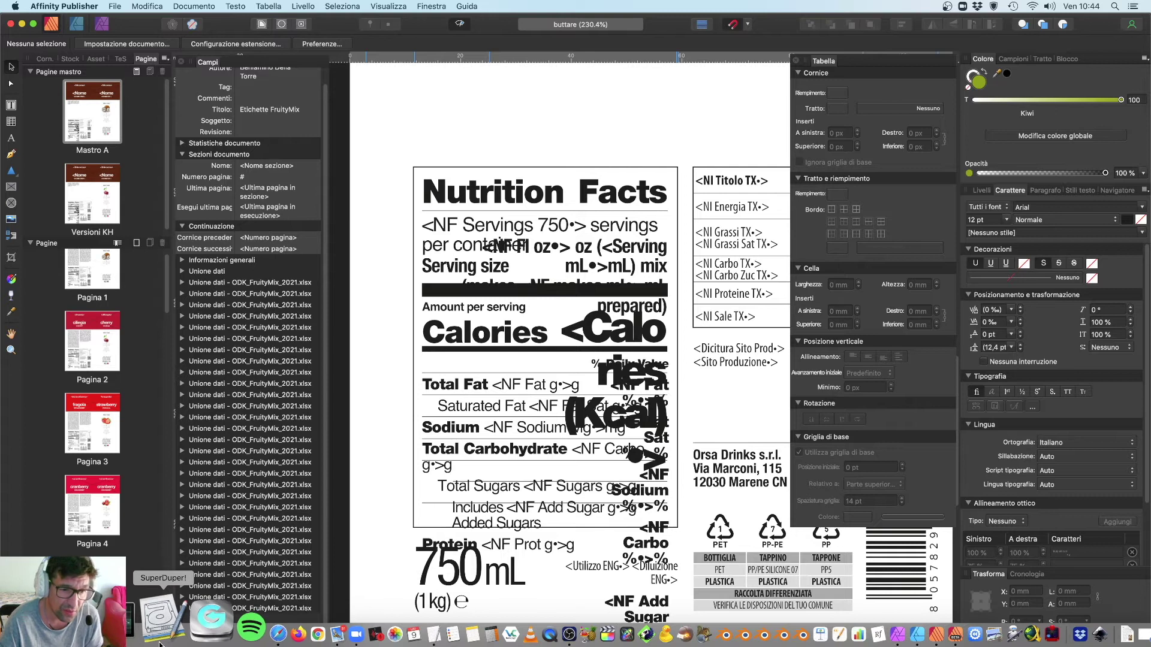
mouse_move(200, 640)
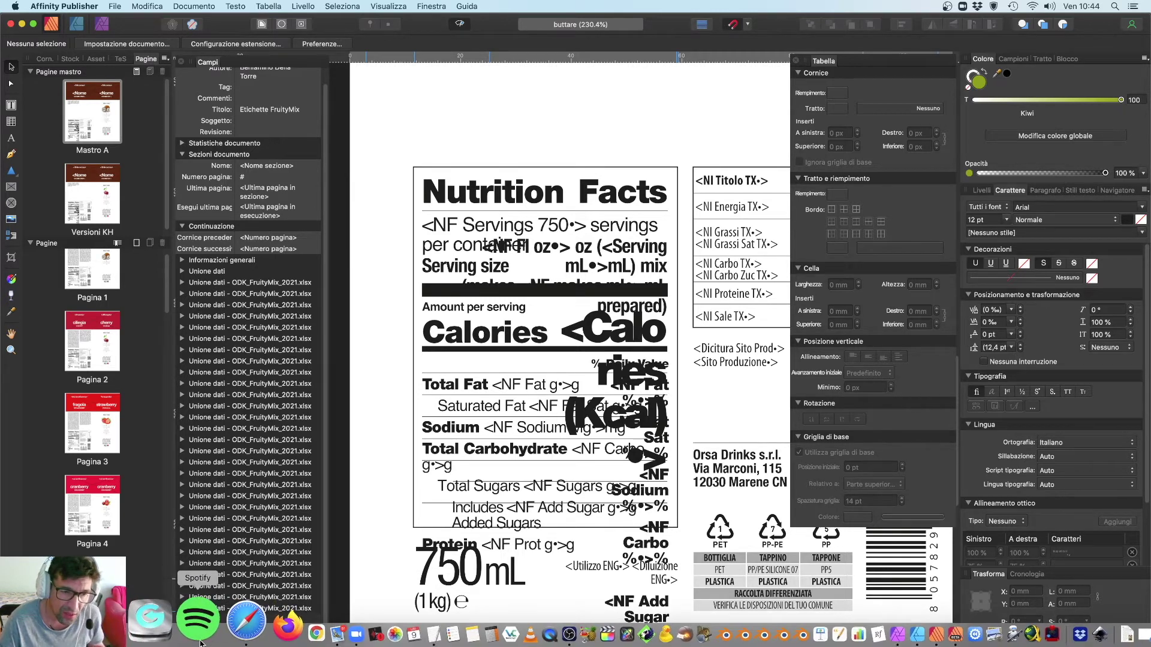
- Check Affinity Publisher's CPU and memory use (3.10 GB) in Activity Monitor, then return to Publisher
click(138, 634)
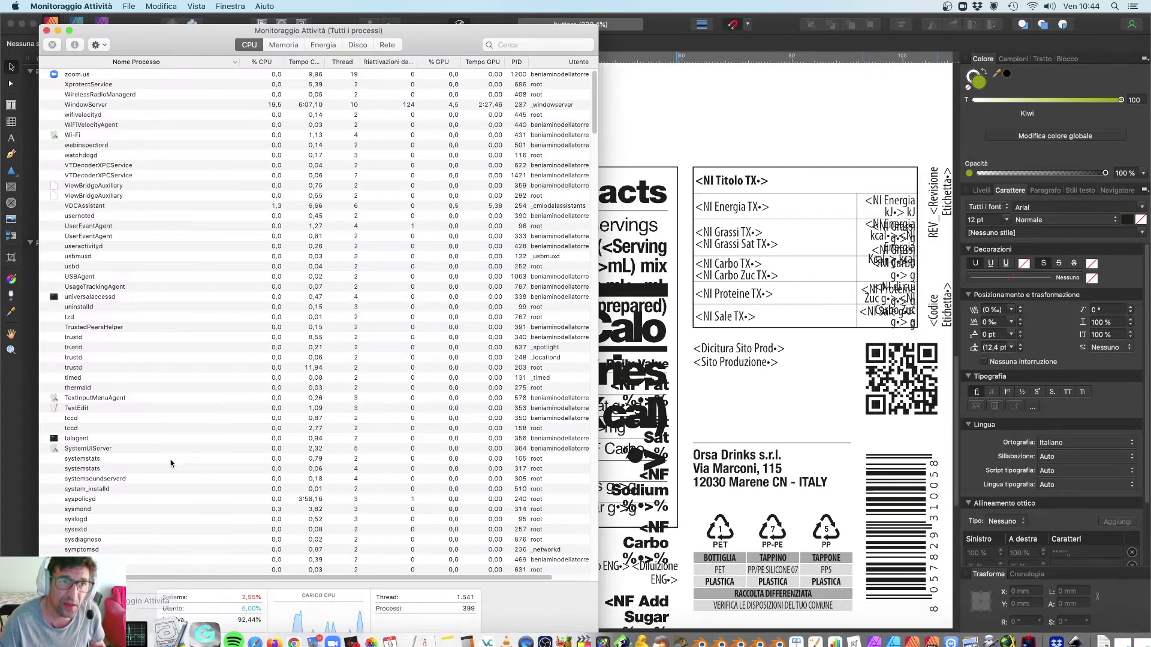
click(271, 63)
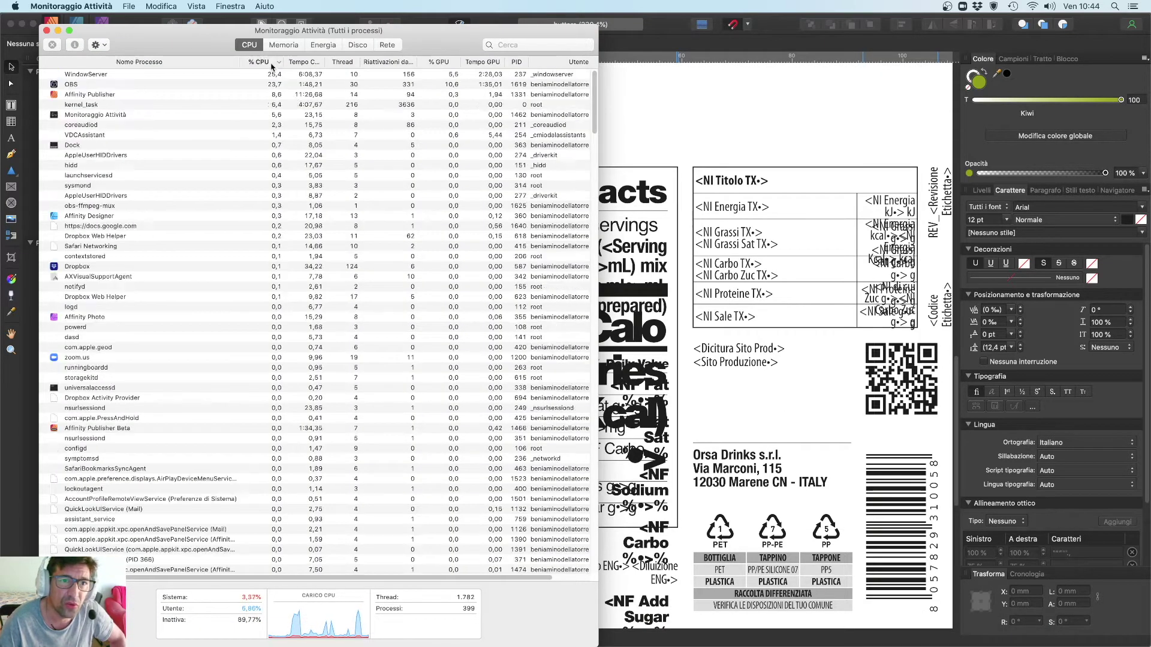
click(101, 95)
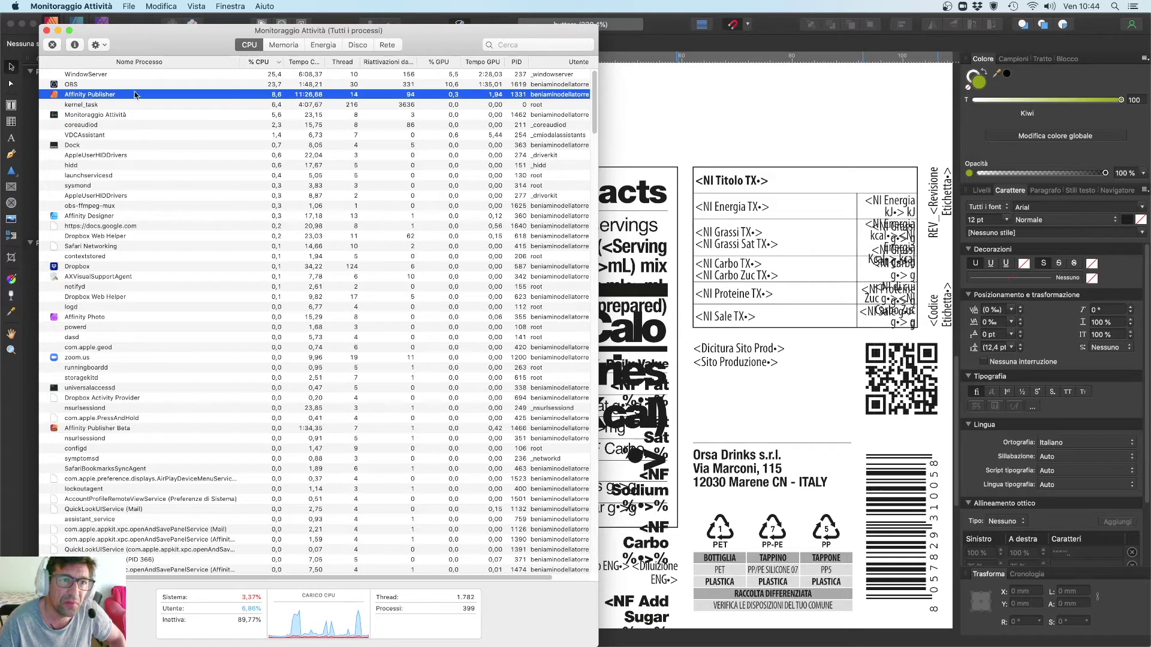
click(286, 45)
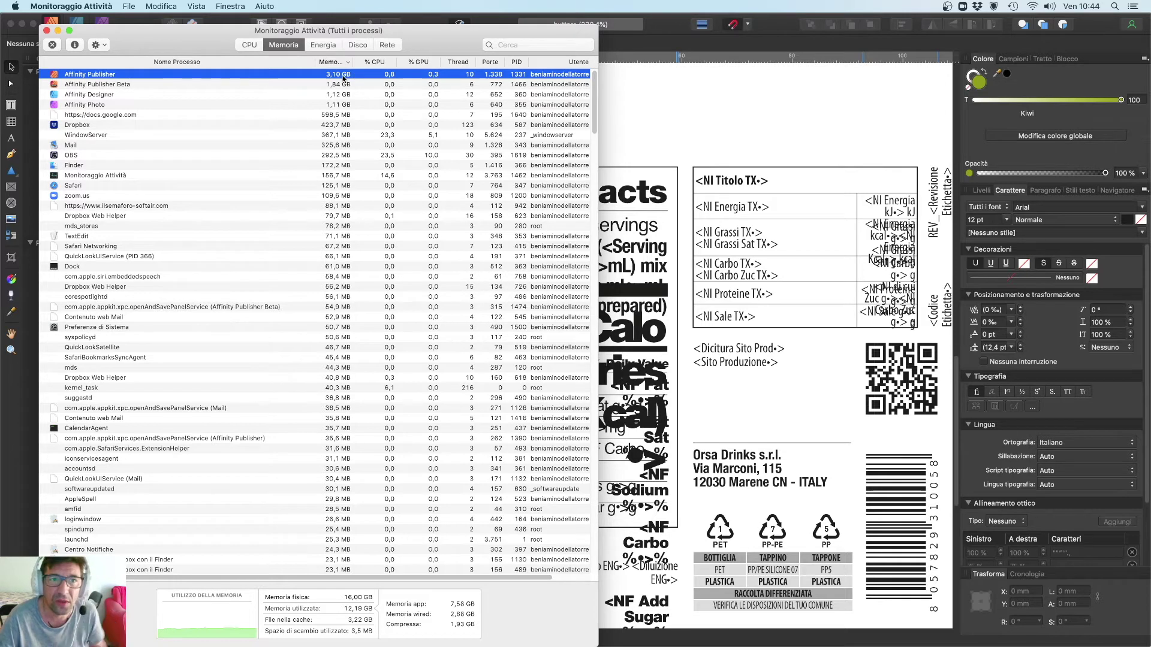
click(725, 151)
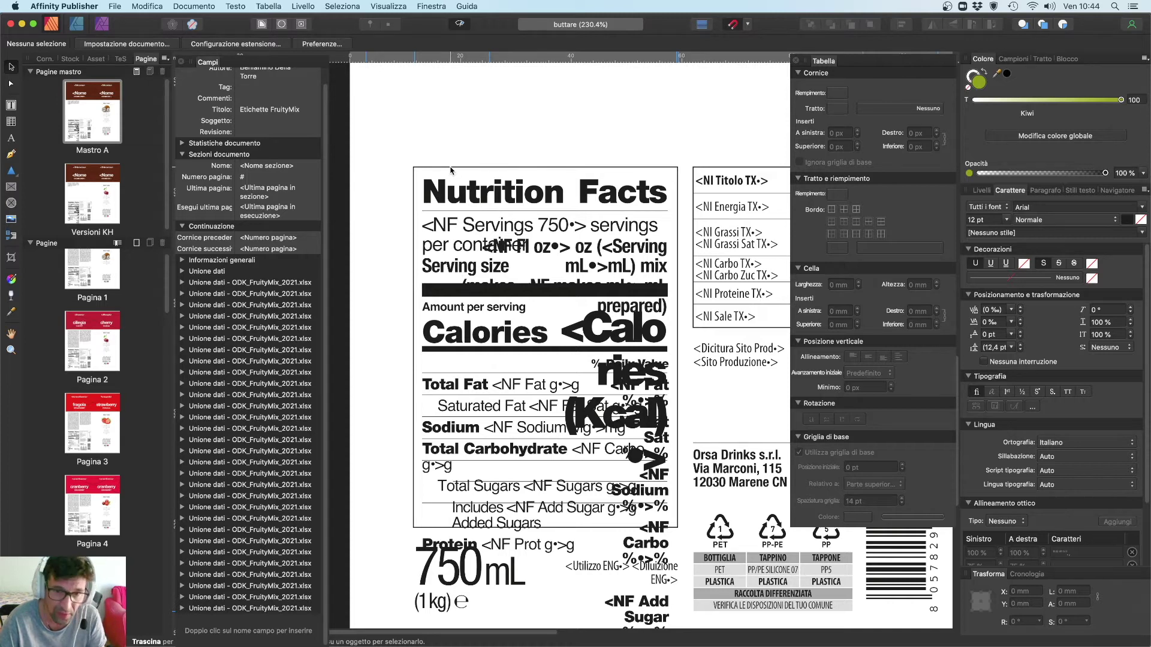
- Close the buttare document, hide Affinity Publisher and minimize the browser cart window
key(super+w)
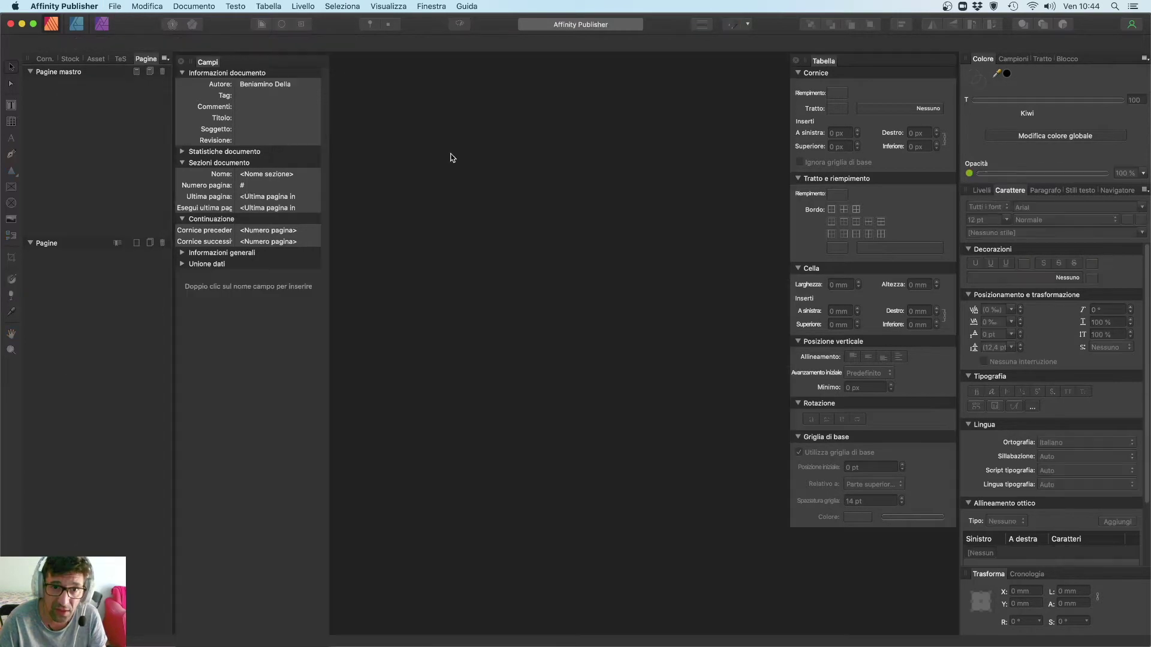
key(super+q)
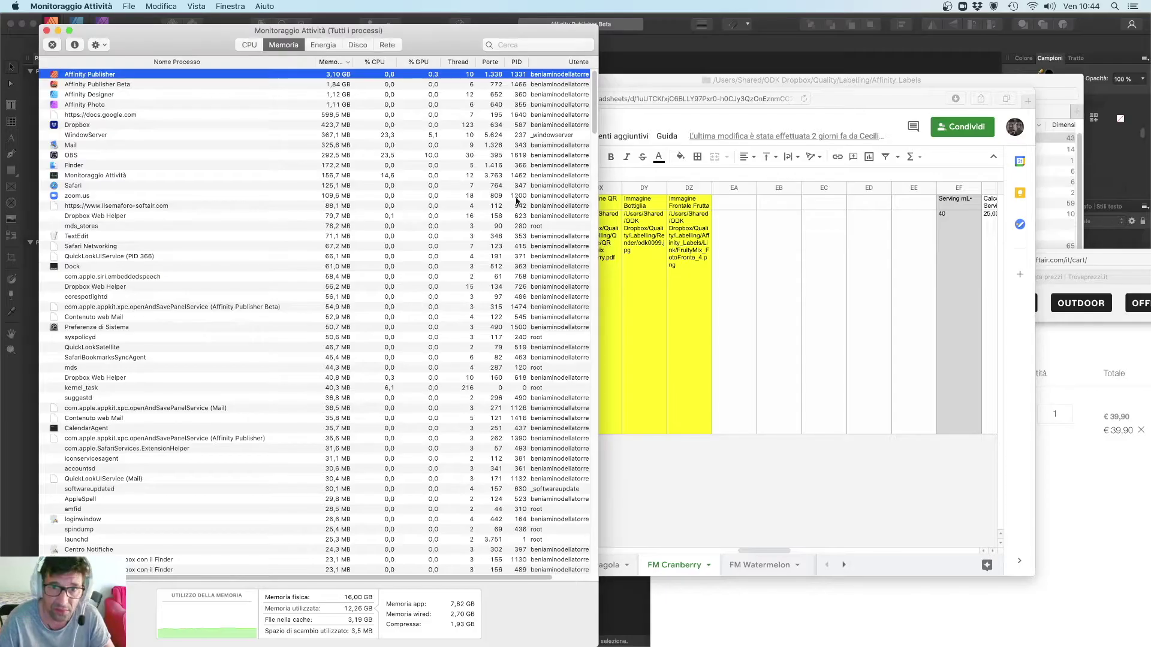
click(1081, 469)
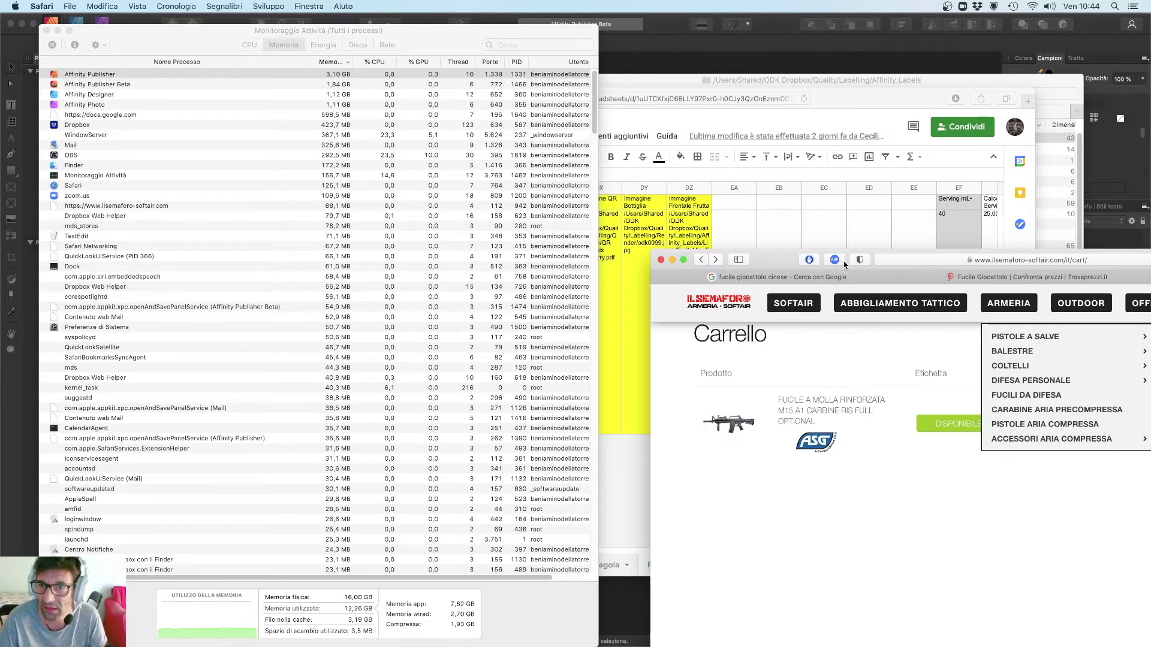
key(super+m)
- Sort the Affinity_Labels folder by name and open Schede Tecniche FruityMix 750ml ITA ENG.afpub
click(1080, 399)
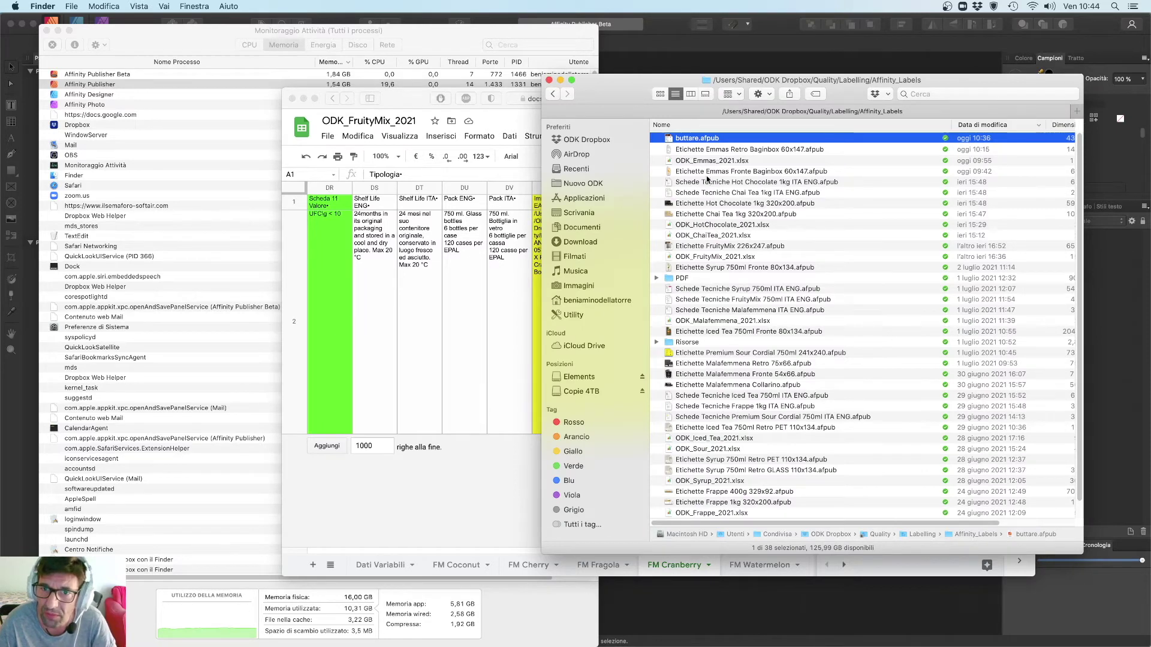
click(673, 125)
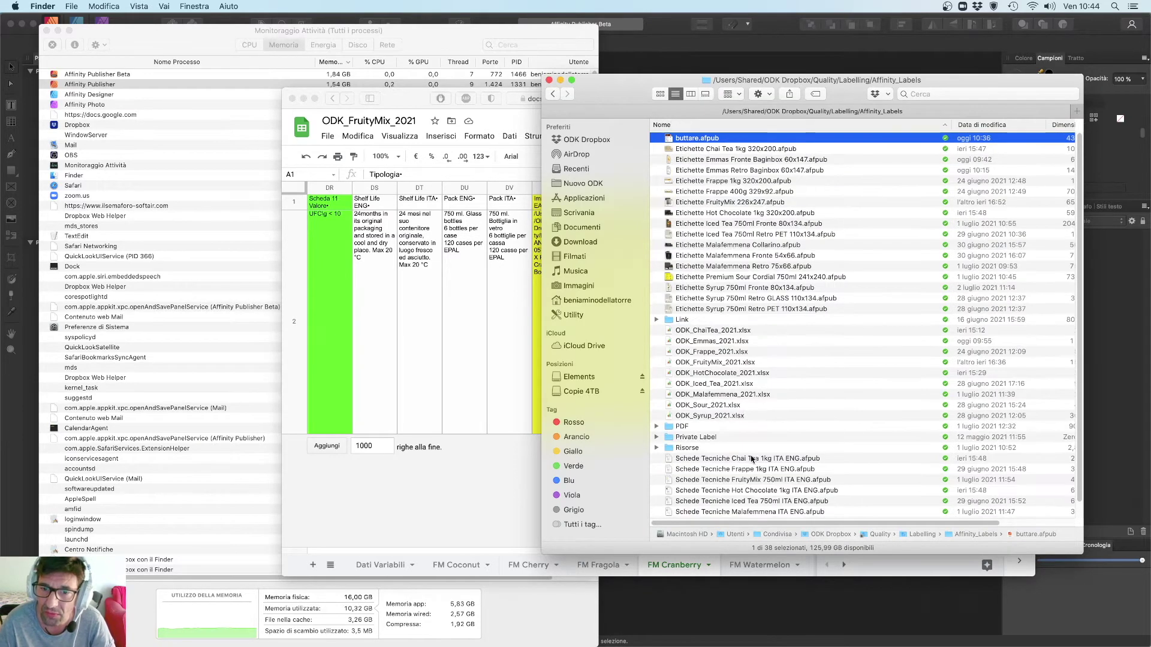
scroll(732, 475, down, 2)
double_click(746, 460)
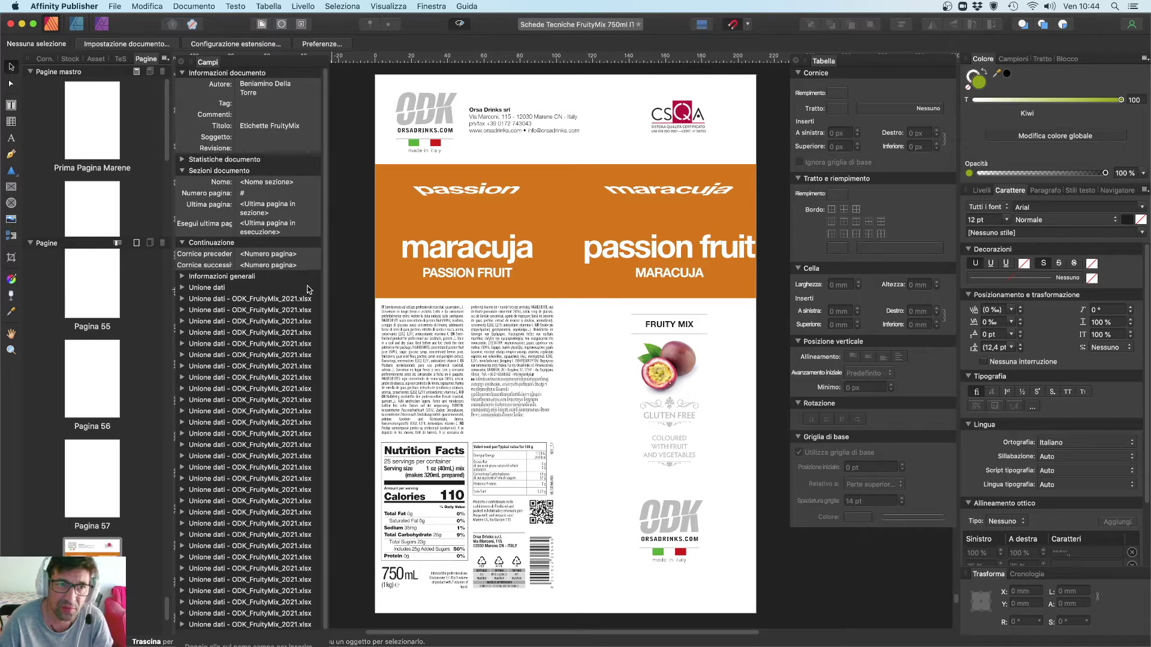
- Review the coconut sheet on page 1 and cherry sheet on page 3, then select the cherry label artwork
scroll(90, 258, up, 3)
scroll(90, 258, up, 5)
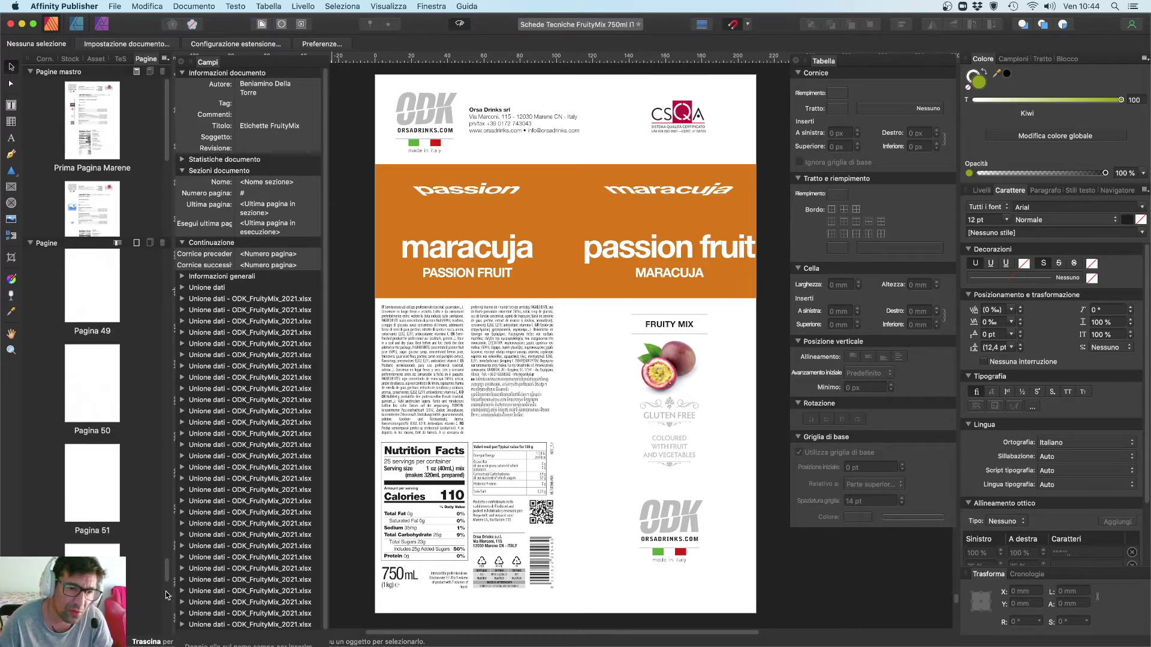
scroll(117, 336, up, 5)
scroll(117, 288, up, 15)
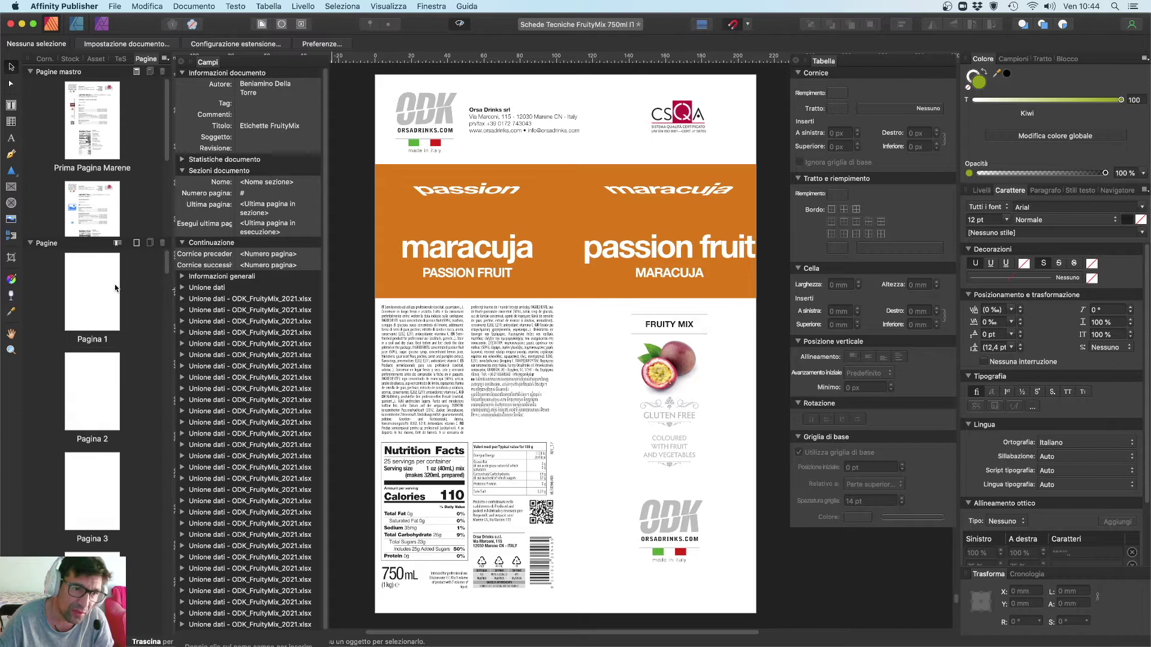
click(100, 305)
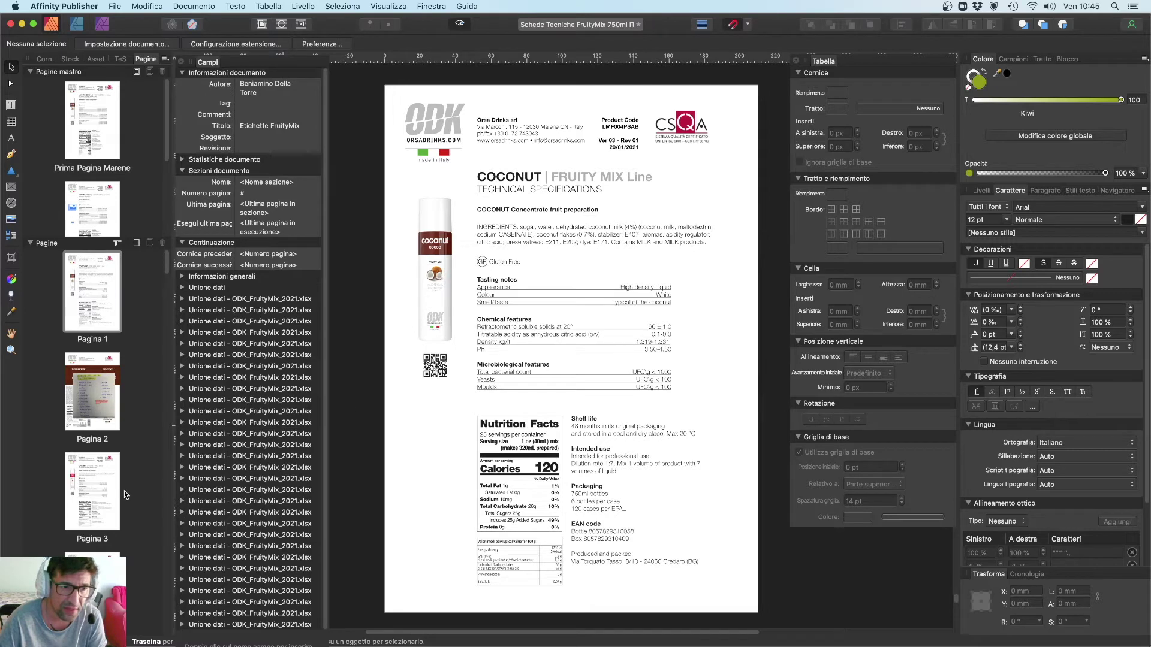
click(91, 493)
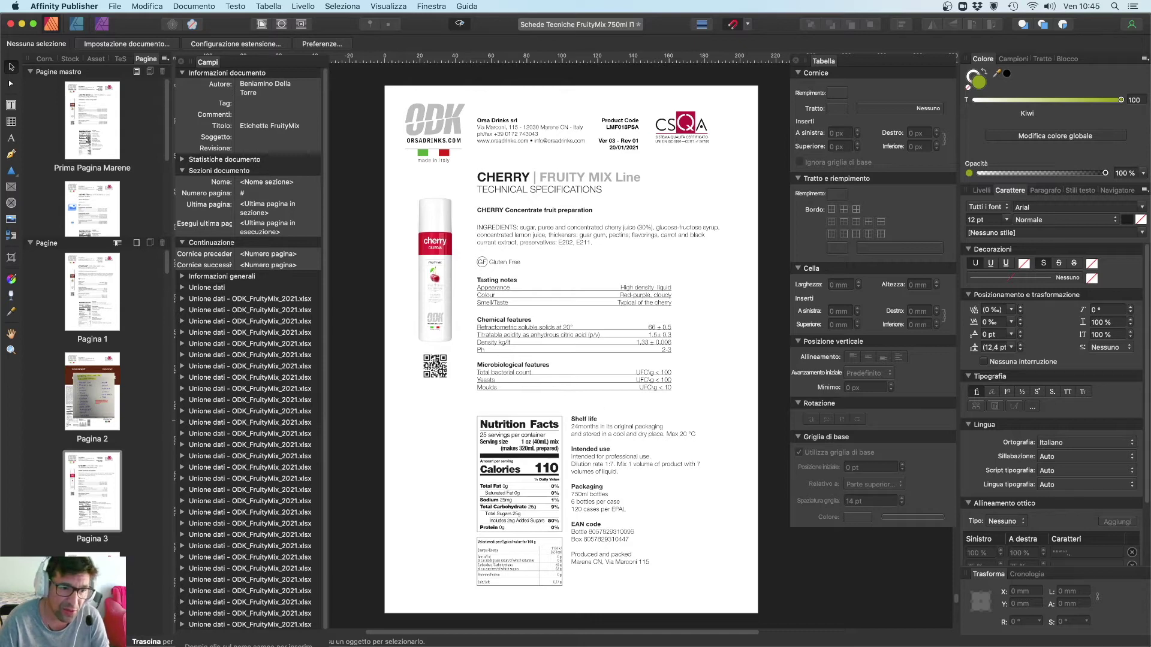
key(Page_Down)
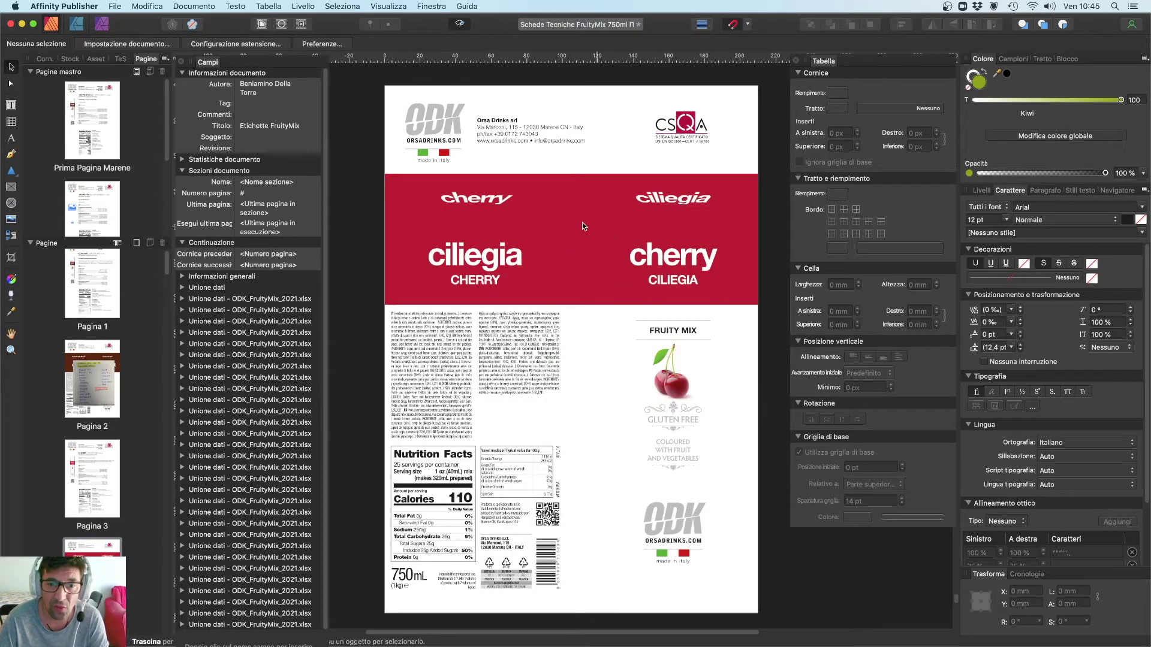
click(543, 276)
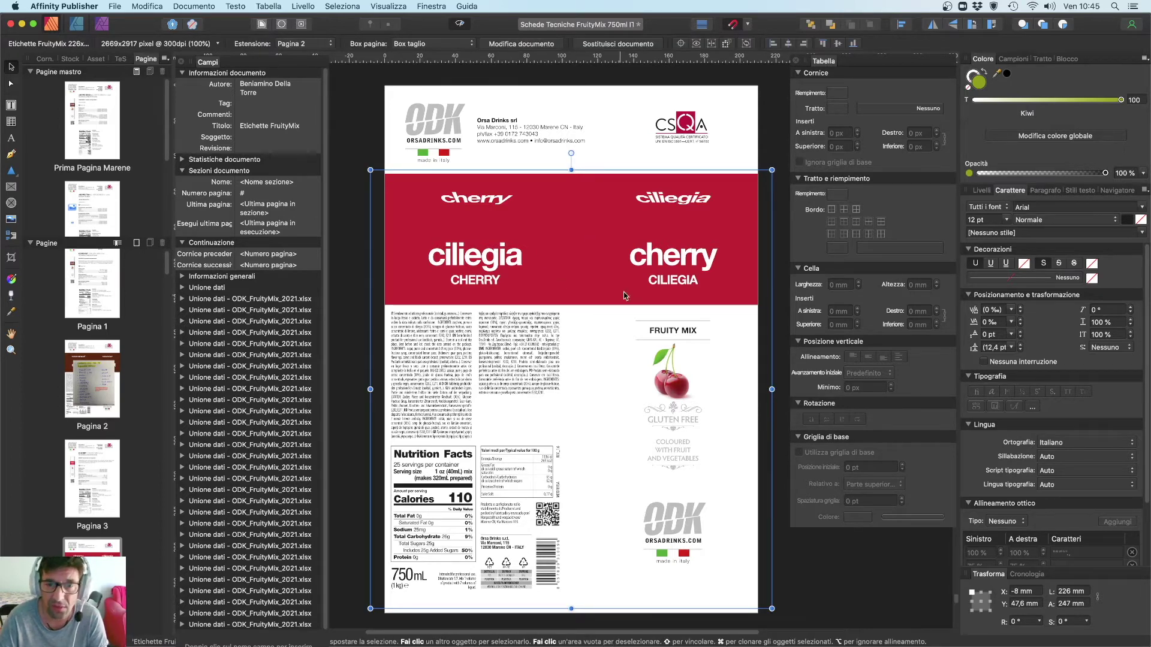
- Confirm the cherry artwork shows page 2 of its linked label file, leaving it unchanged
click(306, 44)
click(370, 120)
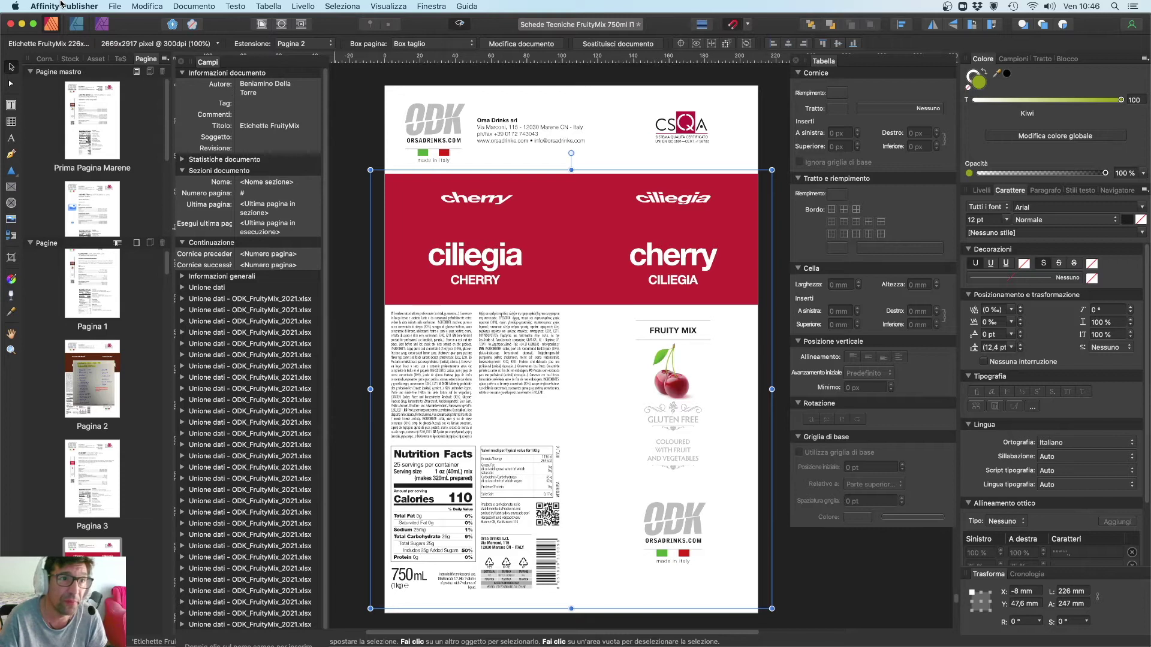
click(62, 4)
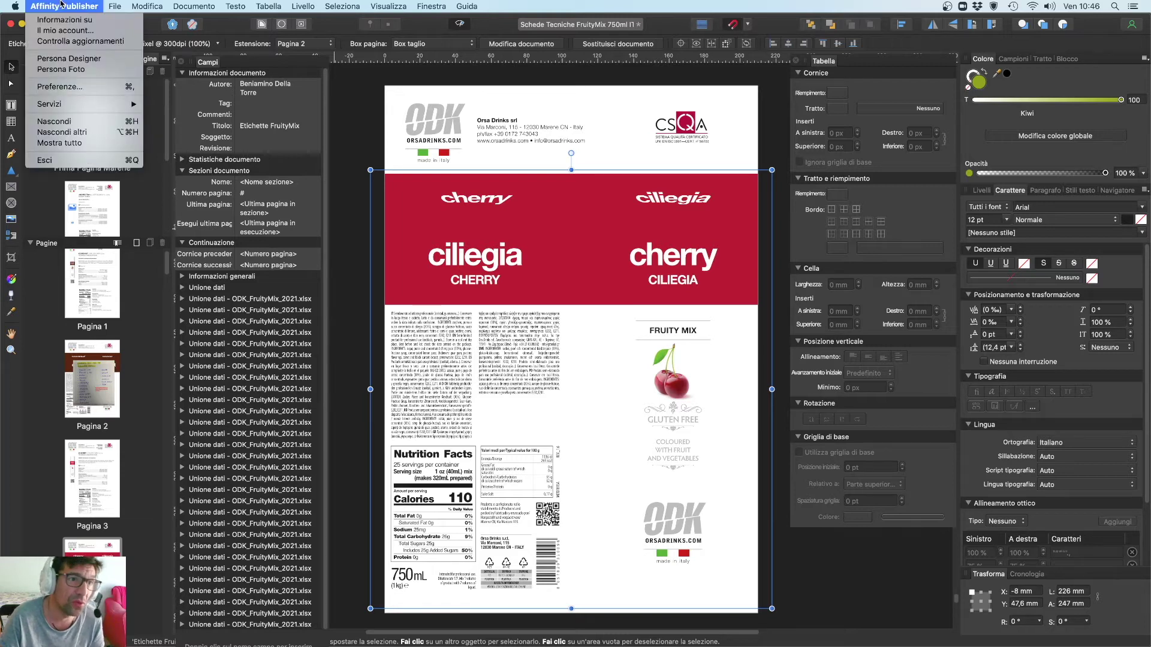
- Look over the General preferences without changes, then go to page 5, the strawberry sheet
click(79, 88)
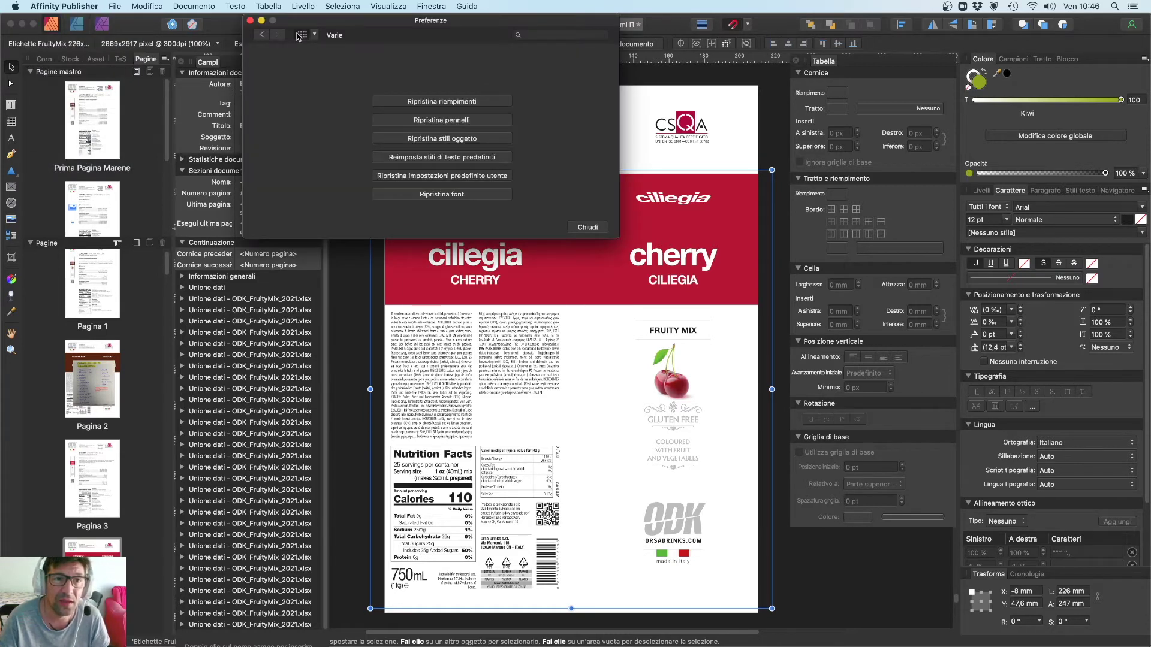
click(288, 82)
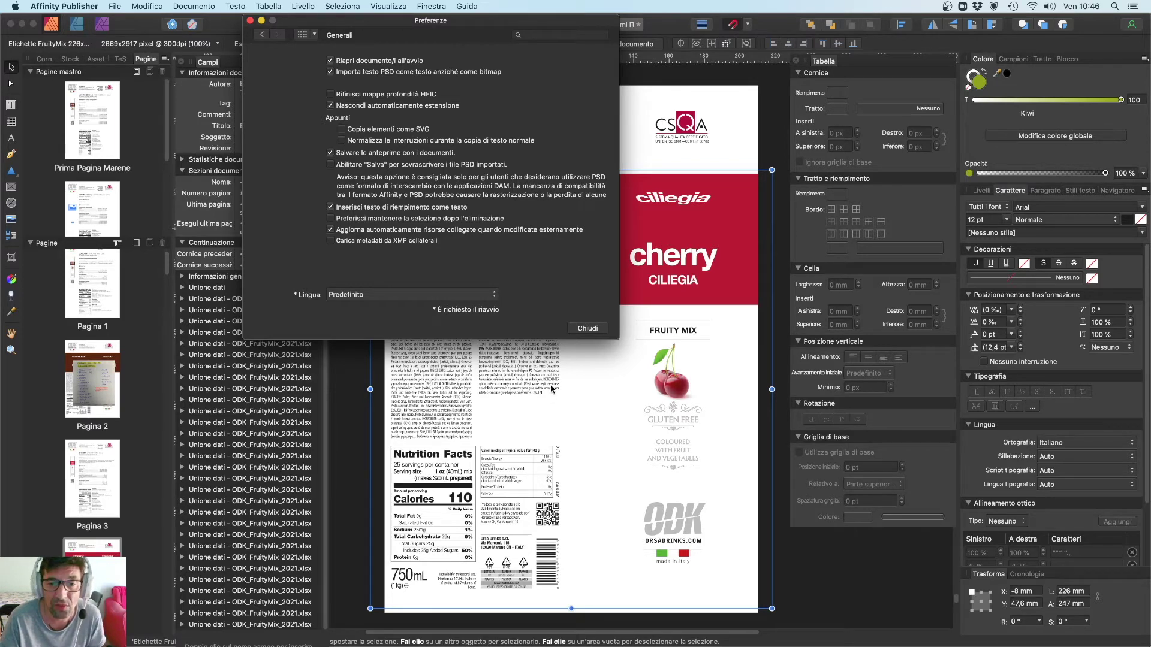
click(587, 330)
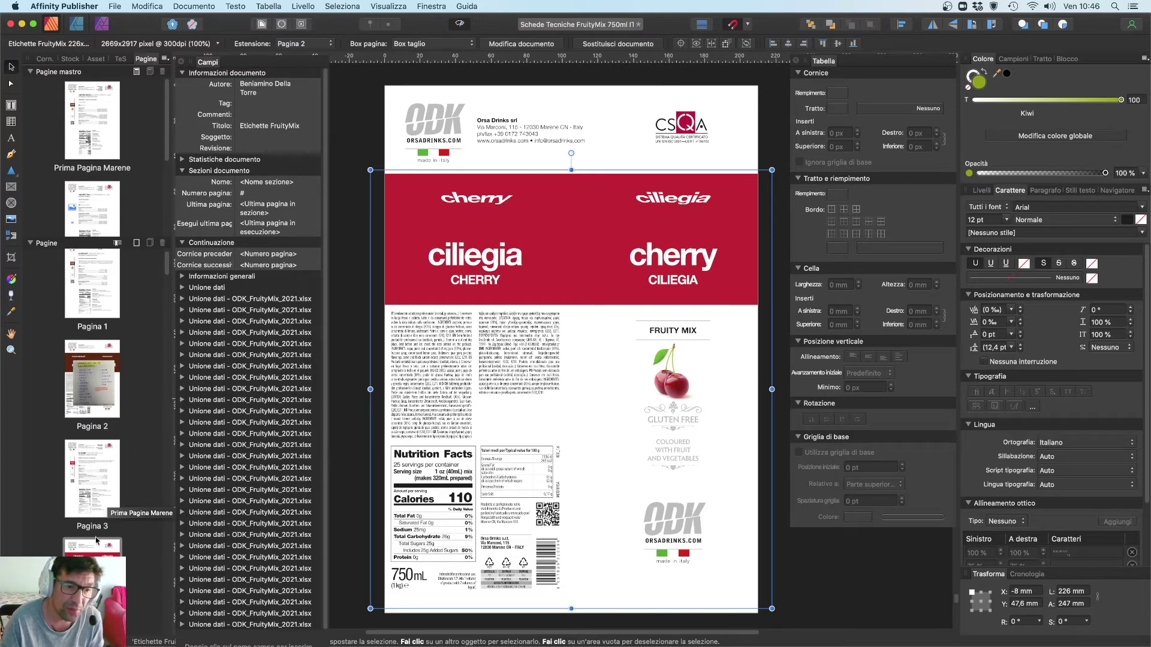
scroll(93, 449, down, 5)
click(89, 365)
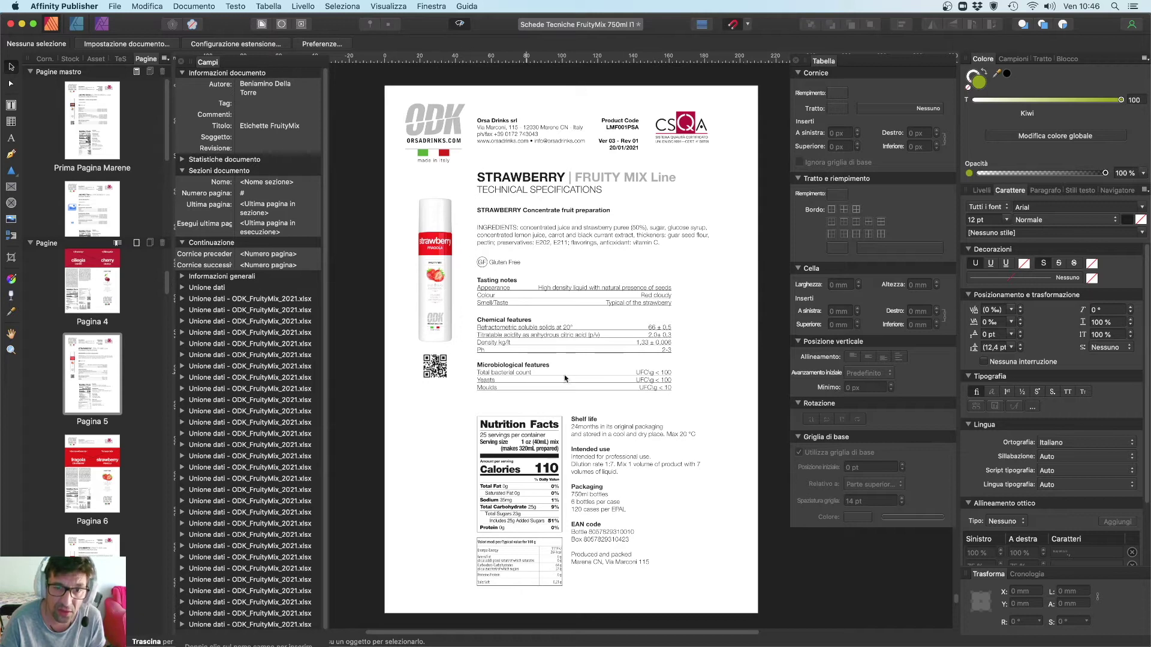
- Compare the page 6 strawberry back label with the page 5 sheet, then open the Prima Pagina Marene master
click(107, 520)
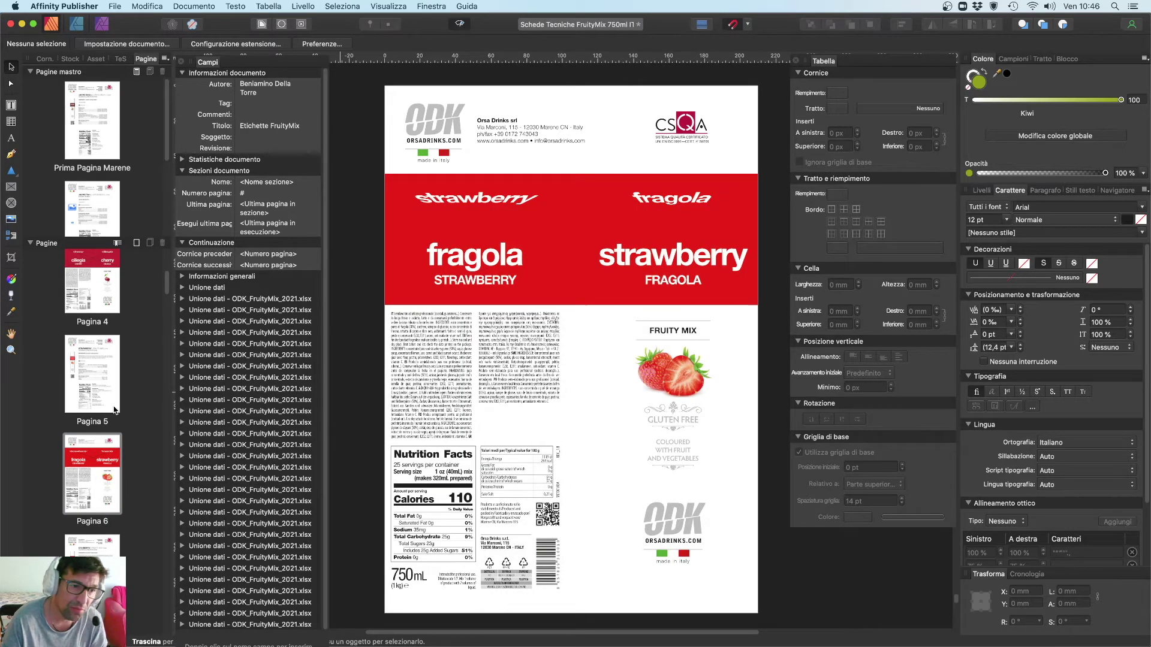
click(96, 357)
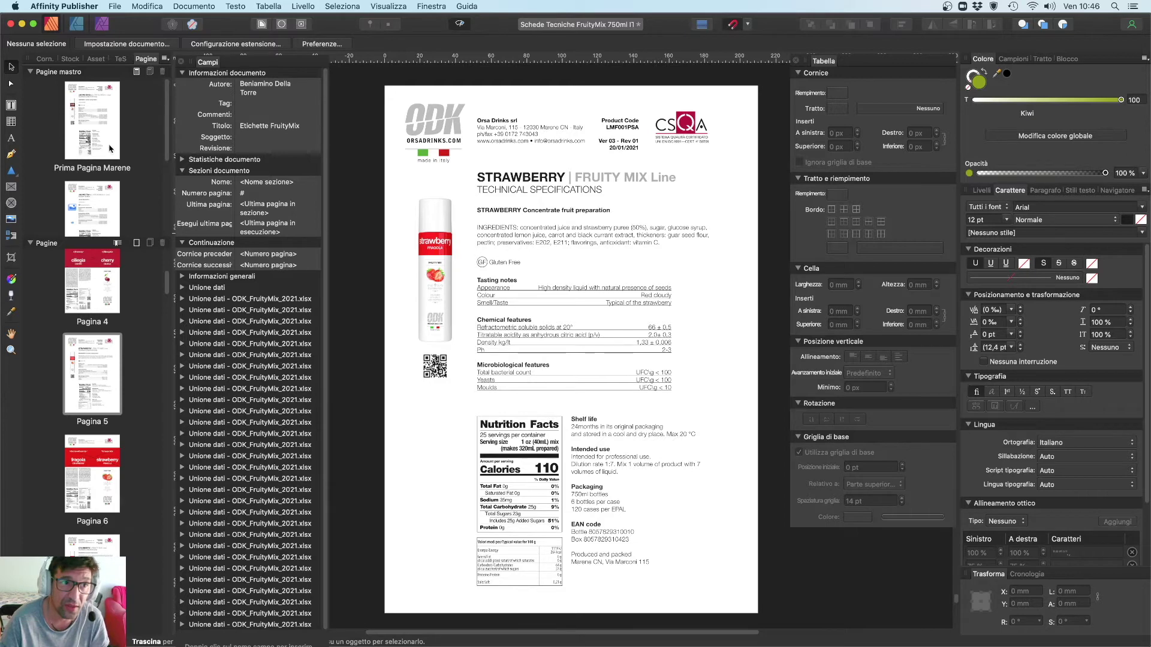
double_click(87, 111)
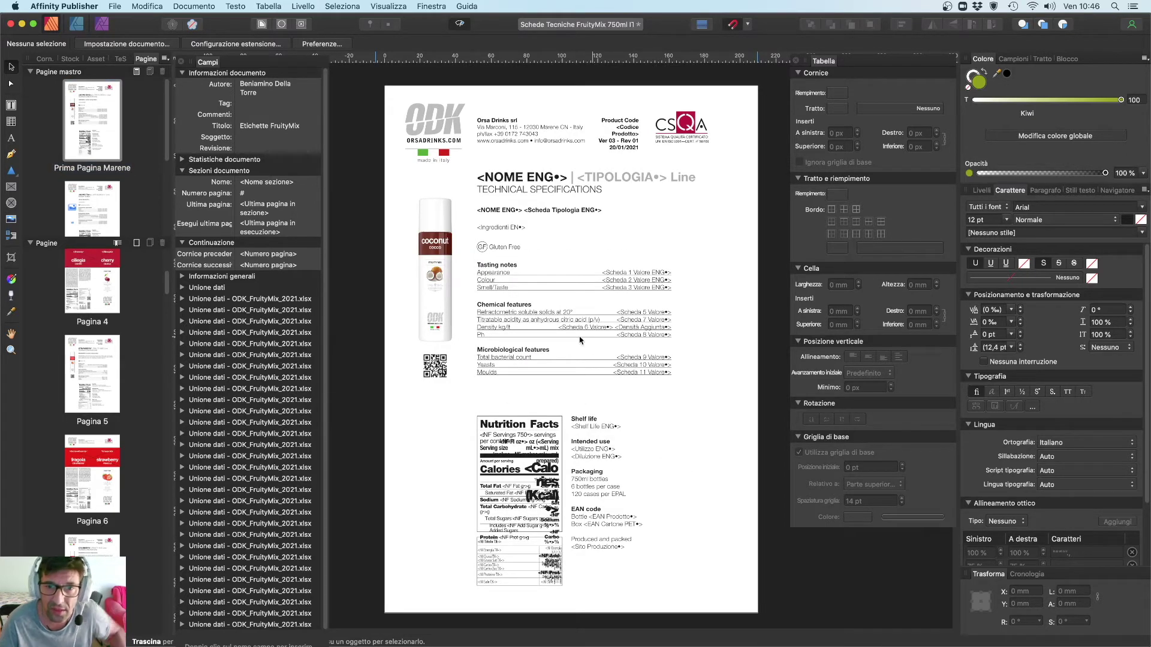
- Inspect the master's <NOME ENG•> placeholders and show its layer list, zoomed out
scroll(566, 338, up, 5)
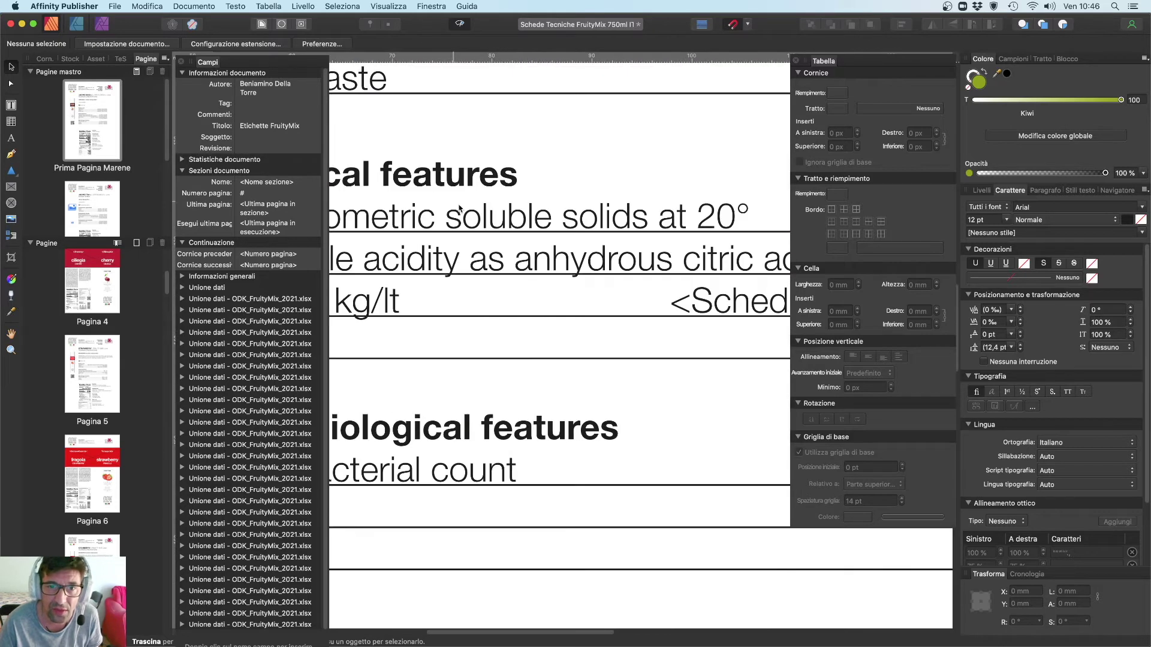
scroll(529, 334, down, 2)
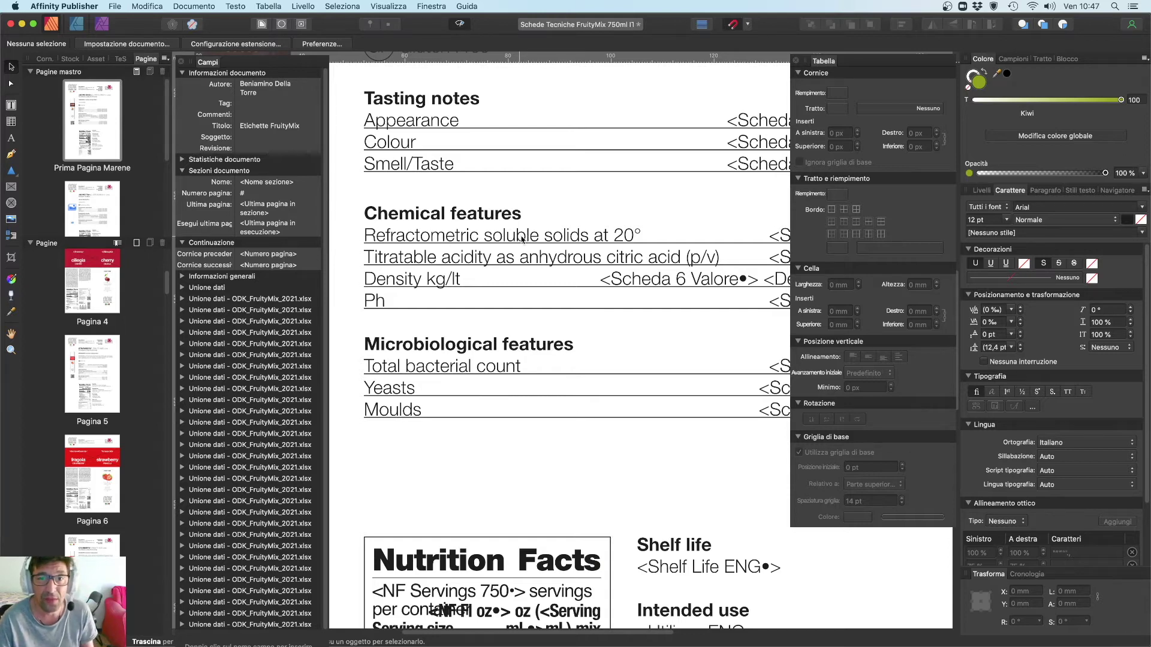
scroll(570, 251, down, 2)
scroll(569, 251, down, 3)
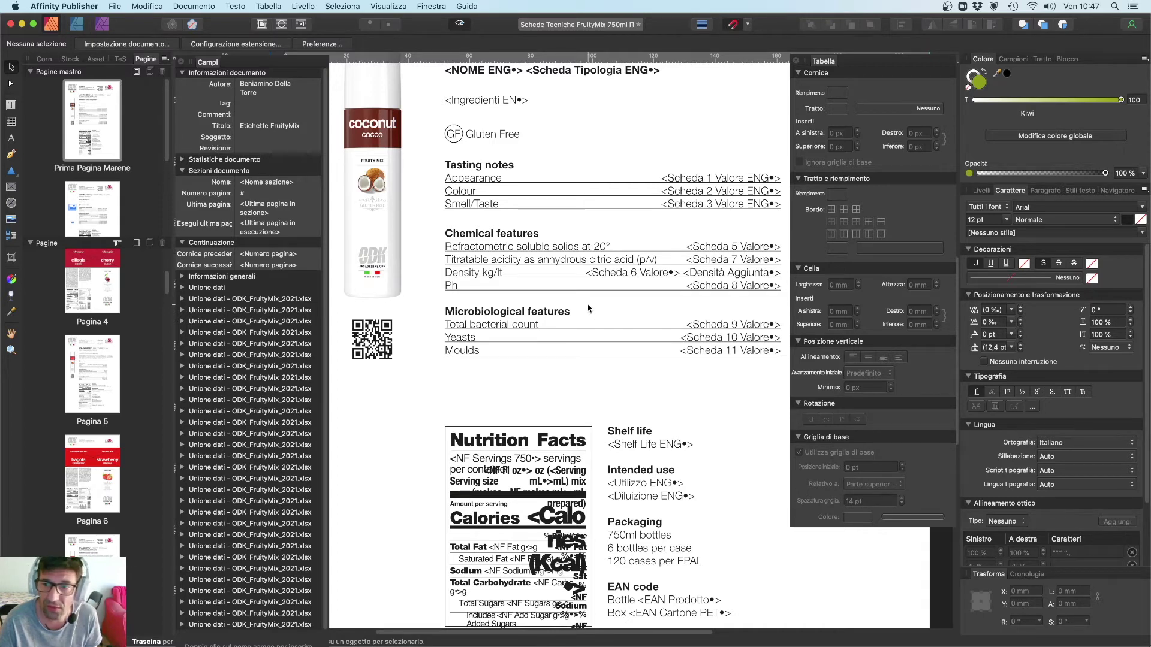
click(981, 190)
key(super+minus)
key(super+minus)
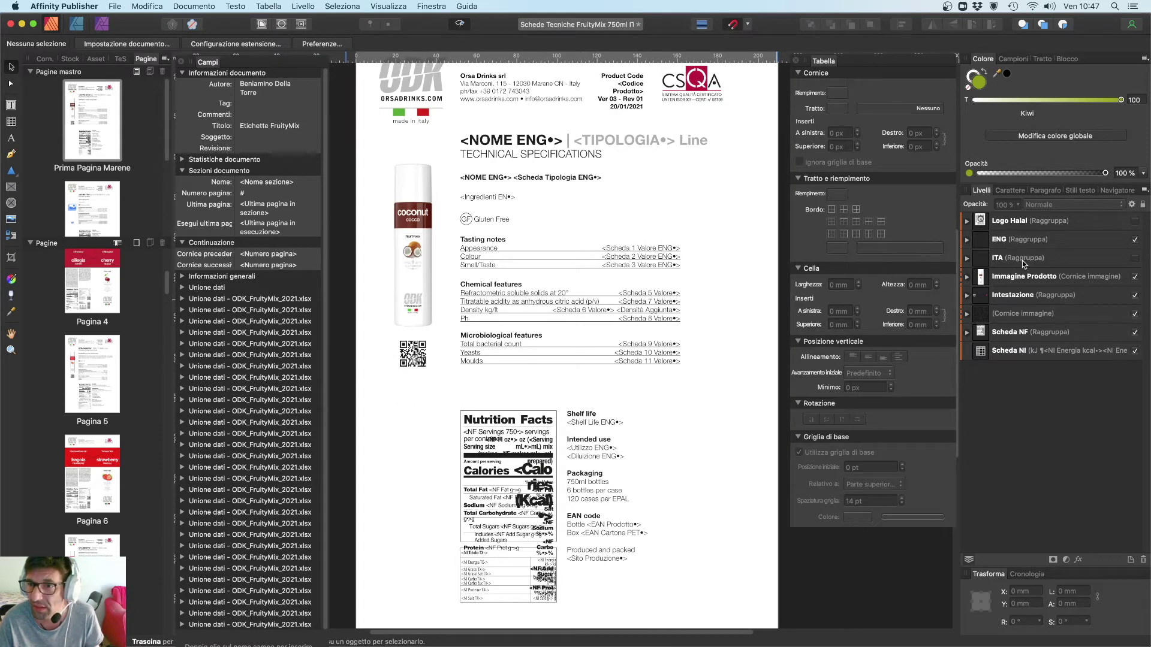
- Switch the master text to Italian and check the Italian version on page 5
click(1135, 239)
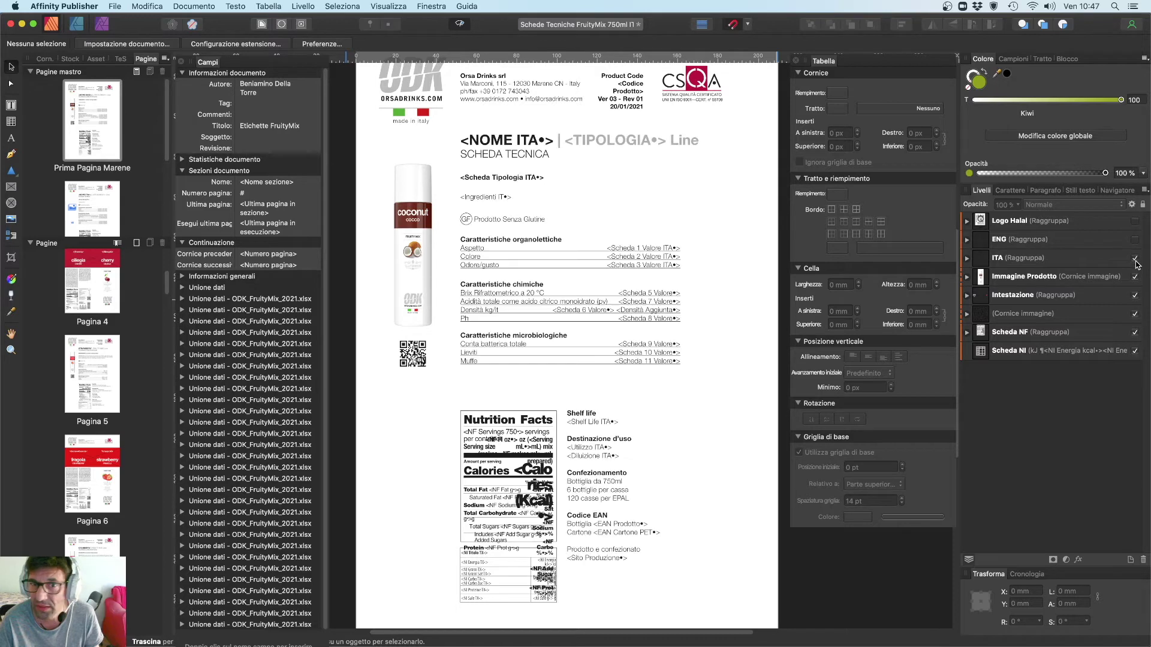
double_click(96, 381)
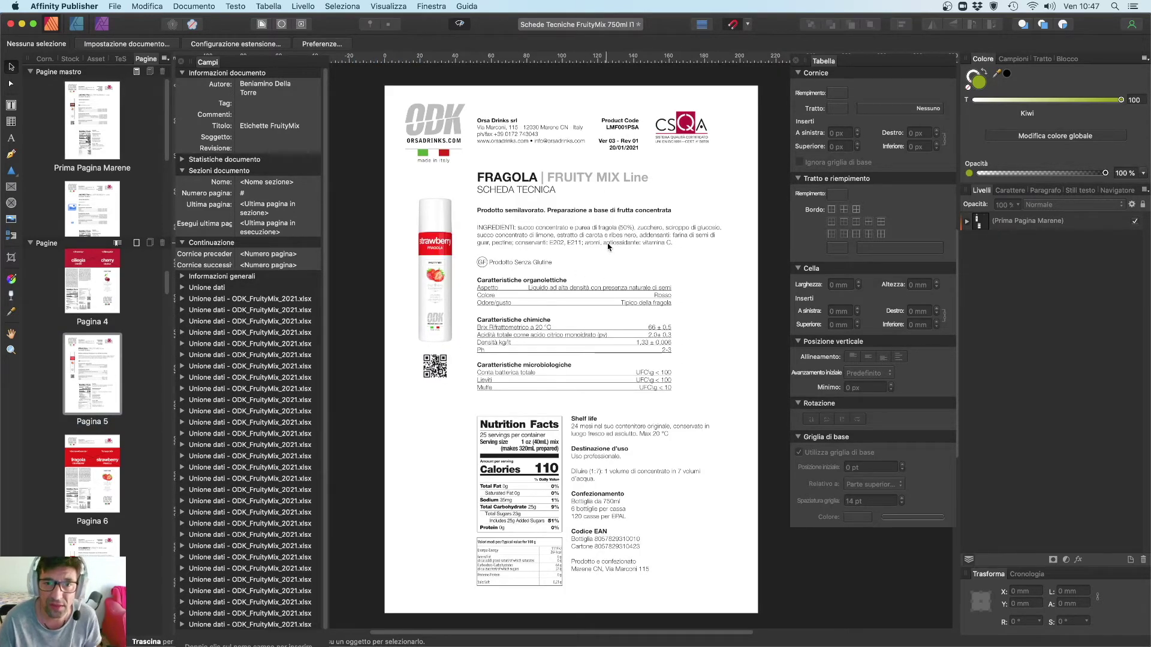
scroll(599, 245, up, 3)
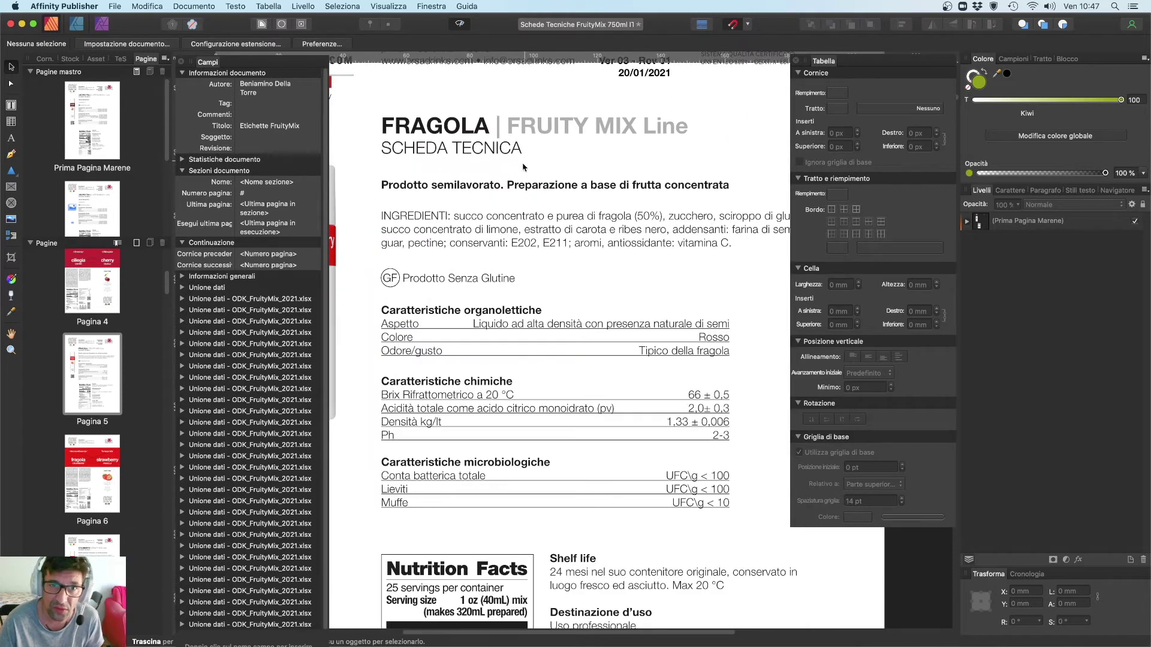
- Switch the master back to English and review the merged Strawberry sheet on page 5
double_click(92, 124)
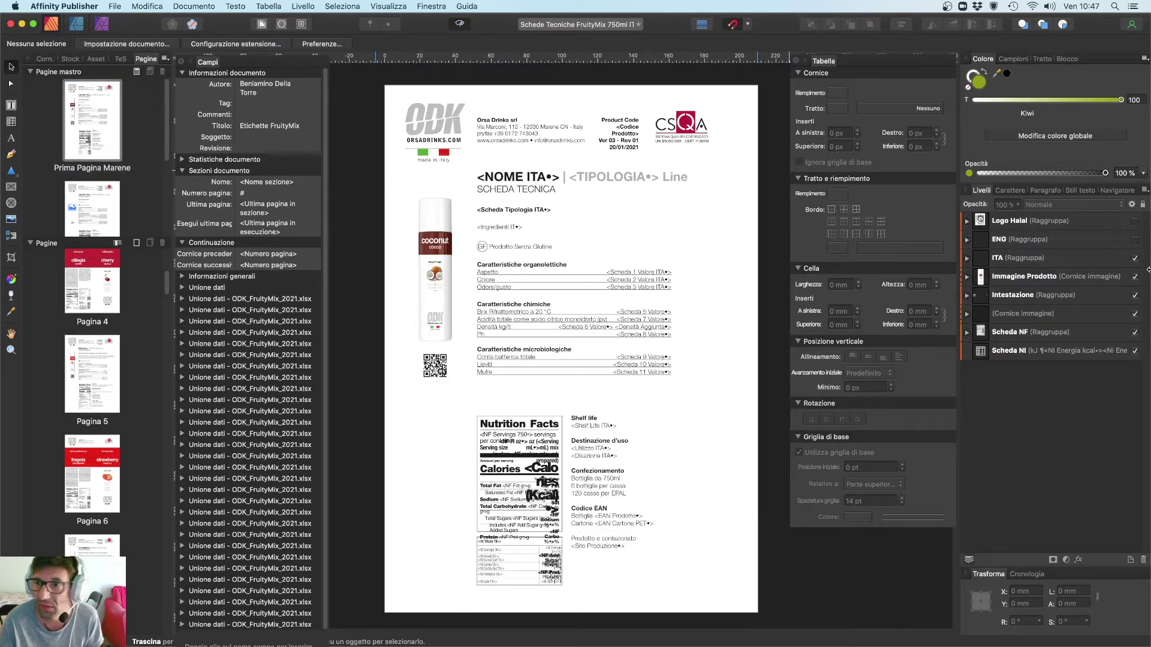
click(1134, 258)
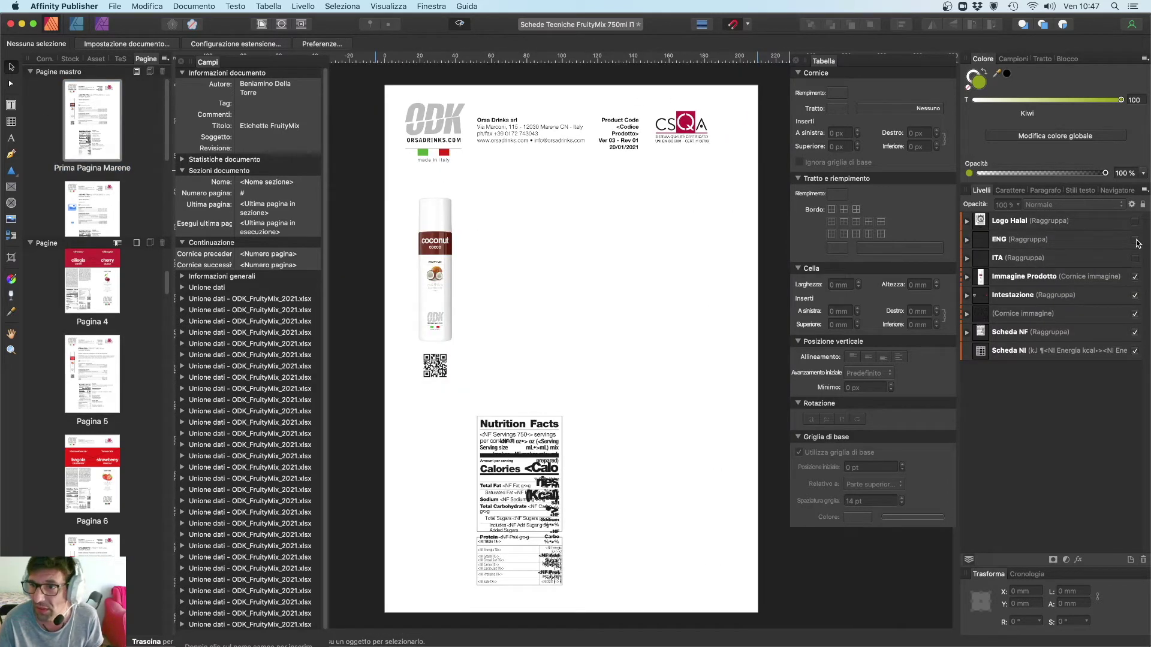
double_click(87, 385)
scroll(578, 184, up, 3)
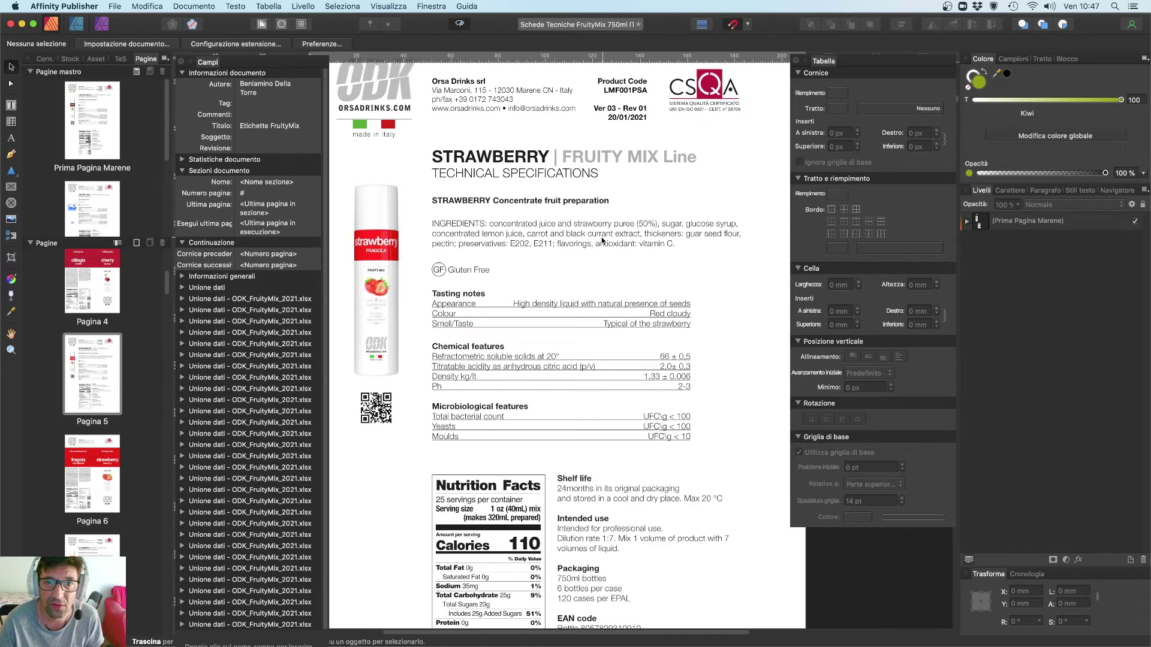
scroll(599, 371, down, 4)
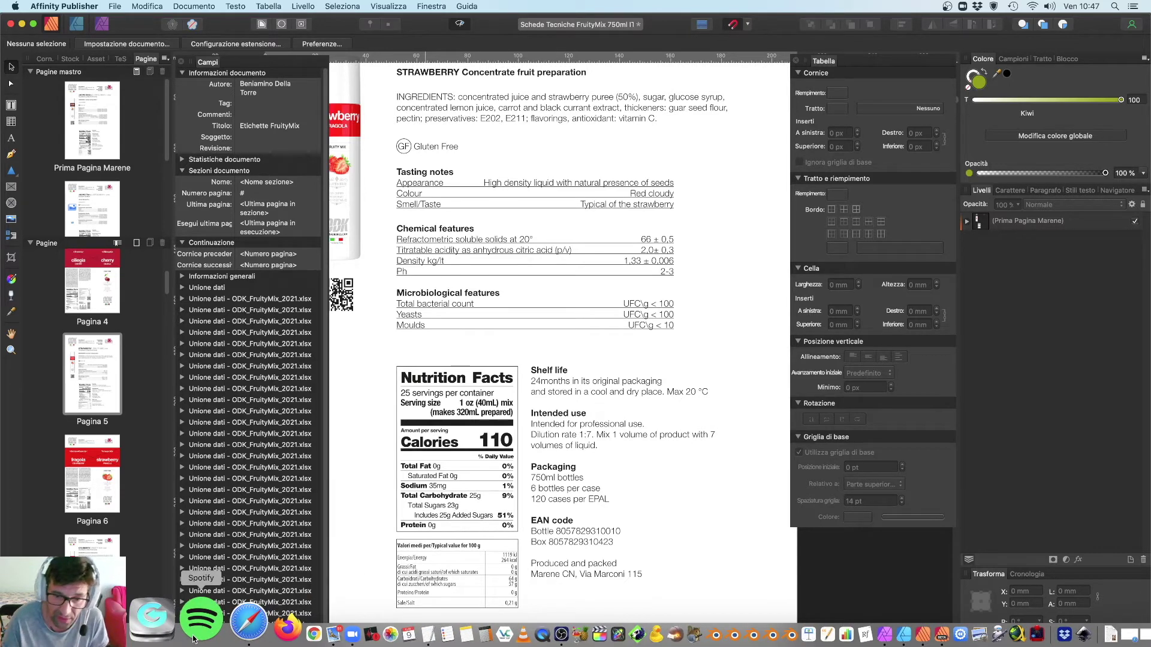
- Check Affinity Publisher's 4.11 GB memory and CPU load in Activity Monitor, then close the FruityMix document
click(157, 623)
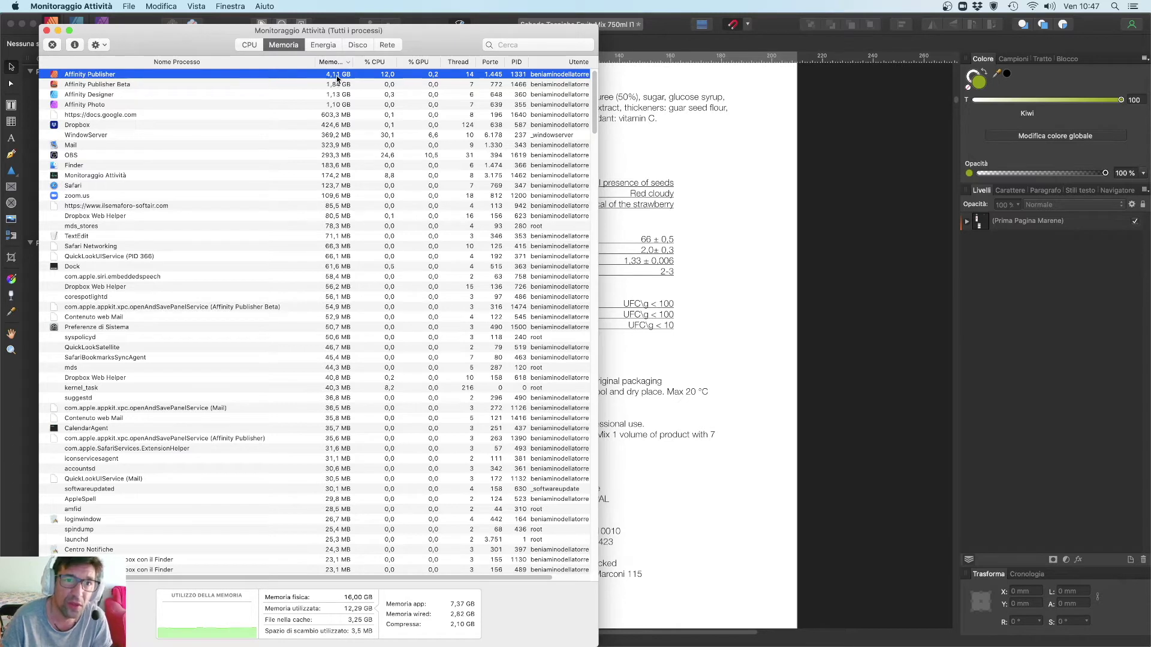
click(248, 45)
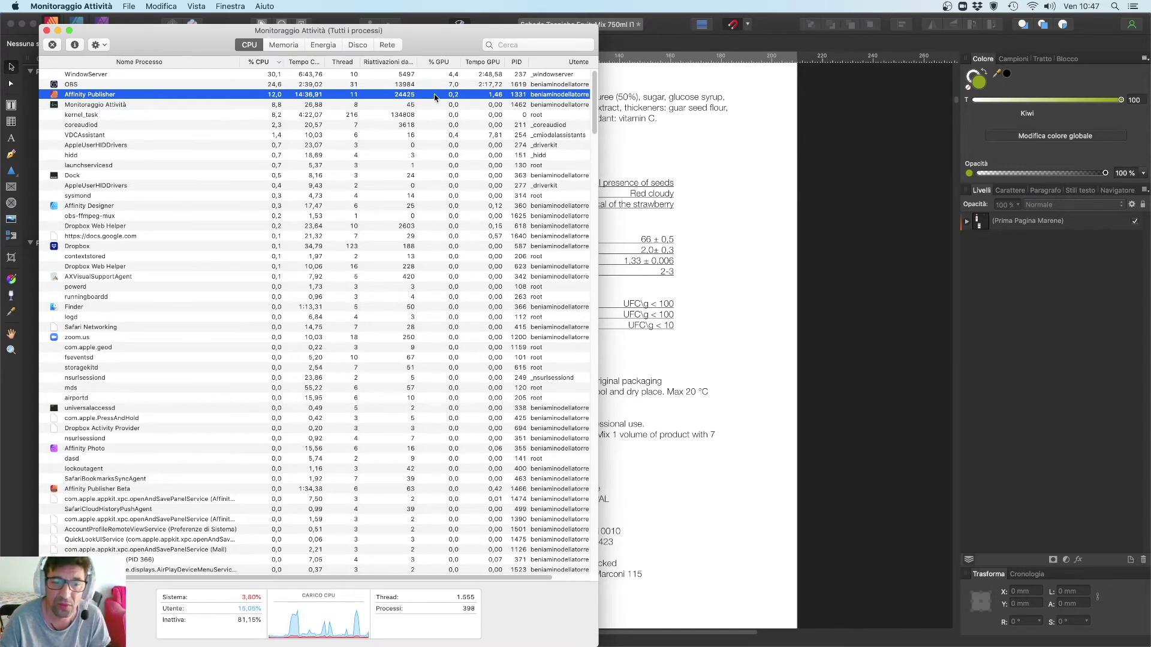
click(670, 233)
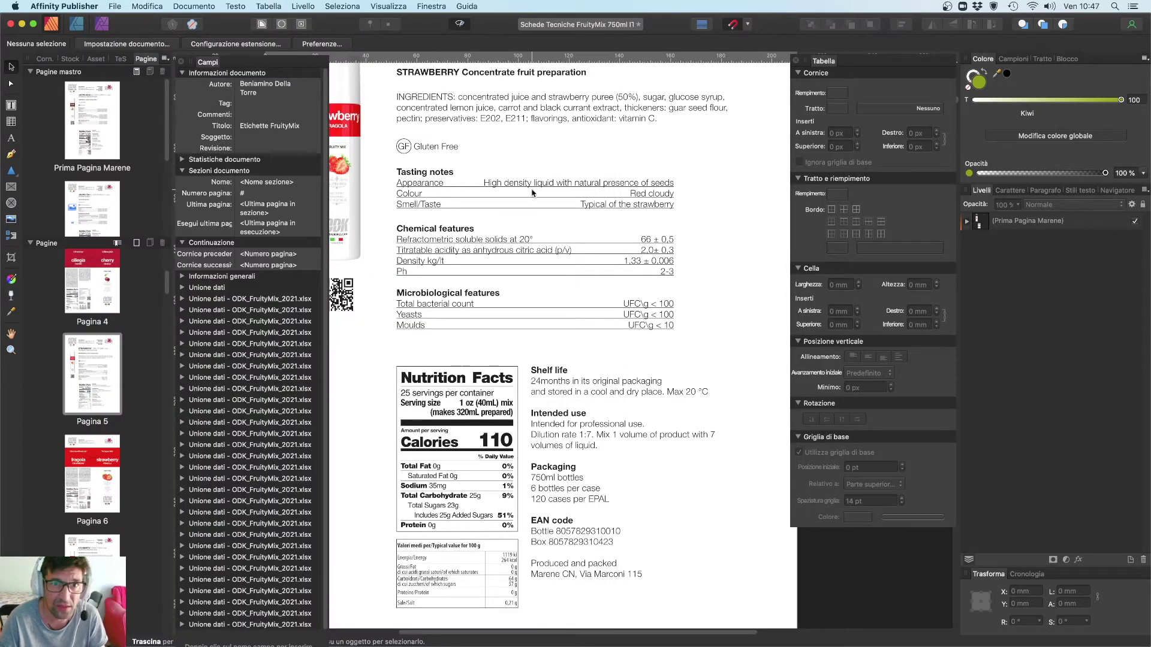
key(super+w)
- Discard FruityMix changes and drag Schede Tecniche Syrup 750ml ITA ENG.afpub from Finder into Publisher
click(536, 219)
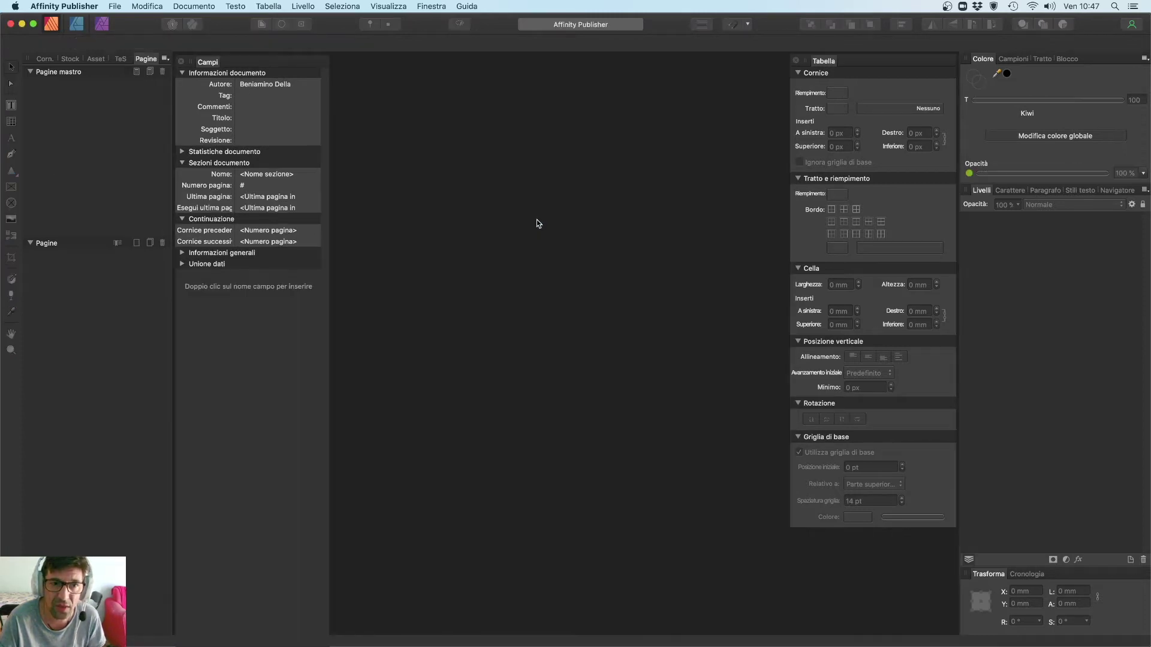
key(ctrl+Up)
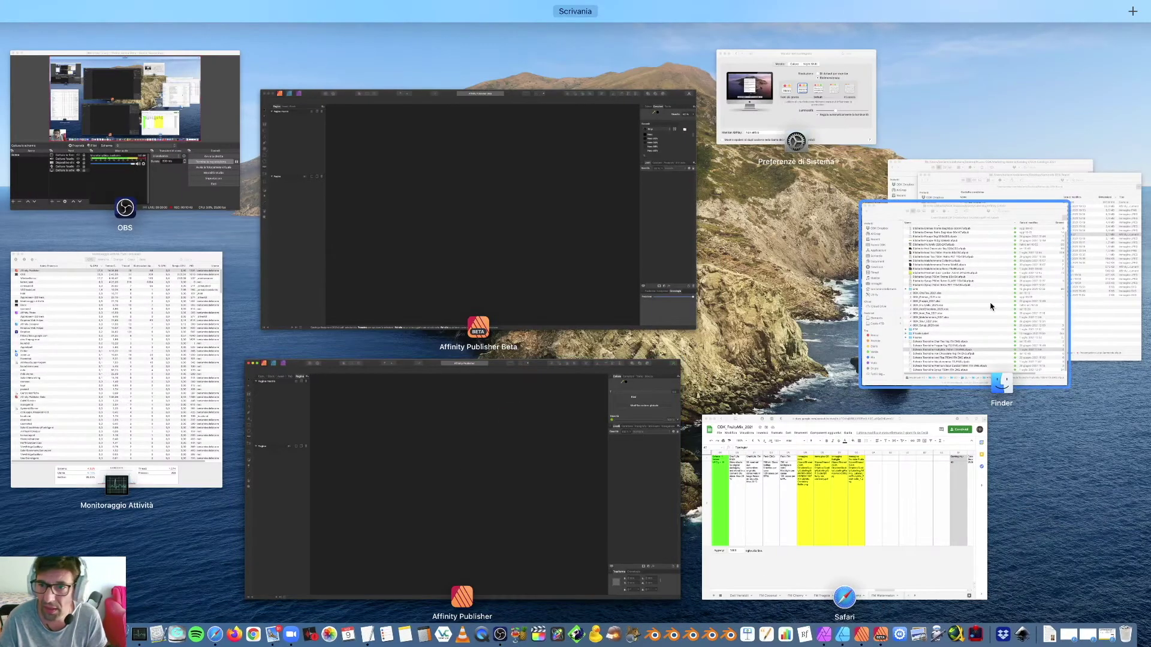
click(857, 344)
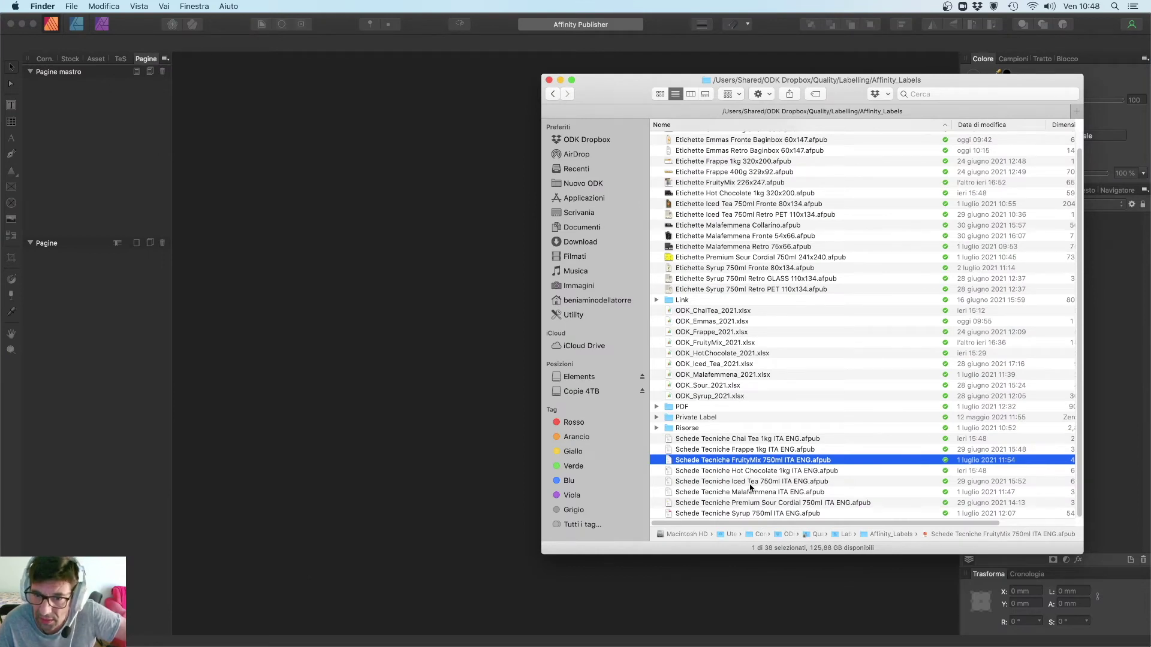
click(749, 515)
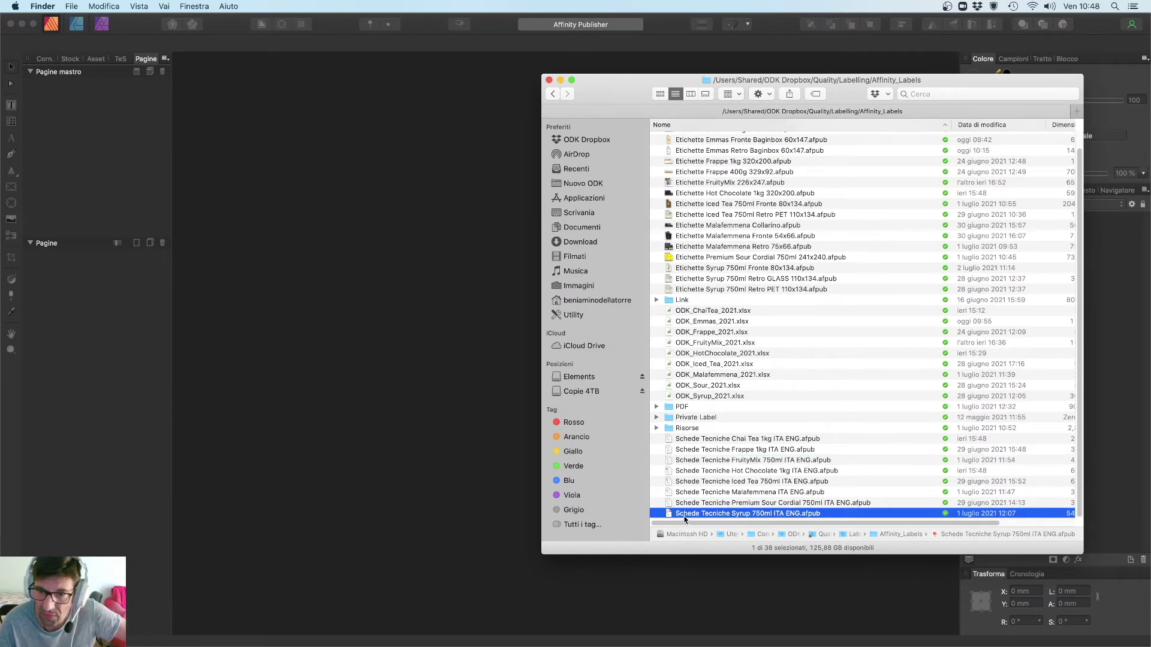
drag(668, 515, 423, 294)
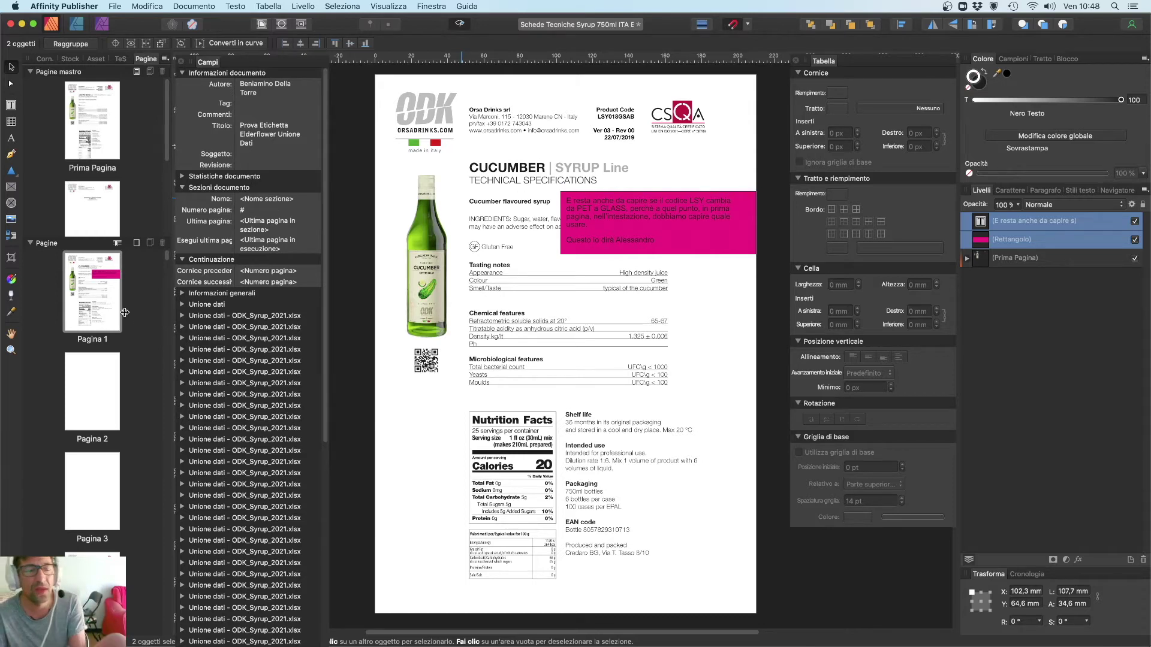
- Select the Cucumber front and back glass-bottle label artwork on page 2
double_click(96, 393)
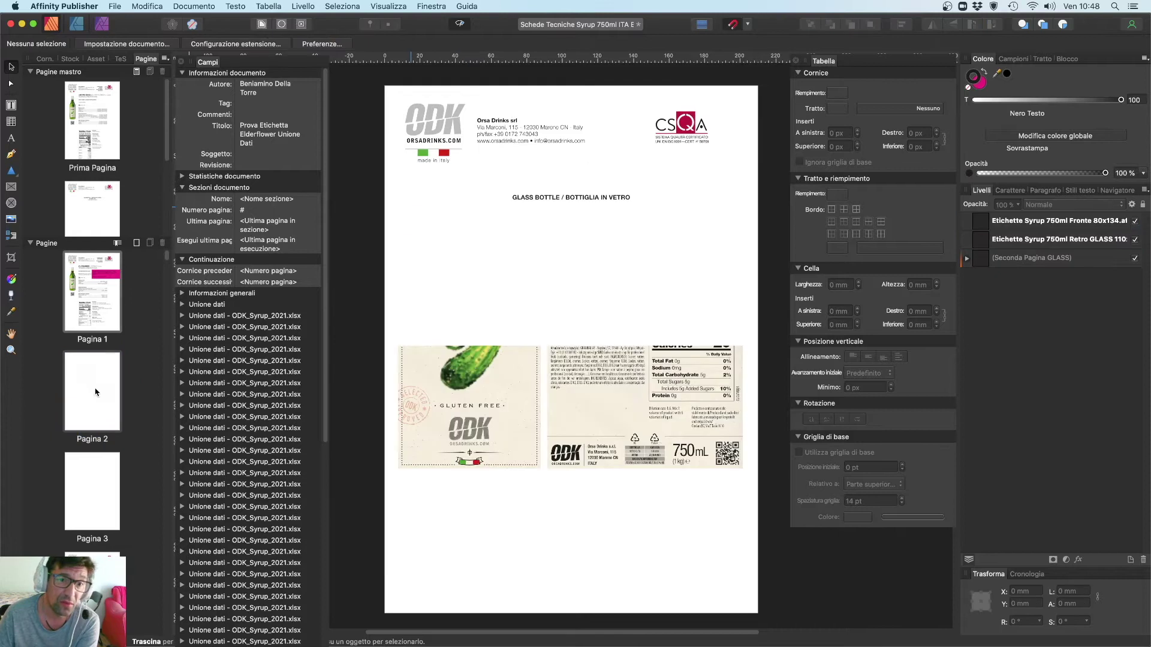
click(498, 289)
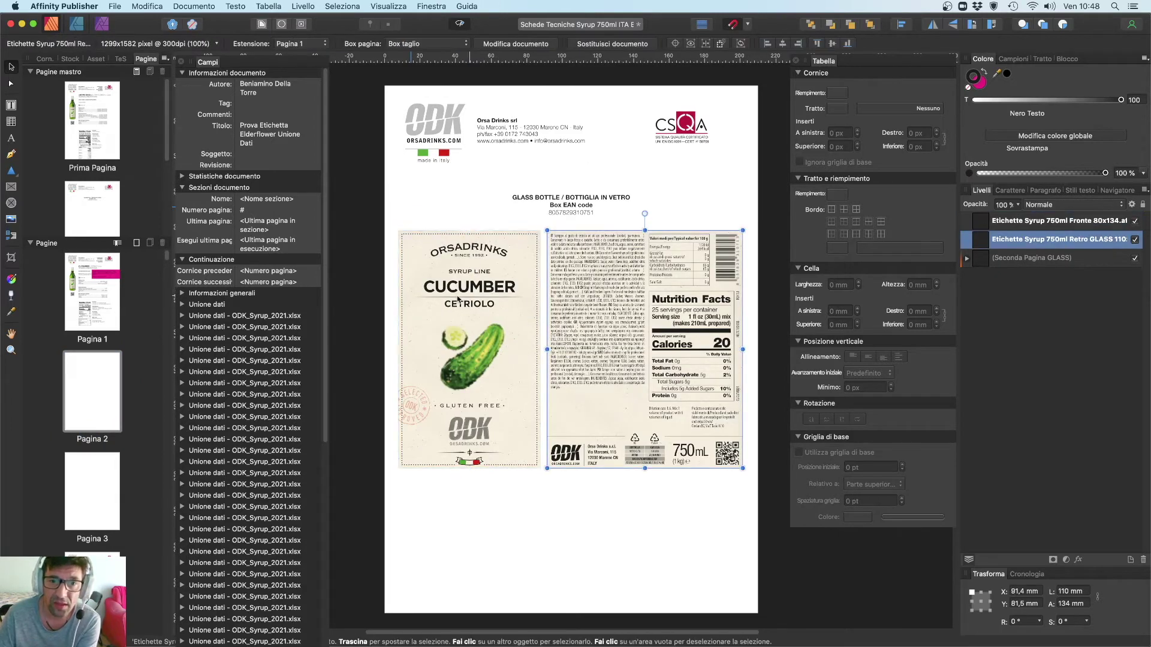
click(719, 307)
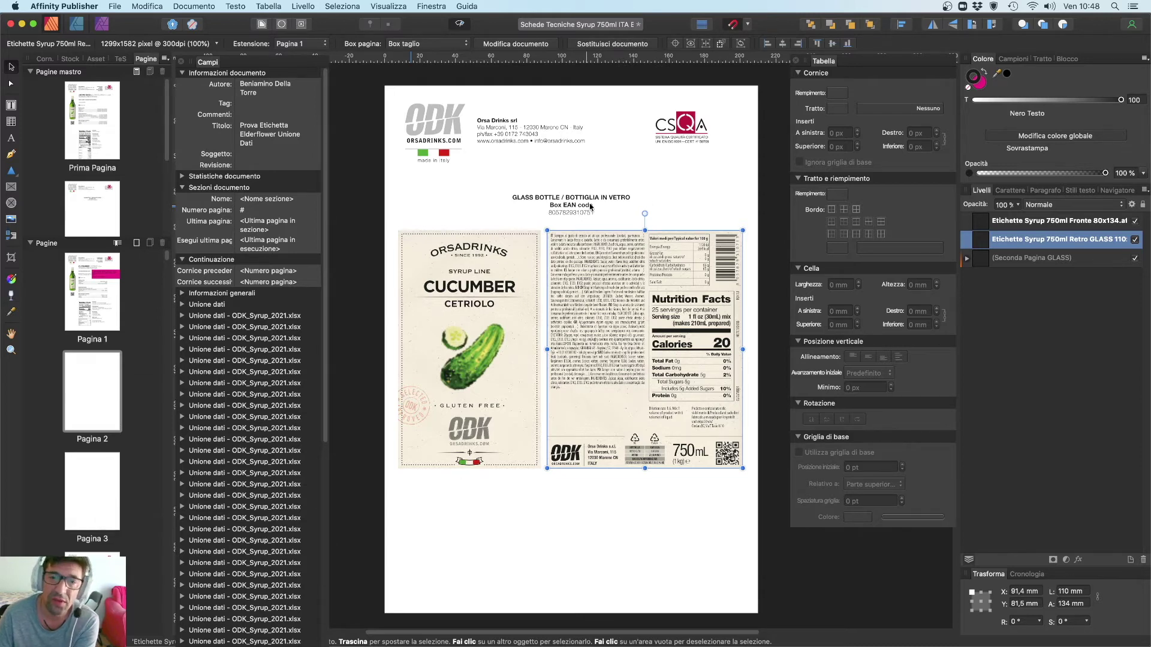
- View the Cucumber PET-bottle labels on page 3, scroll to the last page, and bring up Activity Monitor
click(110, 498)
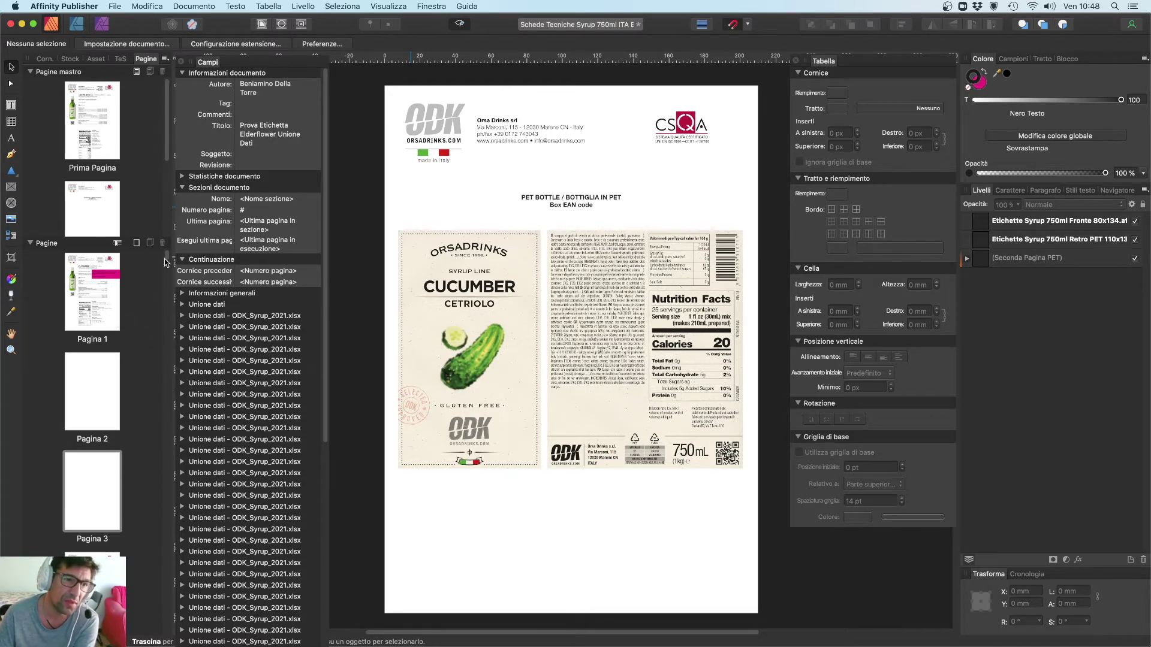
scroll(165, 286, down, 2)
drag(165, 286, 198, 645)
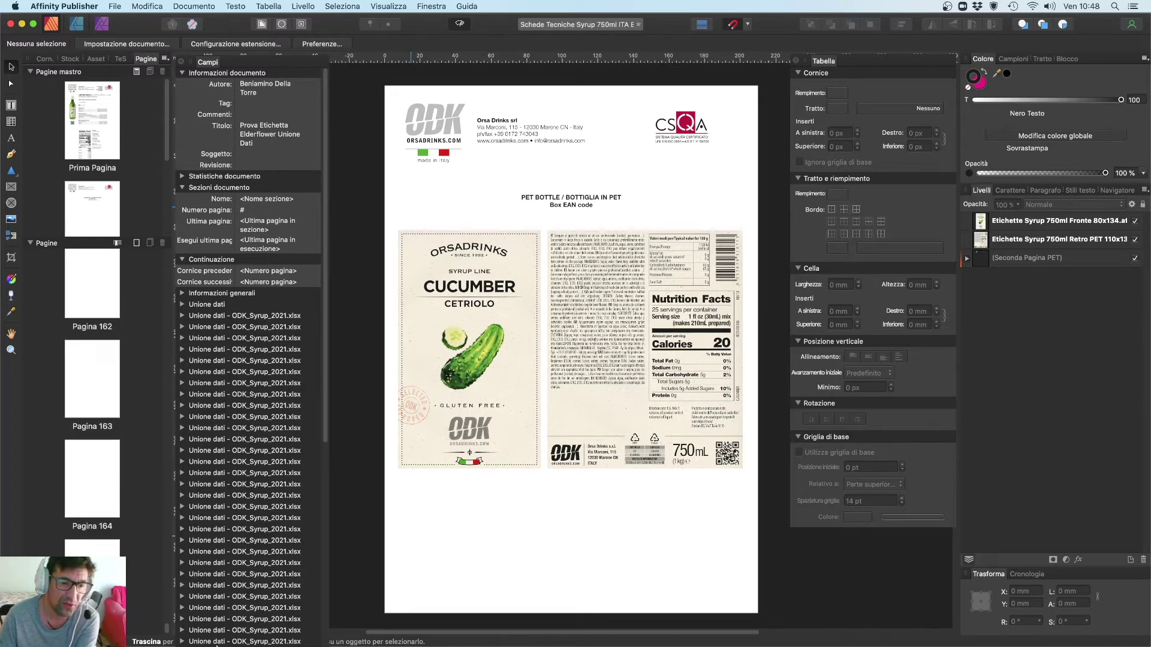
click(139, 622)
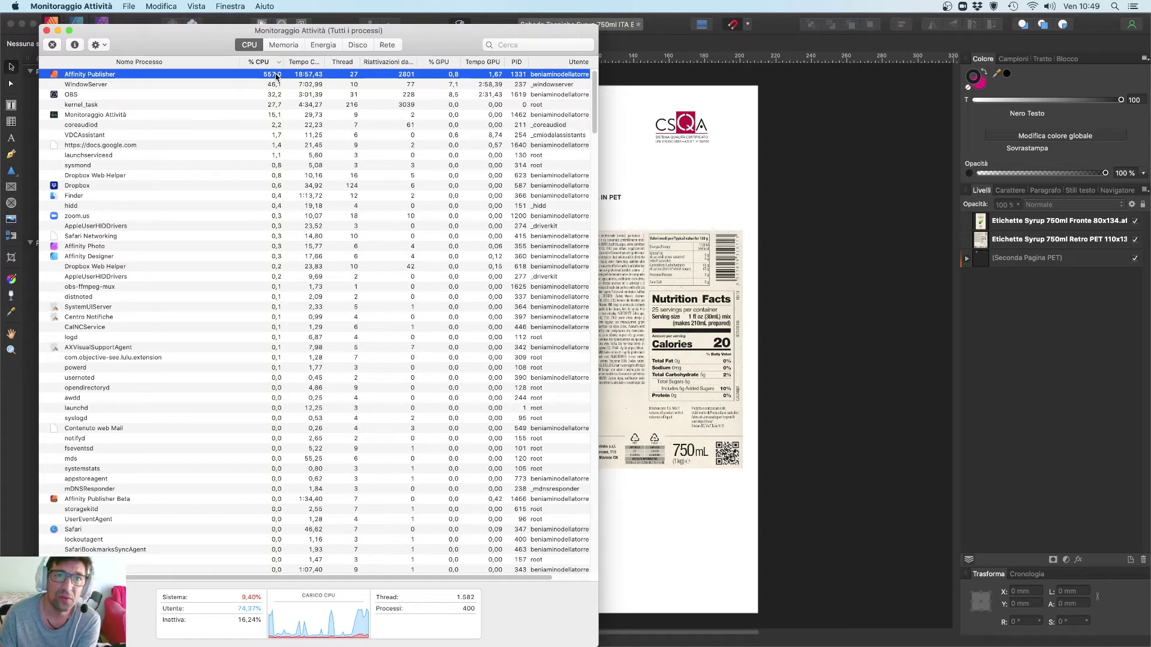
- Note Affinity Publisher's 9.79 GB memory use, then return to the Cucumber PET label page
click(281, 47)
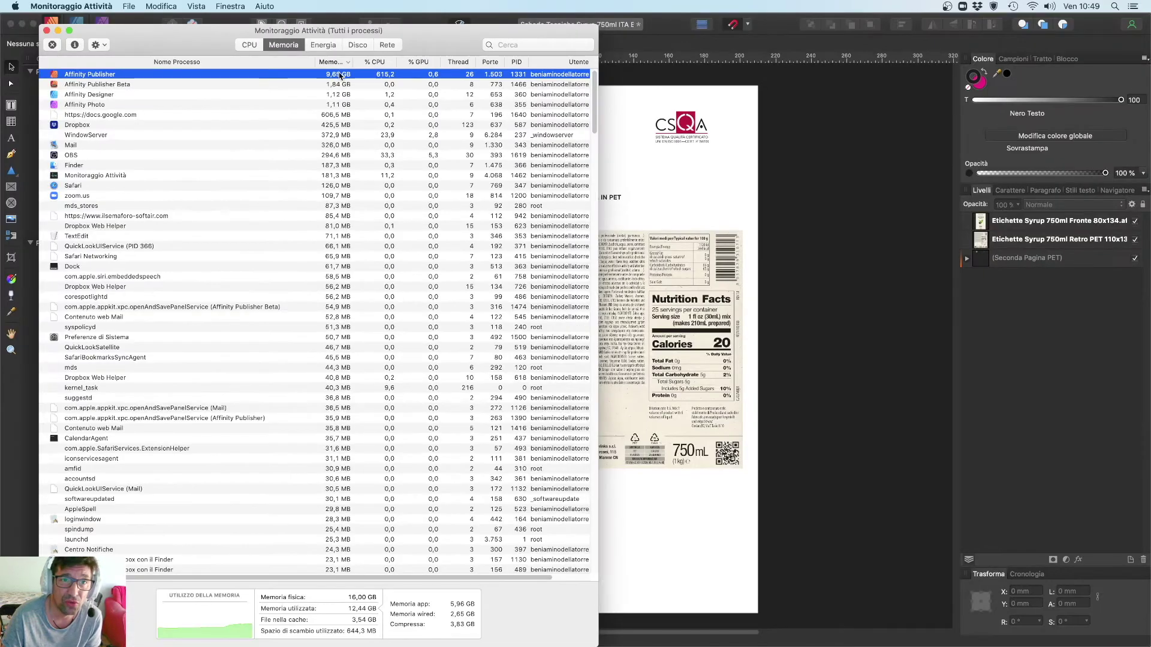
click(639, 323)
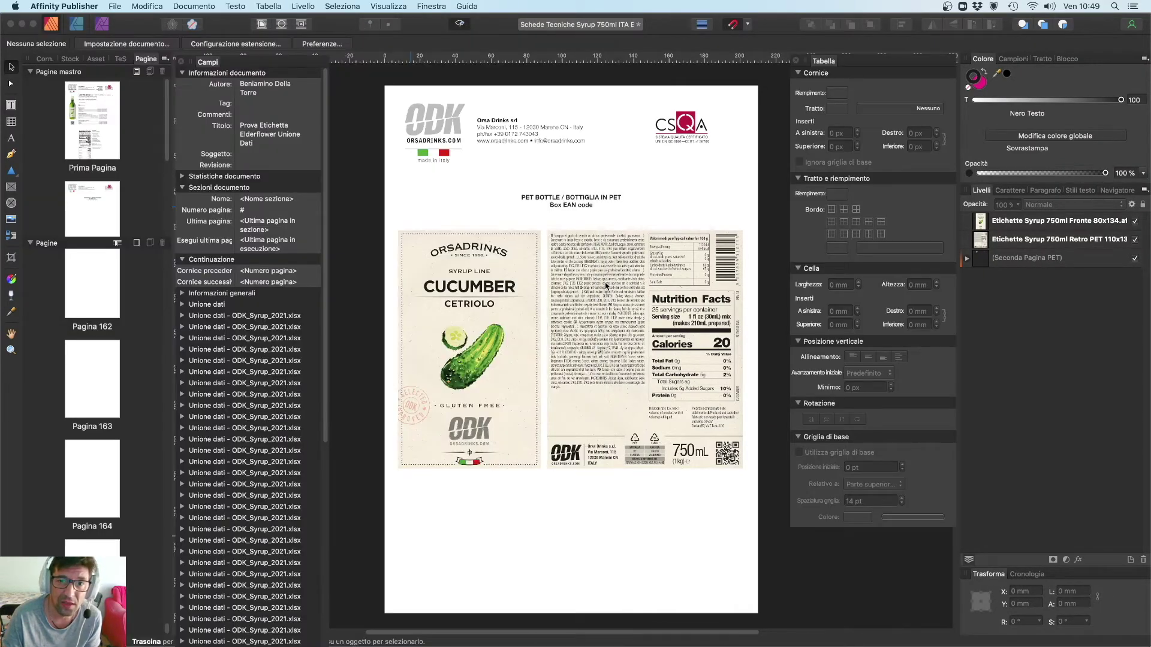
click(495, 271)
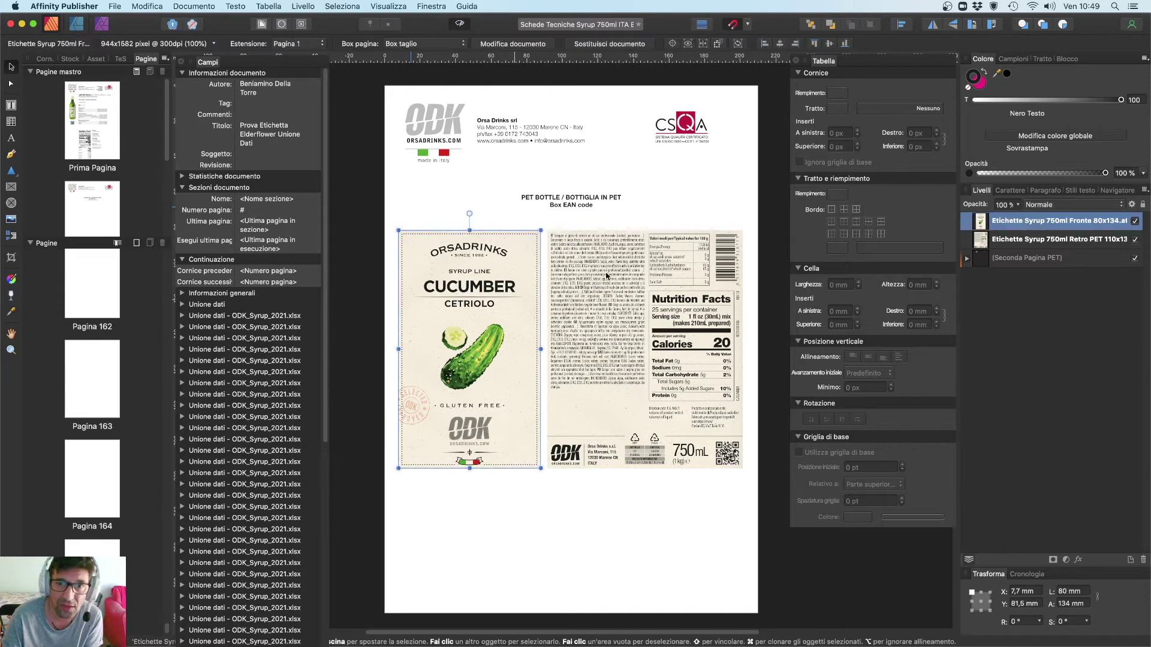
click(607, 277)
click(567, 198)
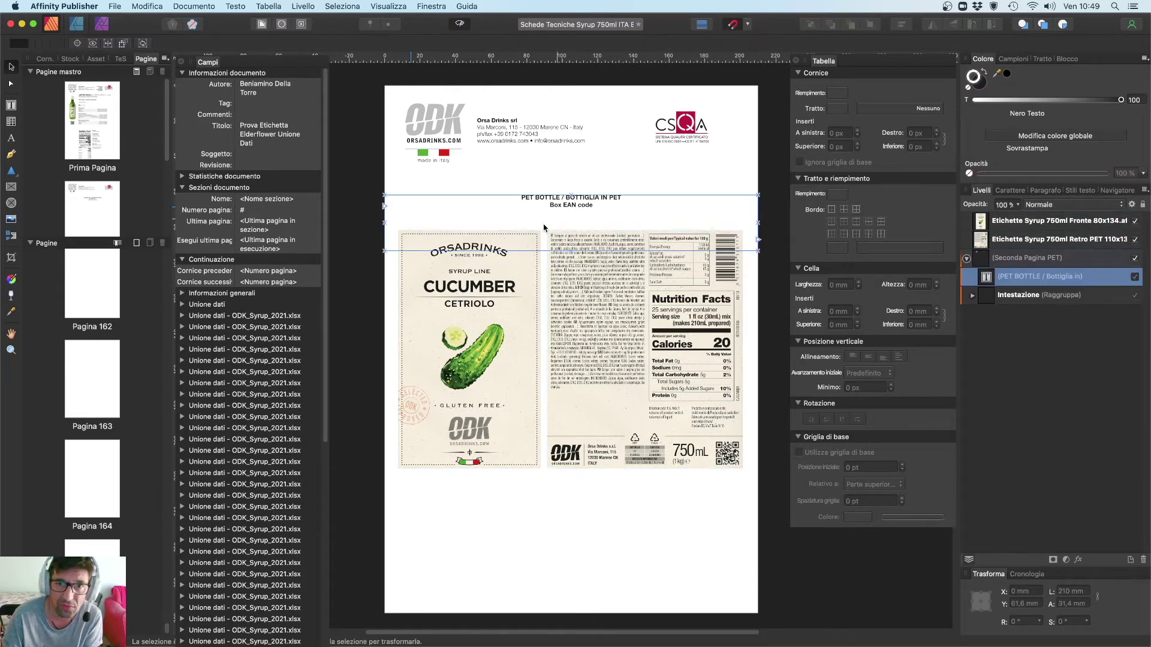
click(66, 351)
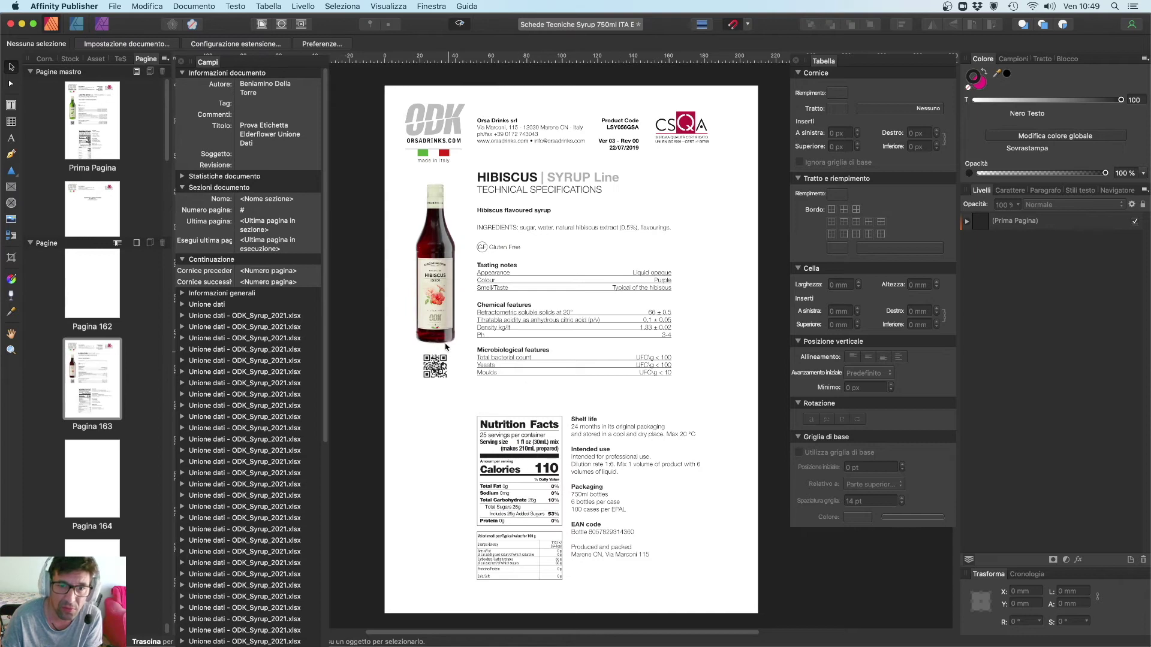
click(448, 348)
click(579, 329)
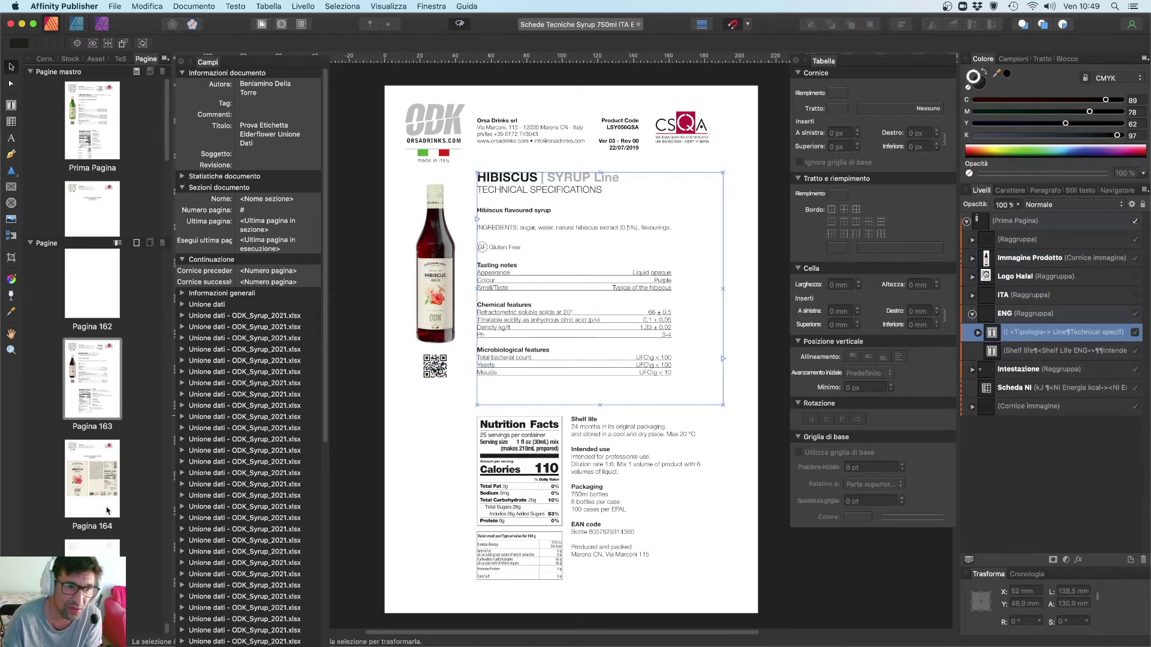
scroll(102, 450, up, 10)
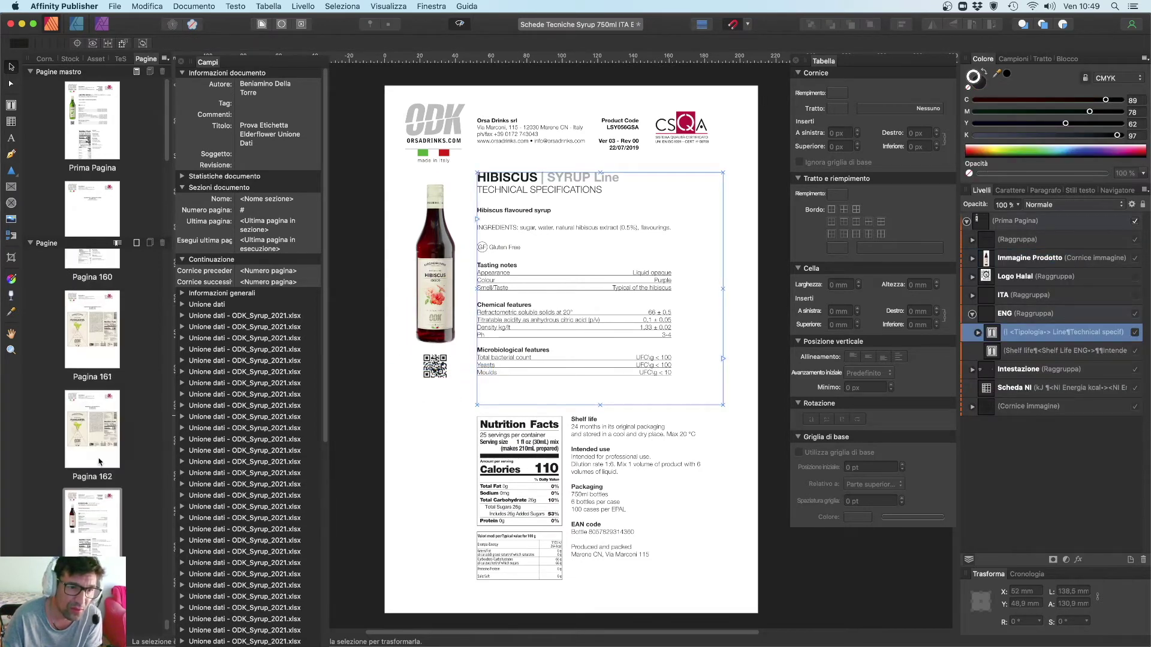
scroll(102, 445, up, 5)
click(97, 471)
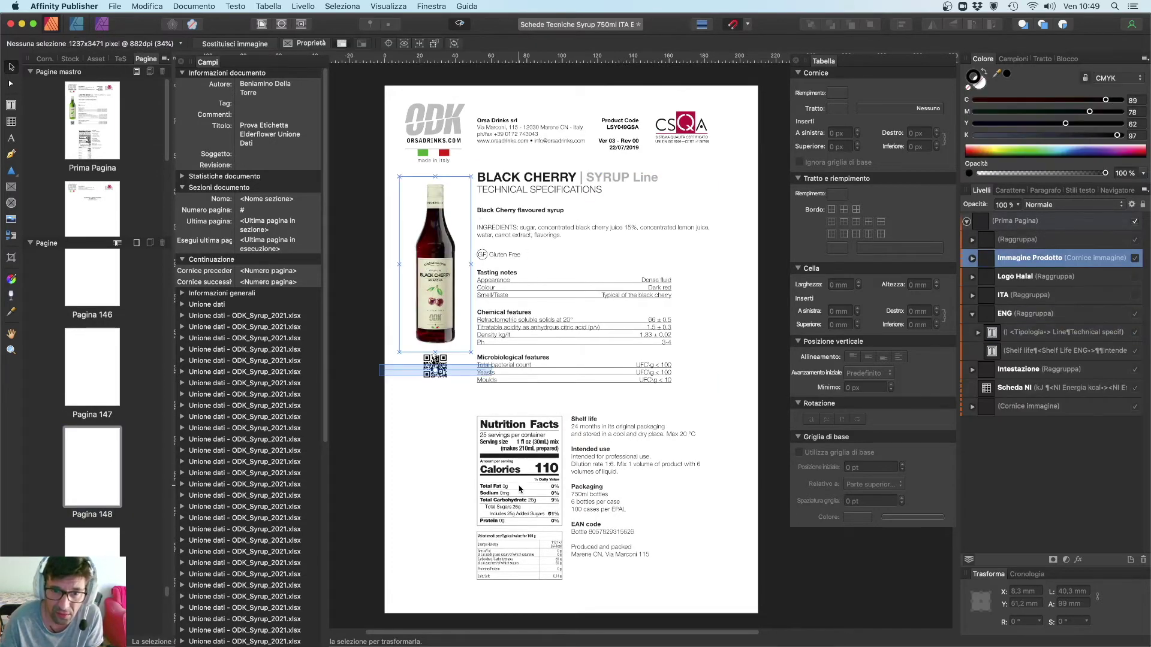
click(646, 463)
key(Escape)
click(104, 354)
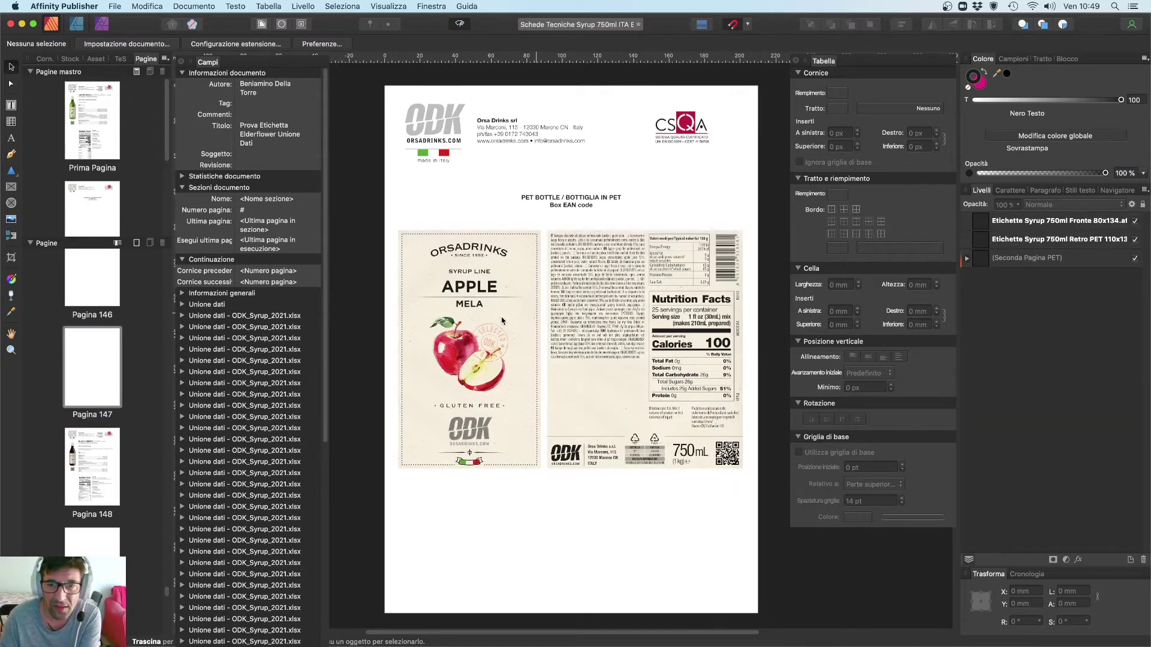
click(480, 300)
click(600, 312)
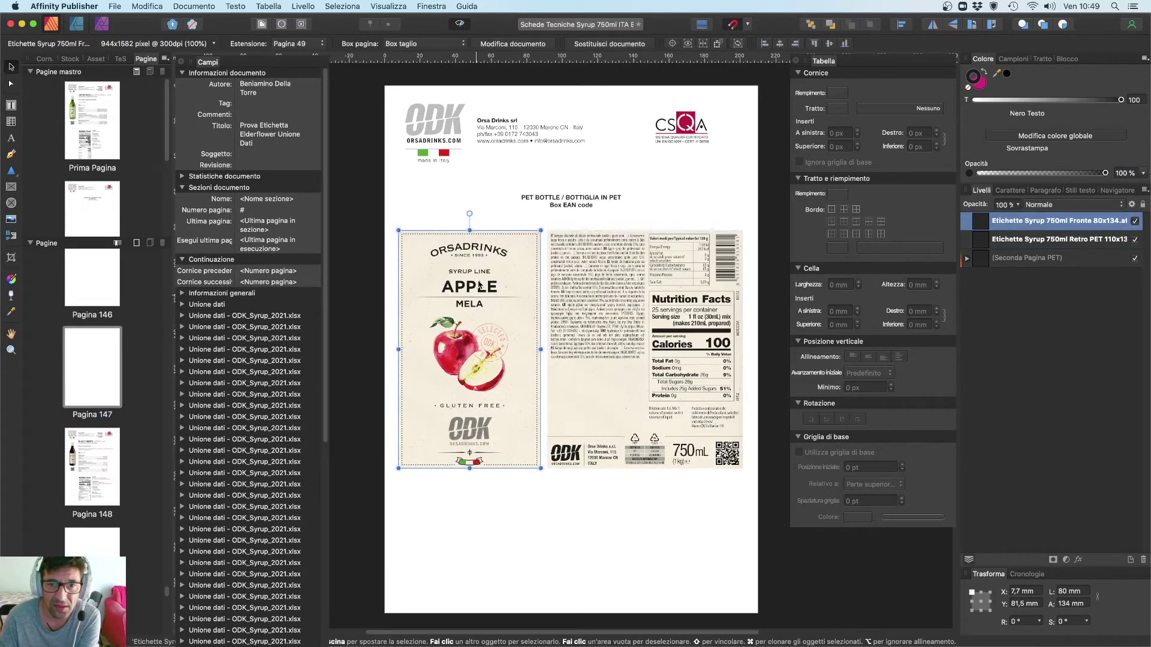
drag(493, 285, 477, 351)
key(cmd+z)
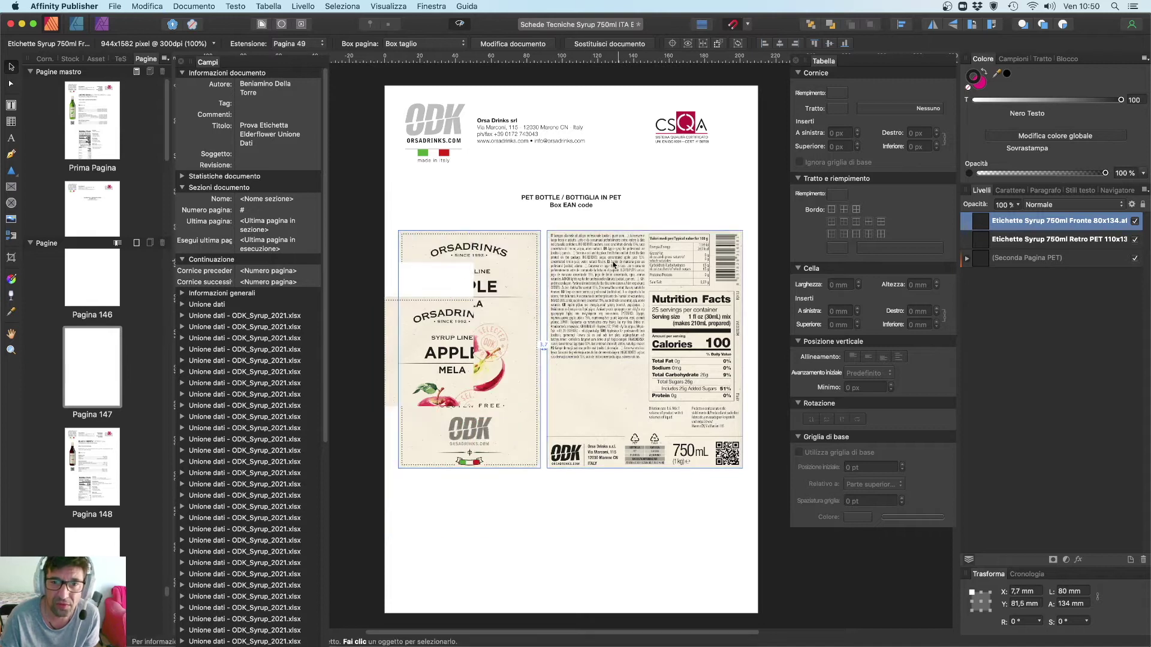
click(601, 321)
drag(602, 320, 595, 393)
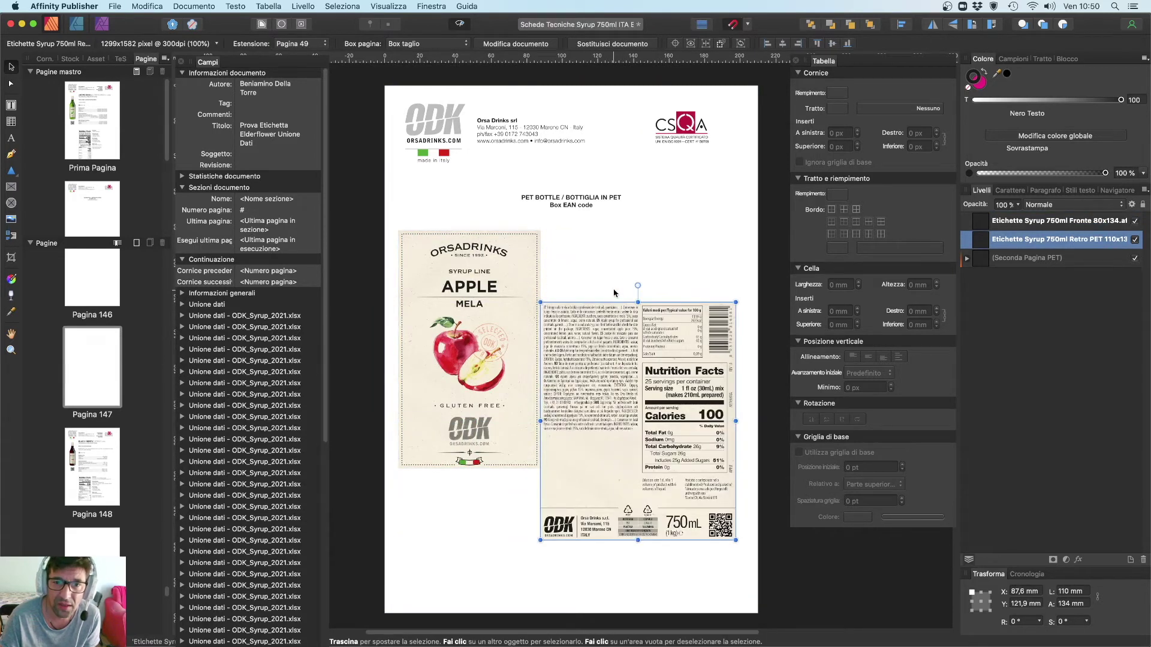
key(super+z)
key(super+z)
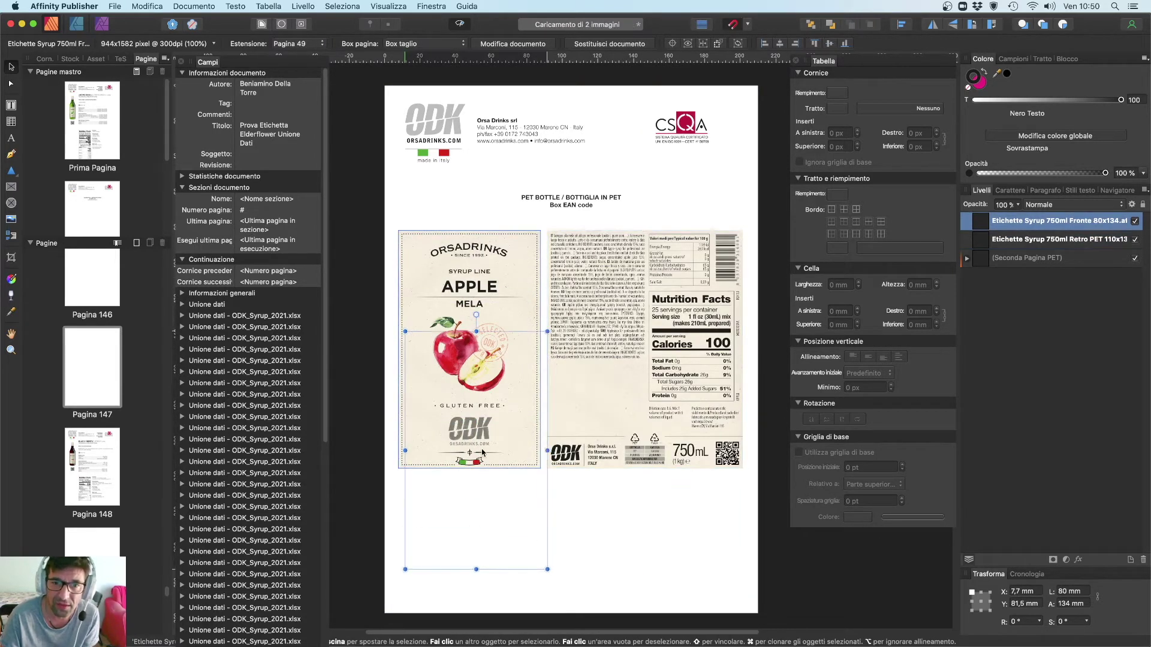
key(super+z)
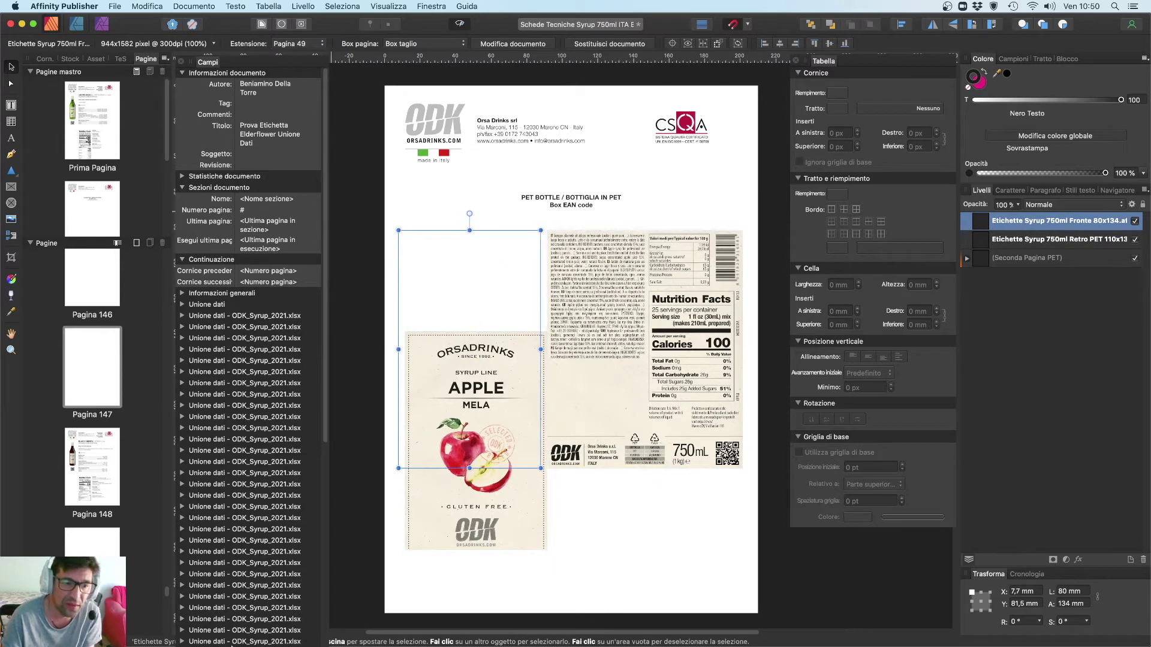
click(142, 644)
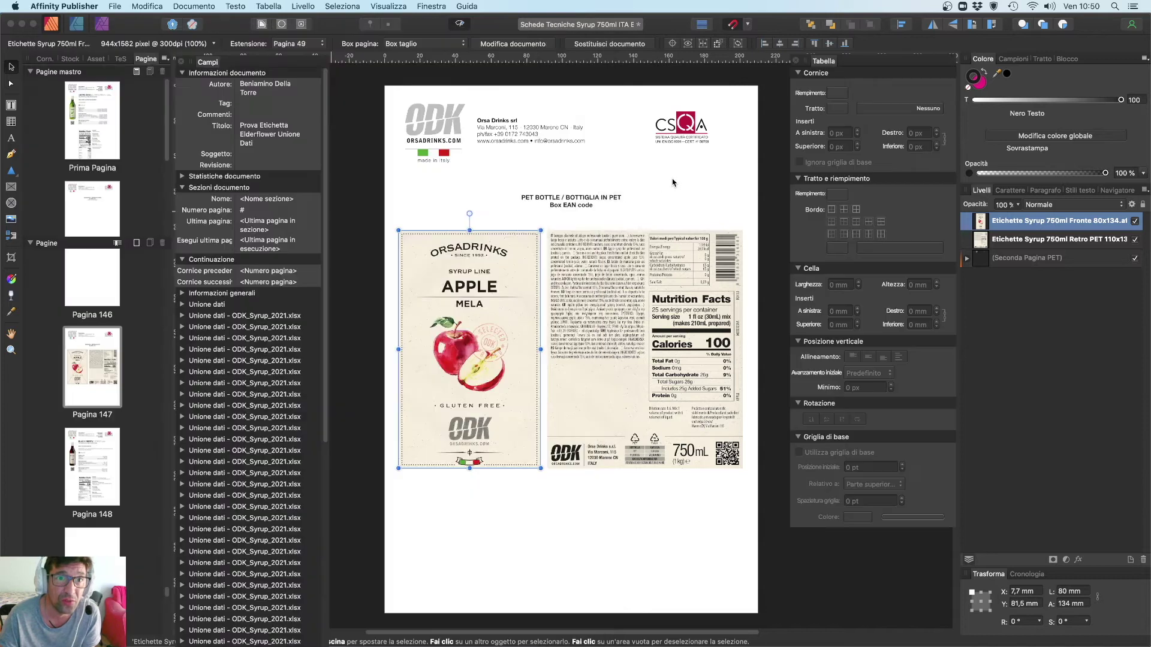
- Open page 138 and select its Blackberry back PET and front labels
click(672, 180)
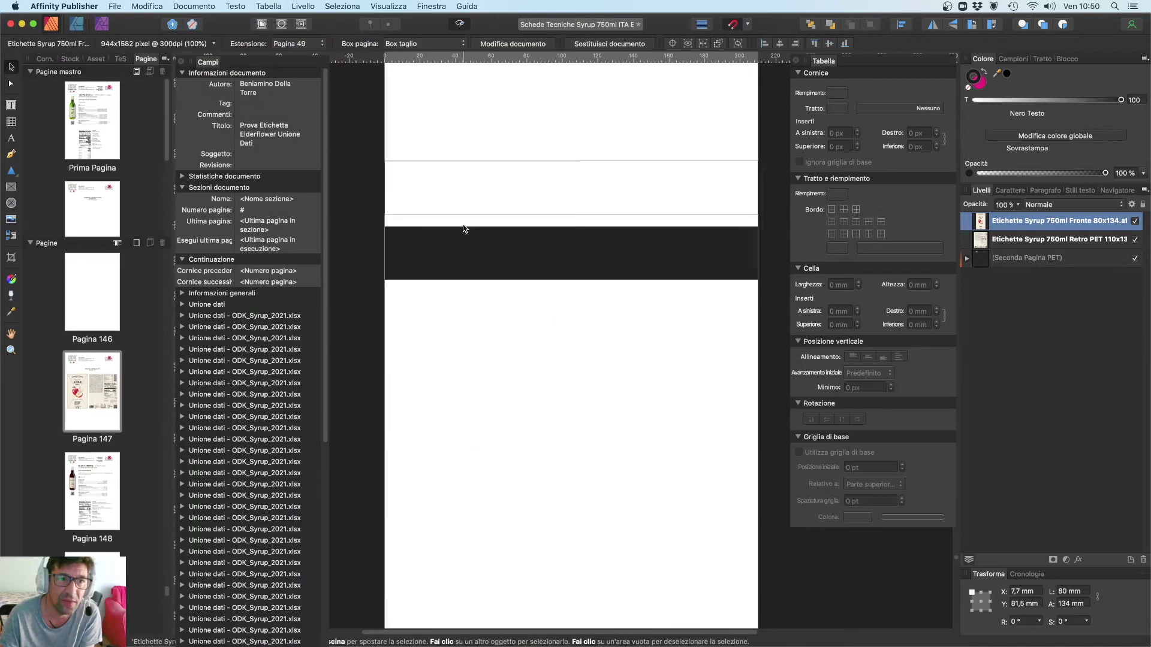
scroll(100, 337, up, 5)
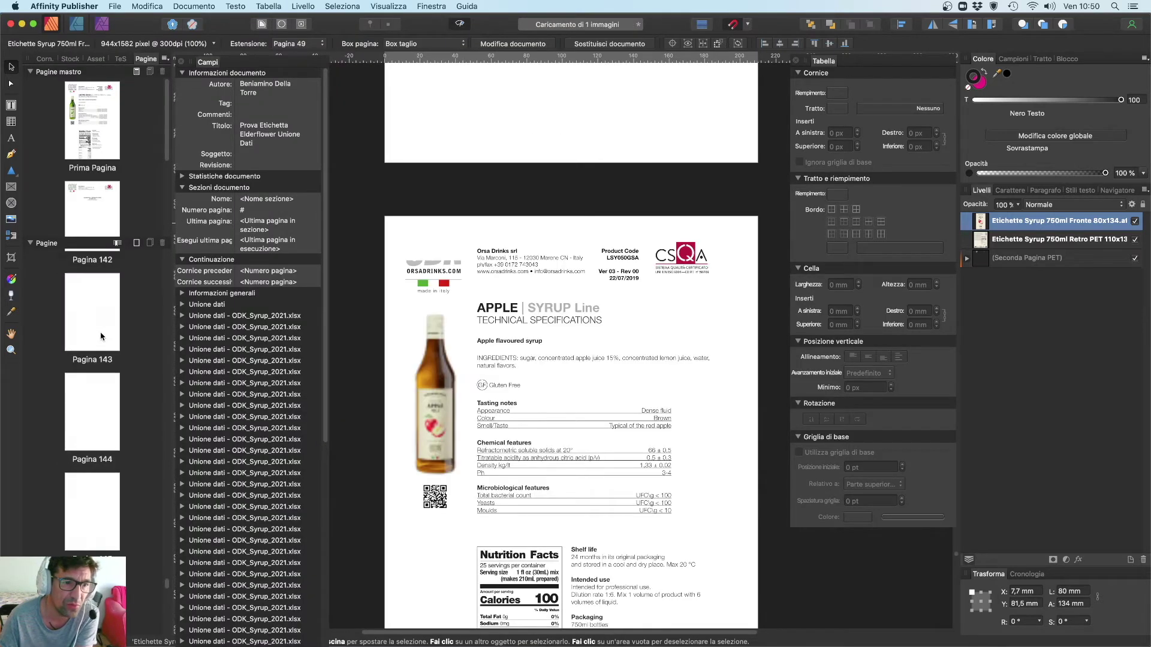
scroll(101, 336, up, 5)
click(100, 337)
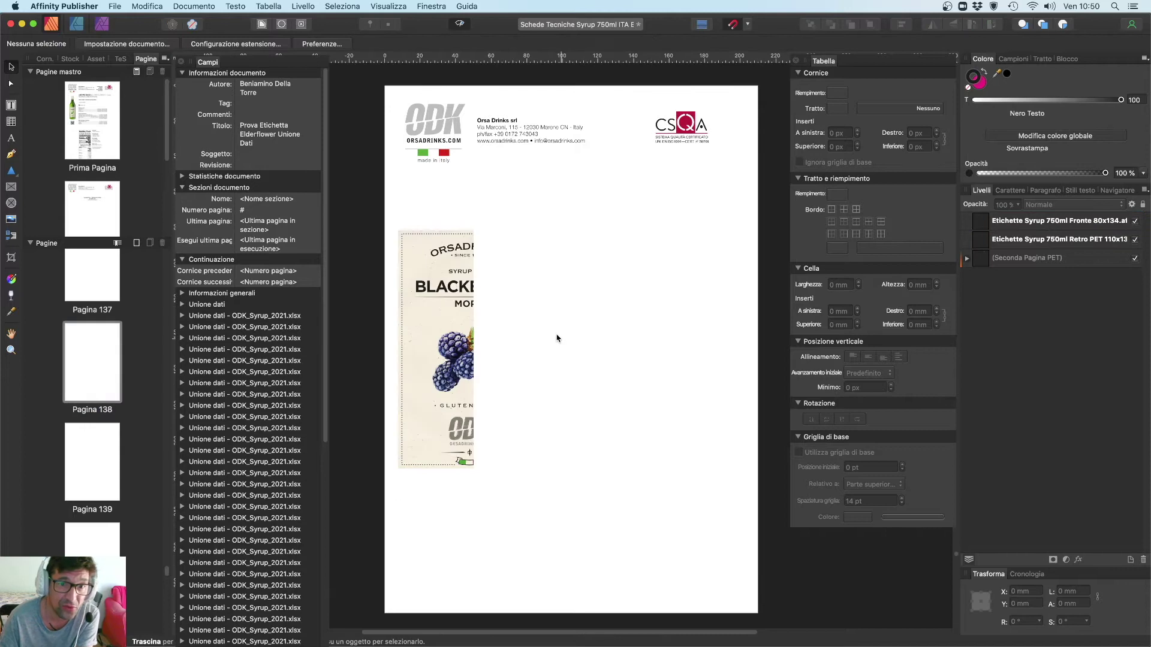
click(651, 313)
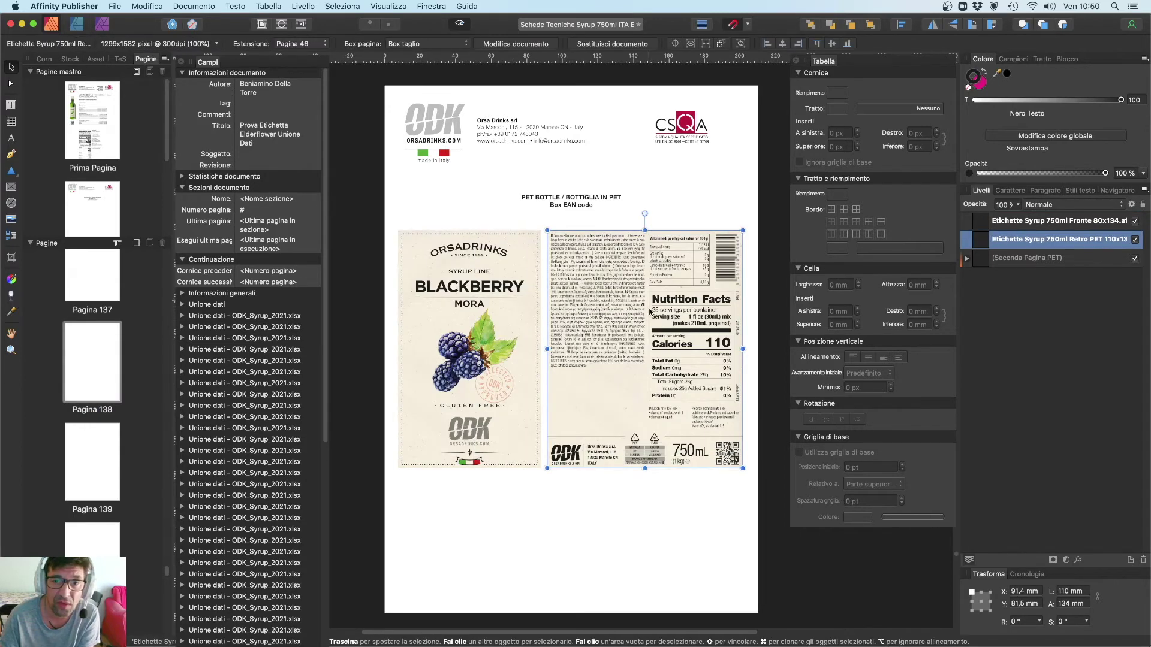
click(472, 345)
- View Watermelon page 130 and Wildberry page 125, then bring up Activity Monitor's memory list
scroll(99, 306, up, 8)
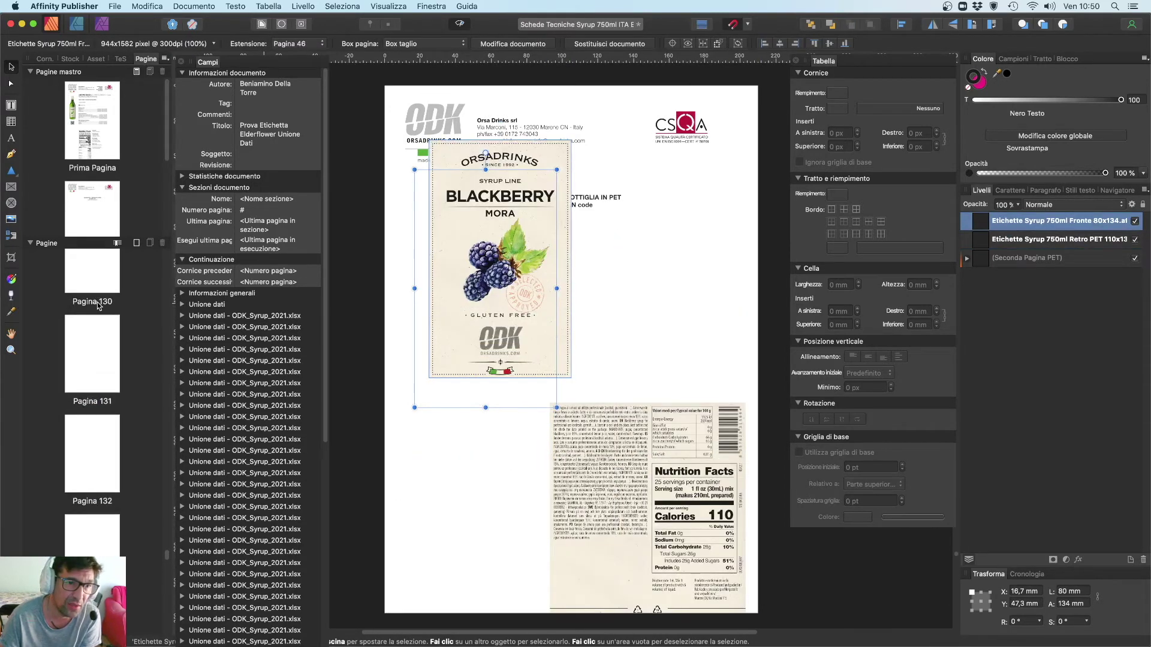
click(99, 306)
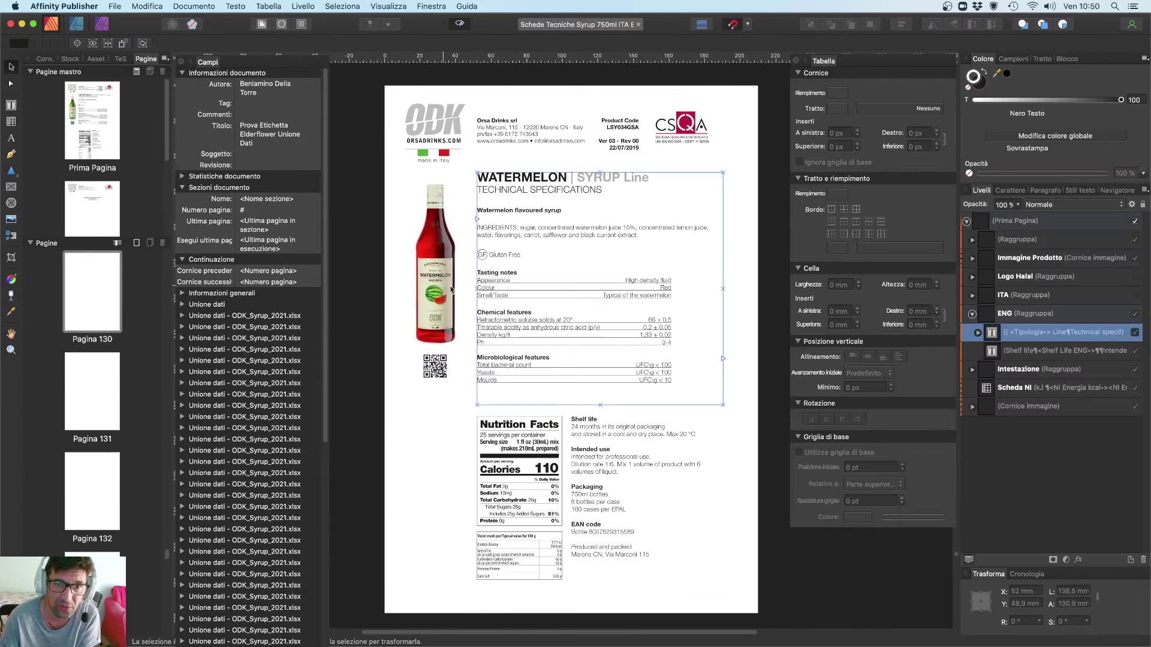
scroll(99, 324, up, 5)
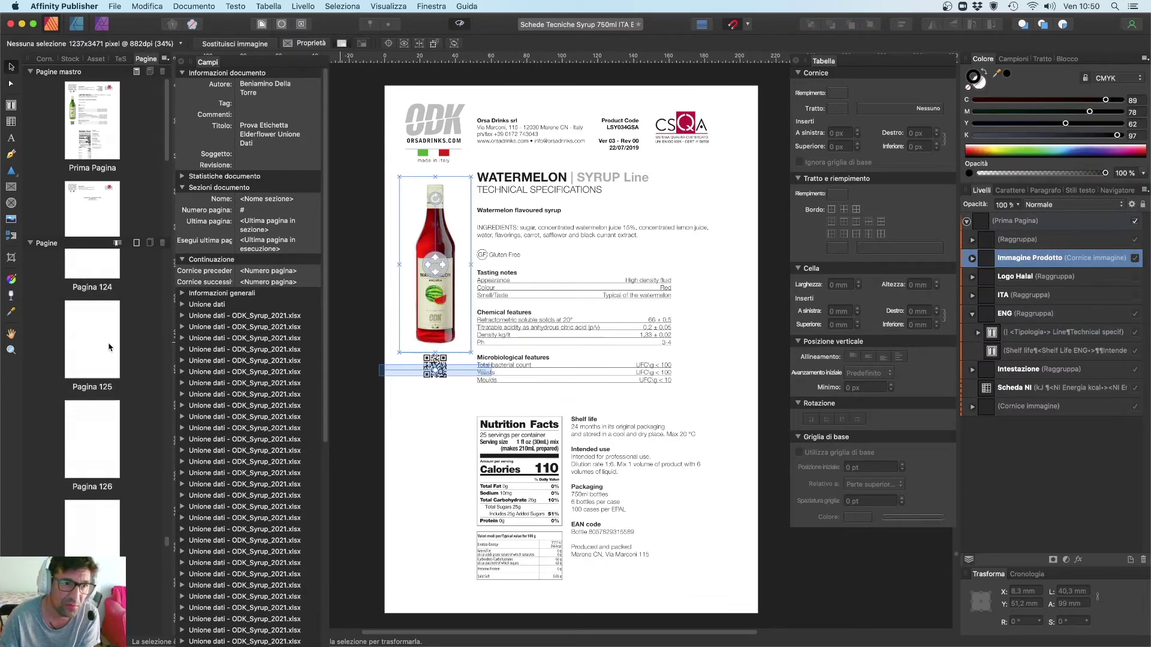
click(99, 324)
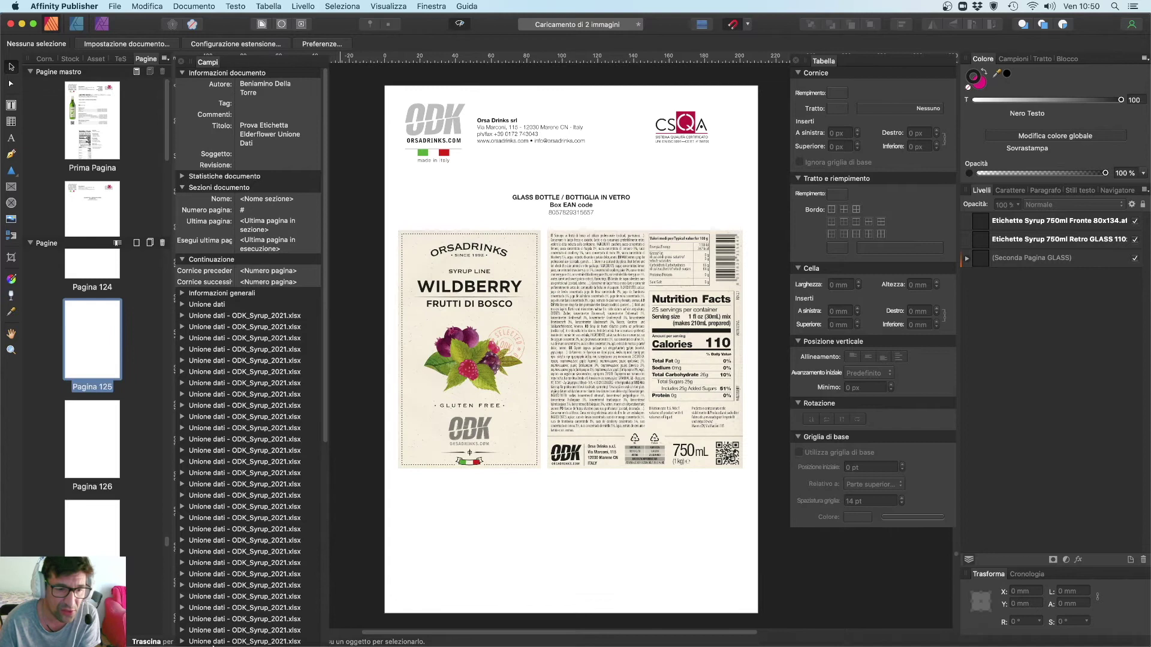
click(143, 623)
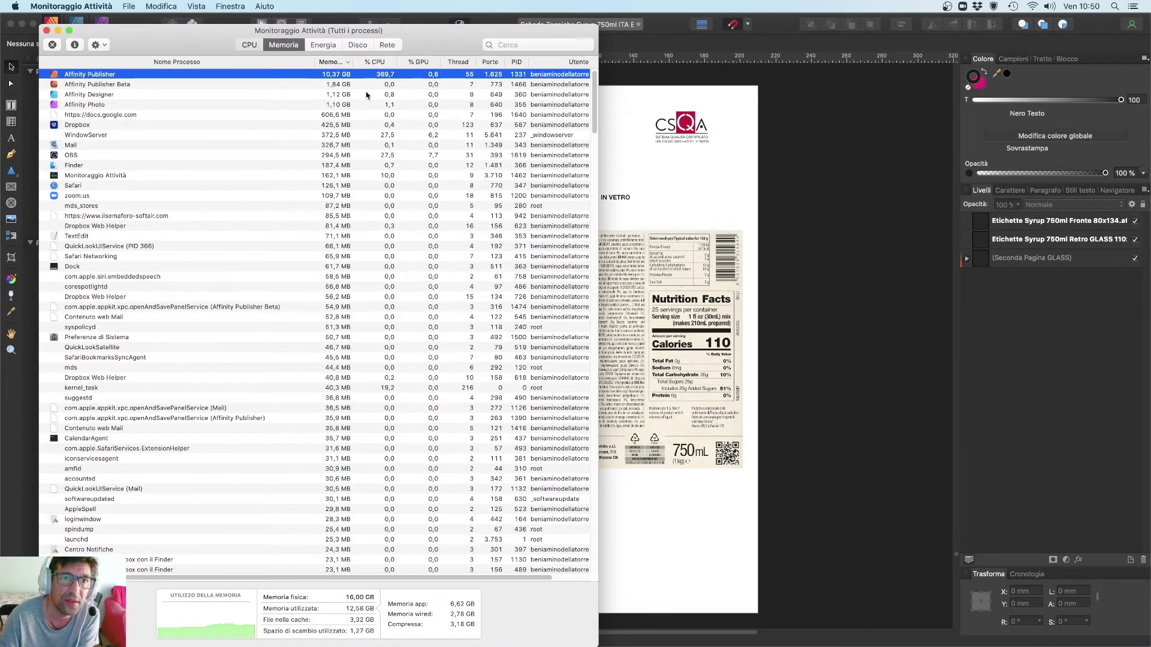
- Compare Affinity Publisher's CPU and memory load (10.68 GB), then return to Wildberry page 125
key(super+1)
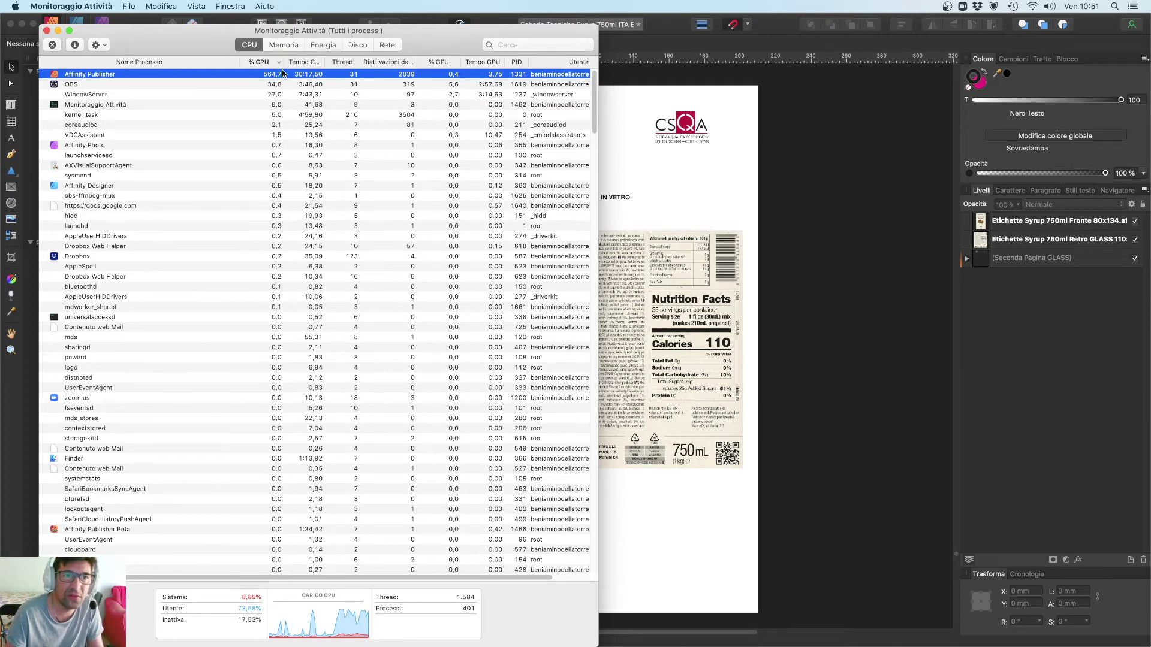
key(super+2)
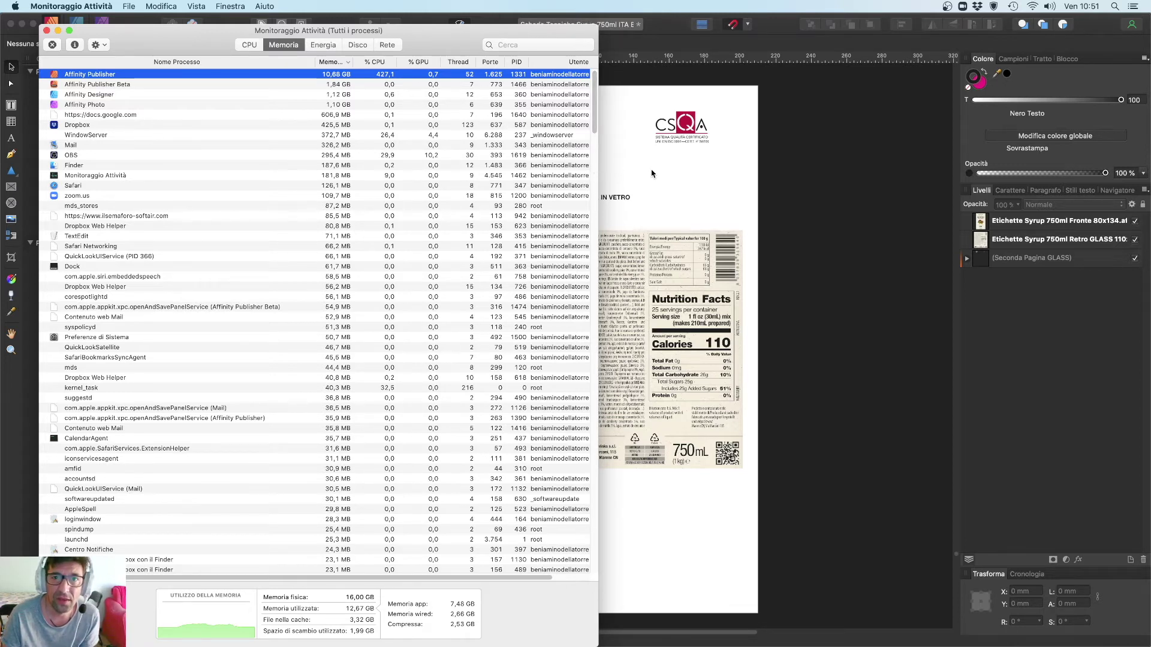
click(674, 25)
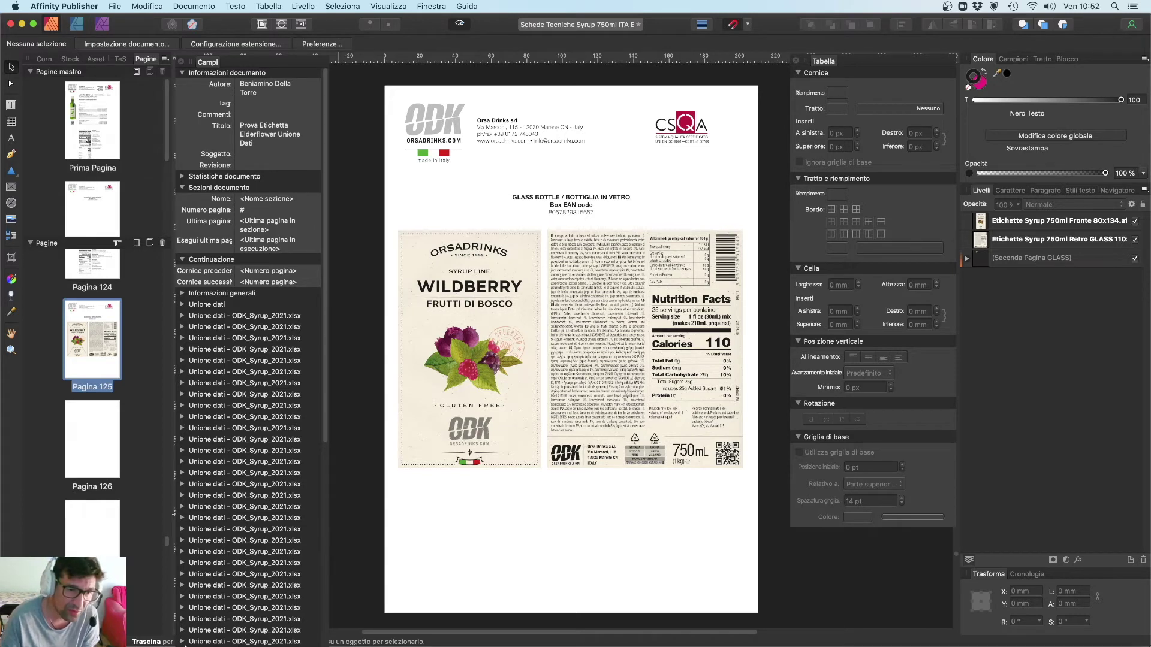
- Check memory in Activity Monitor, then close the merged technical-sheet document choosing Non salvare
mouse_move(137, 644)
click(136, 627)
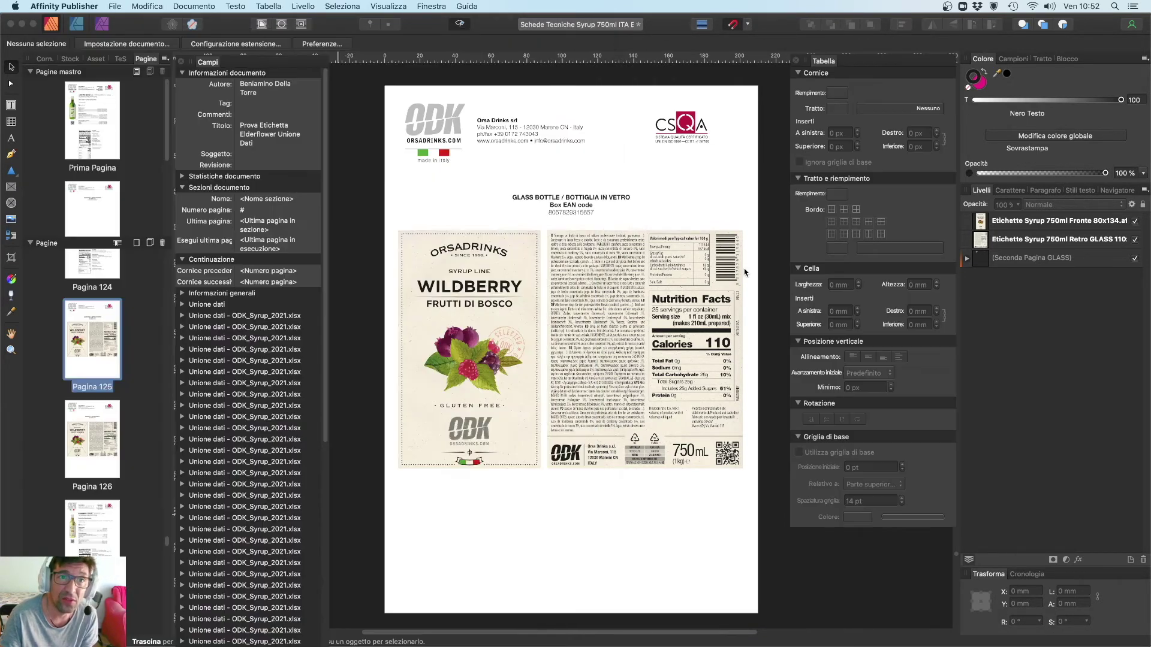
click(746, 271)
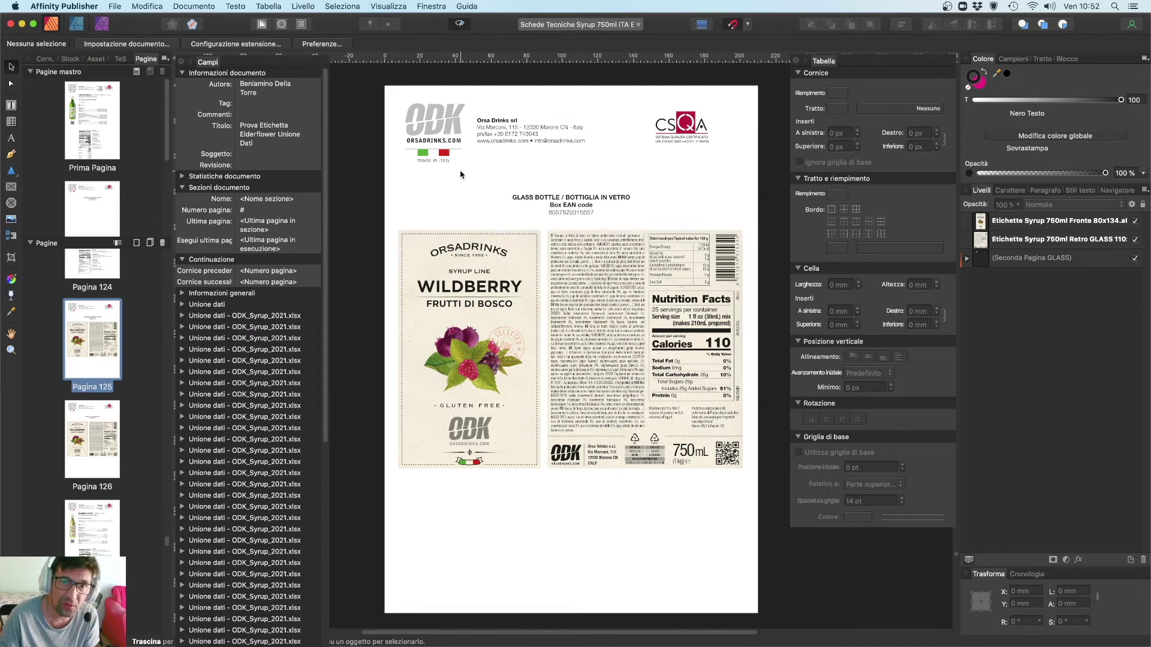
key(super+w)
click(514, 216)
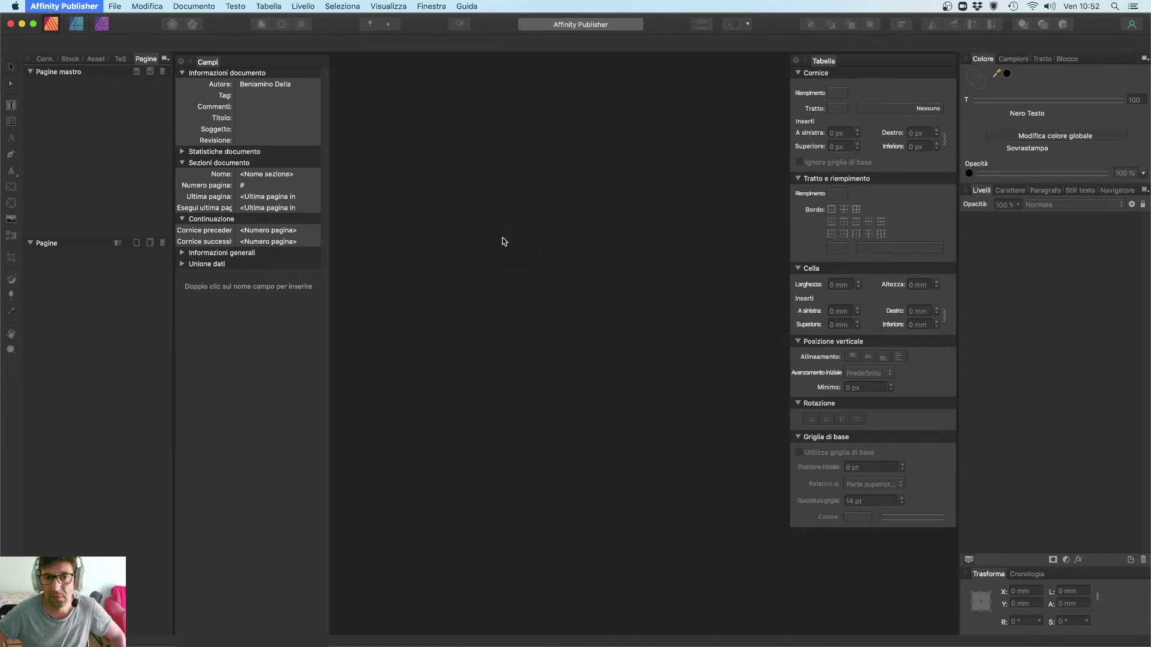
- Review Activity Monitor's CPU list, then bring the launching Publisher Beta 1.9.4 forward
key(super+Tab)
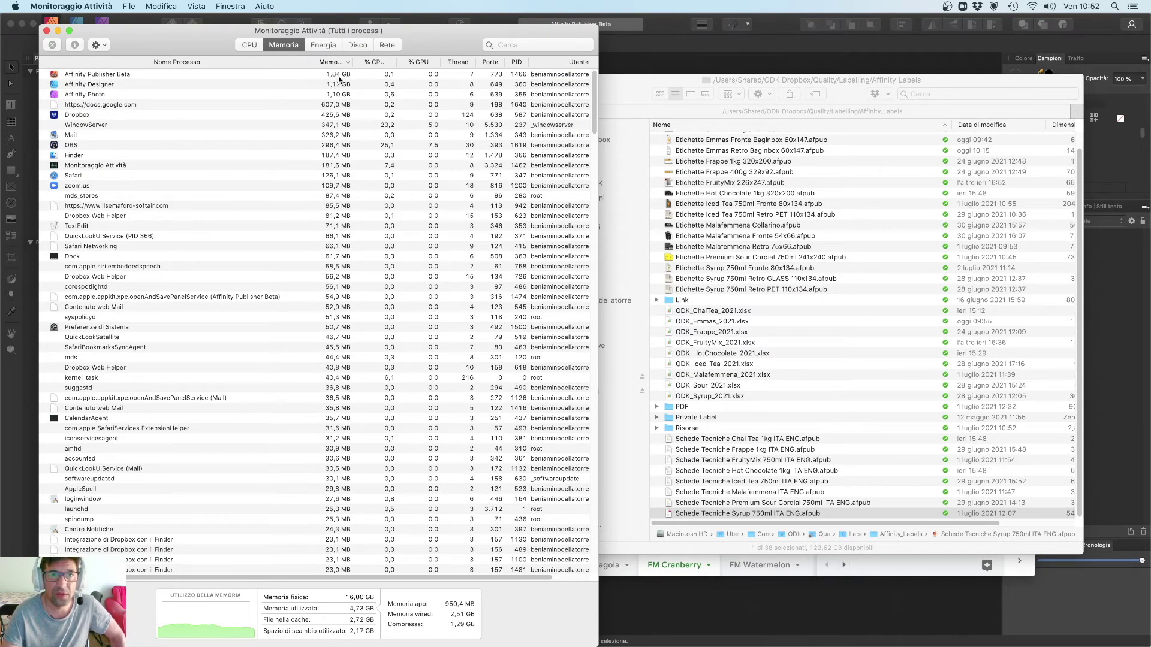
click(247, 45)
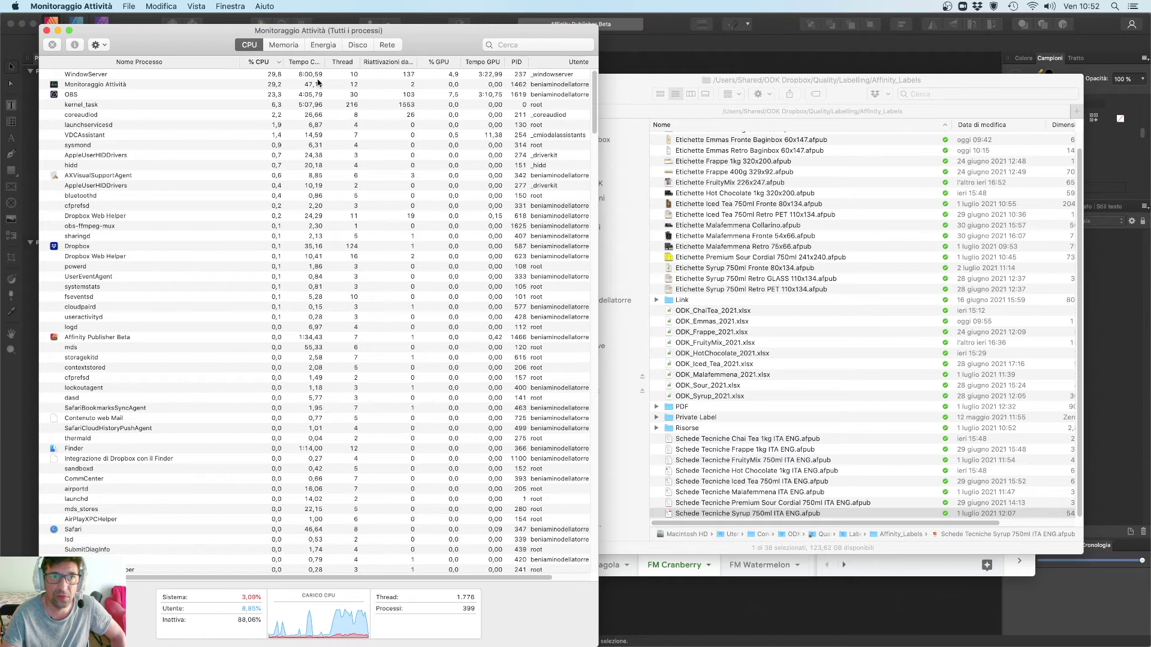
click(805, 602)
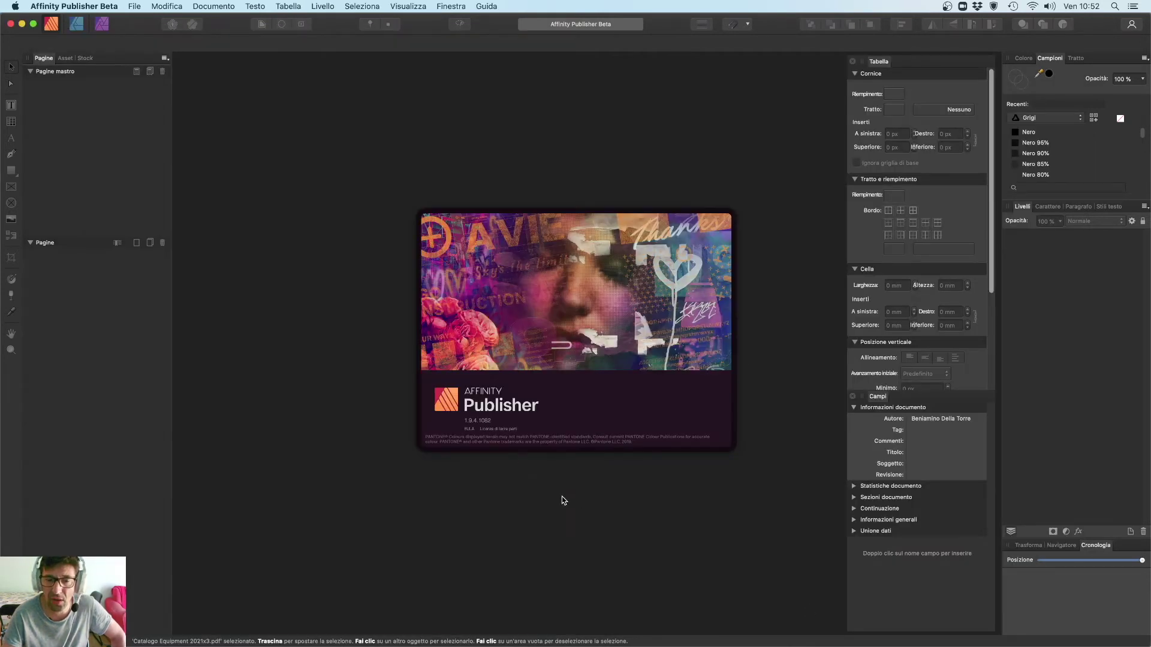
mouse_move(147, 616)
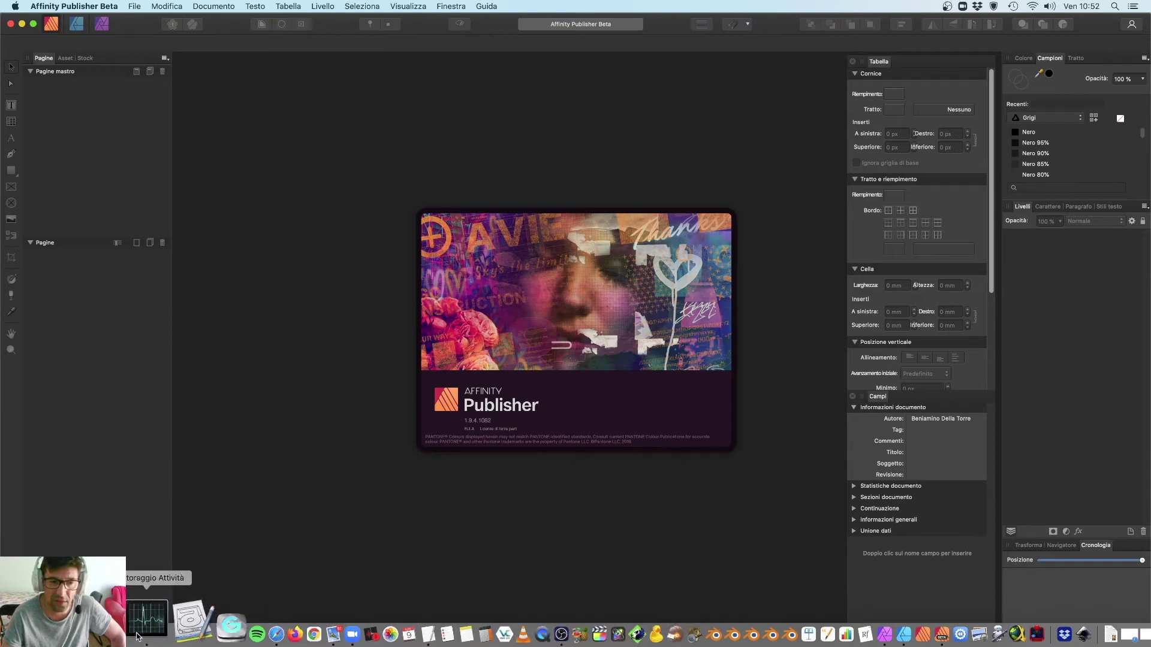
- Drag Schede Tecniche Syrup 750ml ITA ENG.afpub from Finder onto the Publisher Beta canvas
key(ctrl+Up)
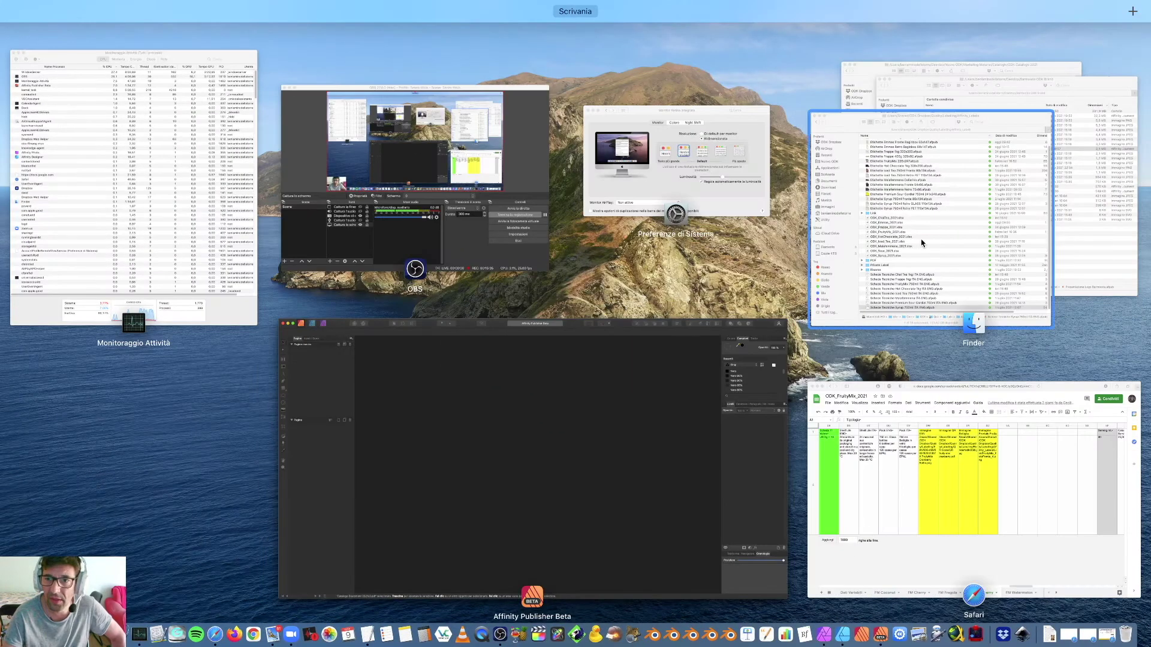
click(921, 243)
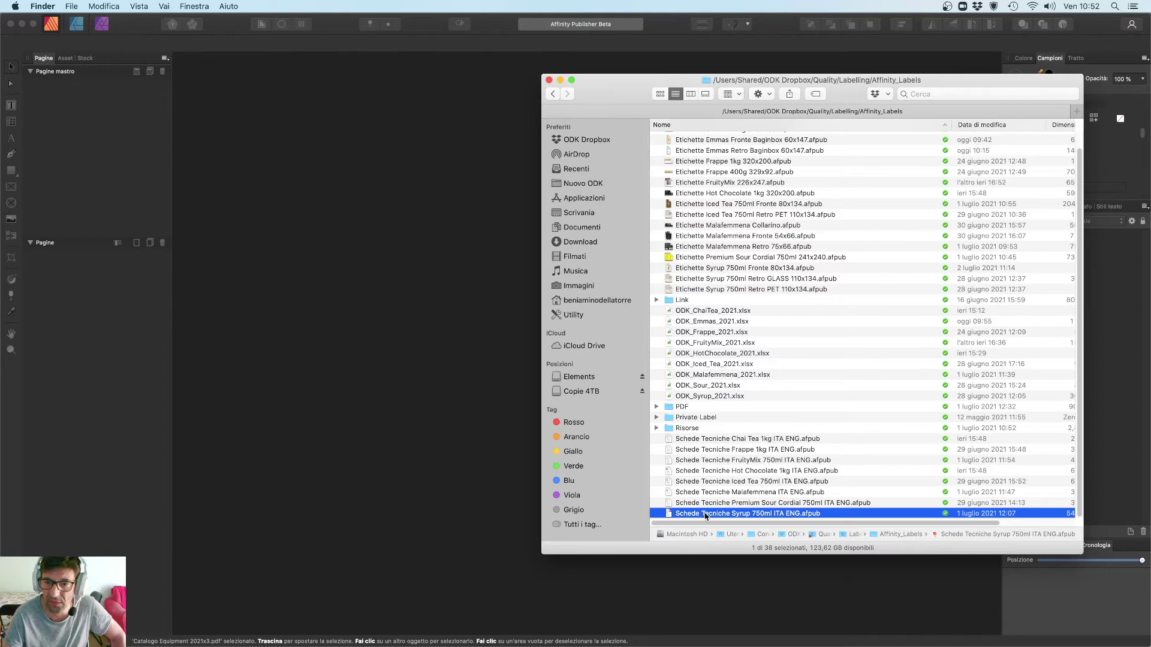
drag(705, 515, 405, 346)
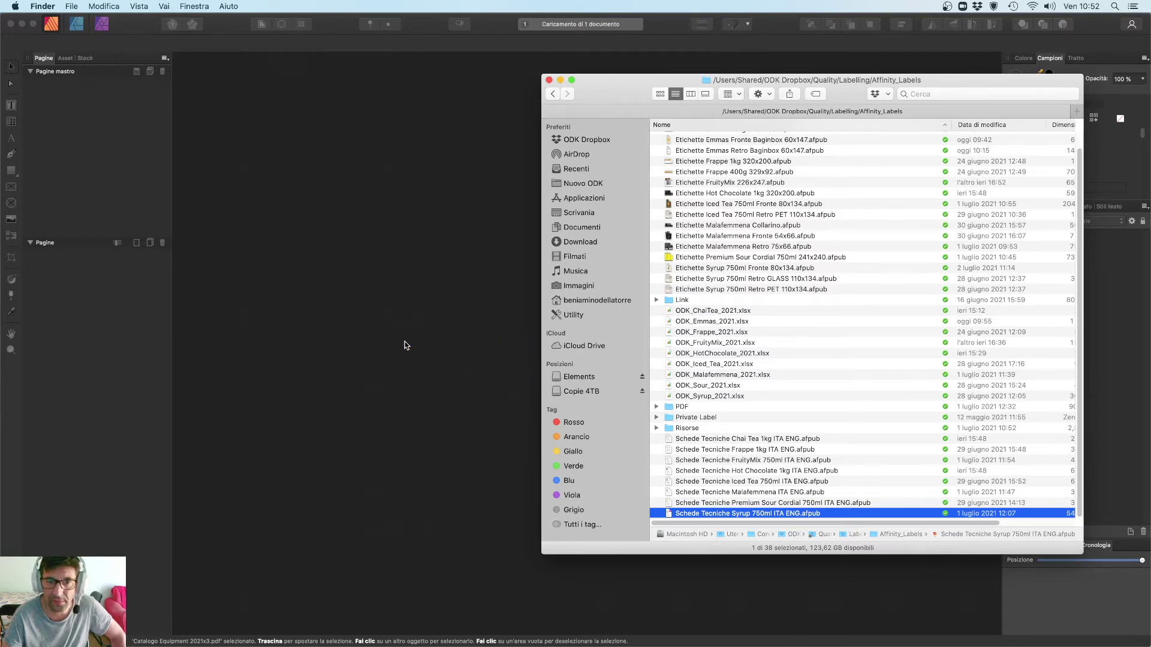
click(412, 368)
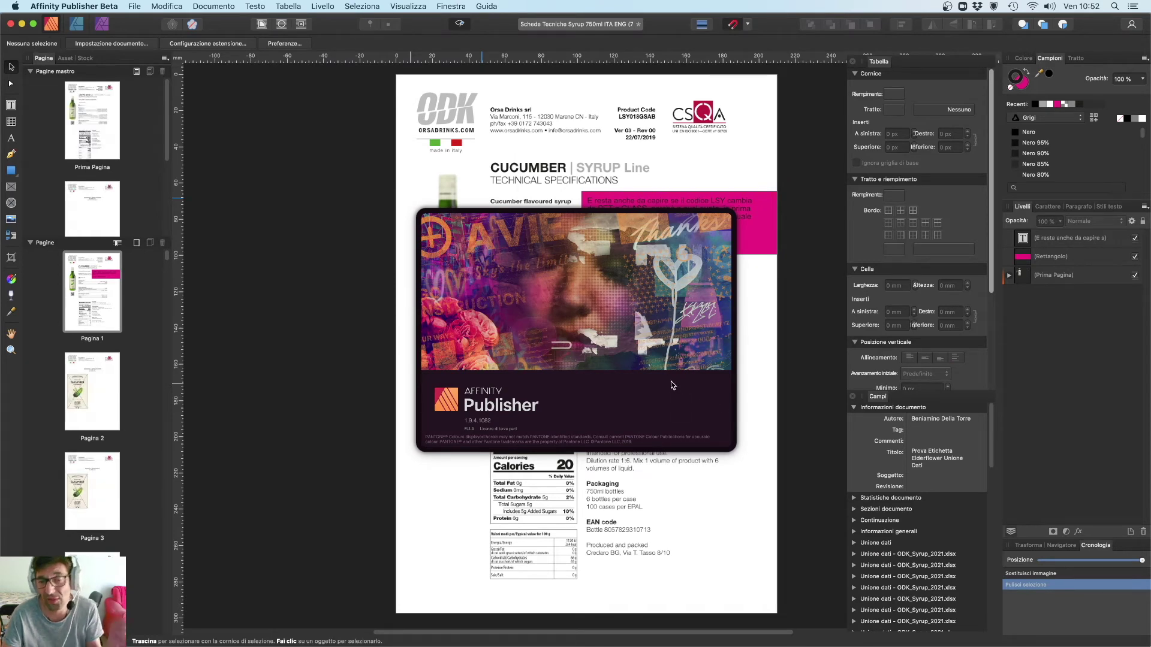
- Dismiss the splash and check page 2's Cucumber labels, undoing a trial back-label move
click(643, 392)
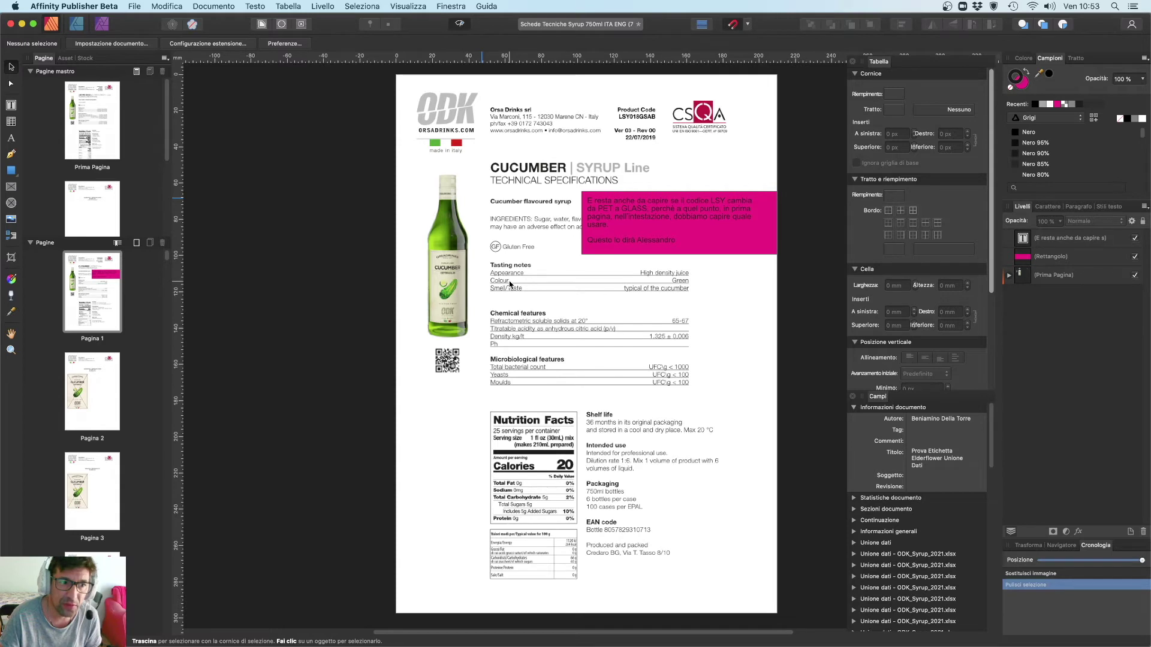
click(78, 397)
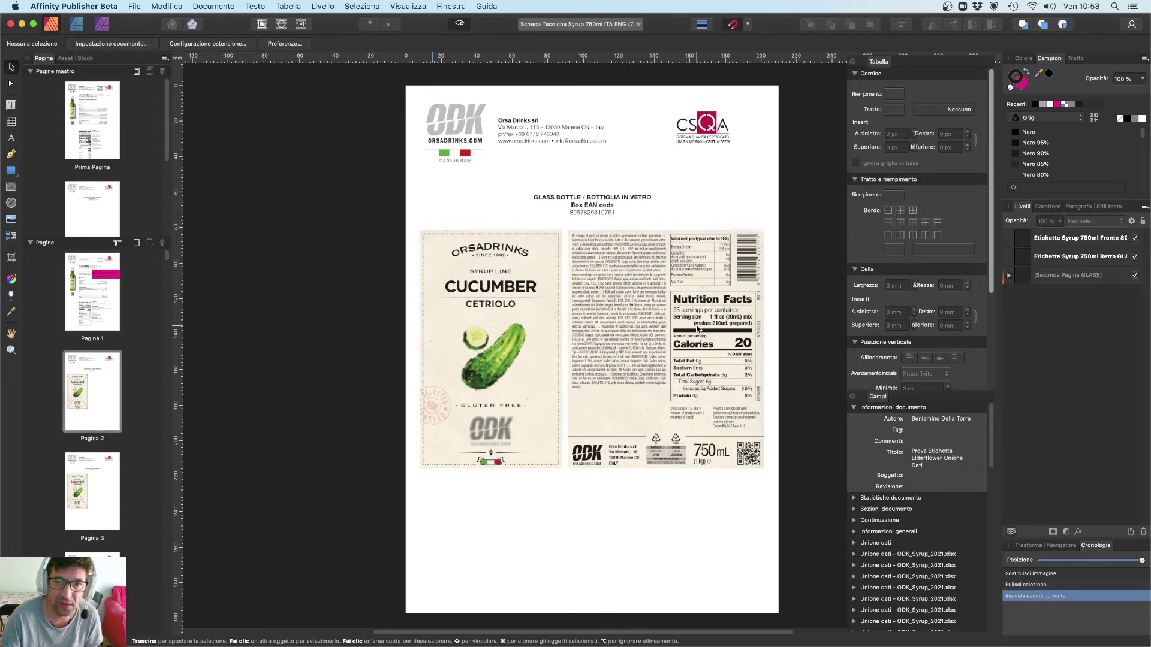
click(496, 364)
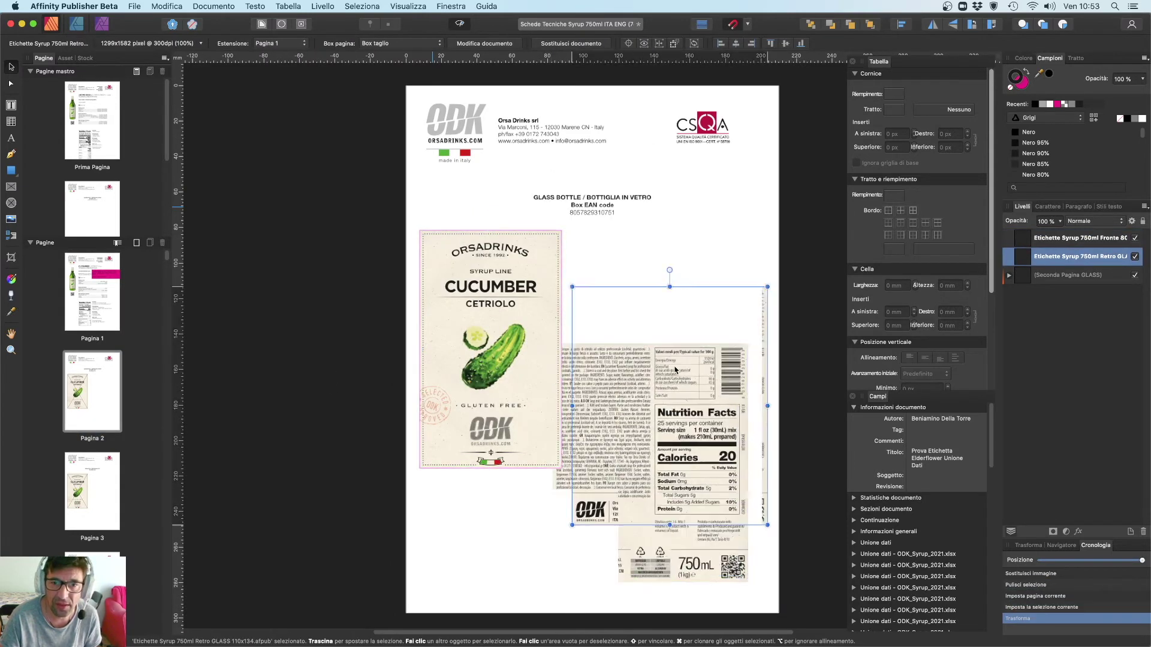
drag(659, 325, 570, 387)
key(super+z)
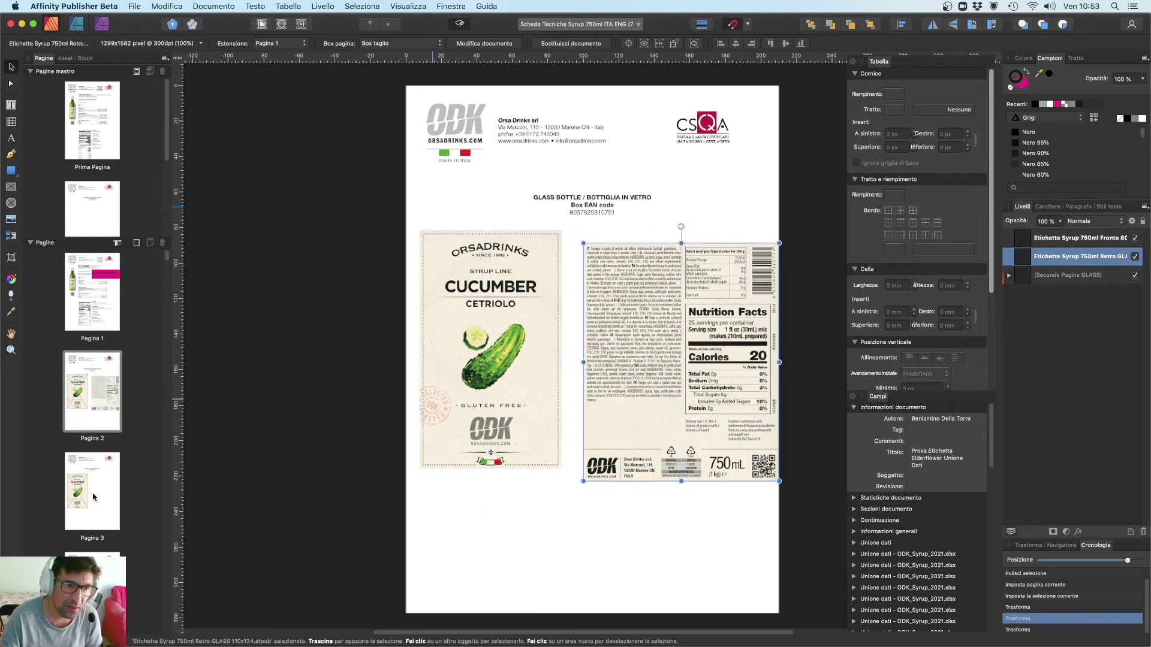
- Check page 9's Green Mint labels, undoing a back-label nudge, then bring up Activity Monitor
scroll(117, 481, down, 5)
scroll(117, 481, down, 5)
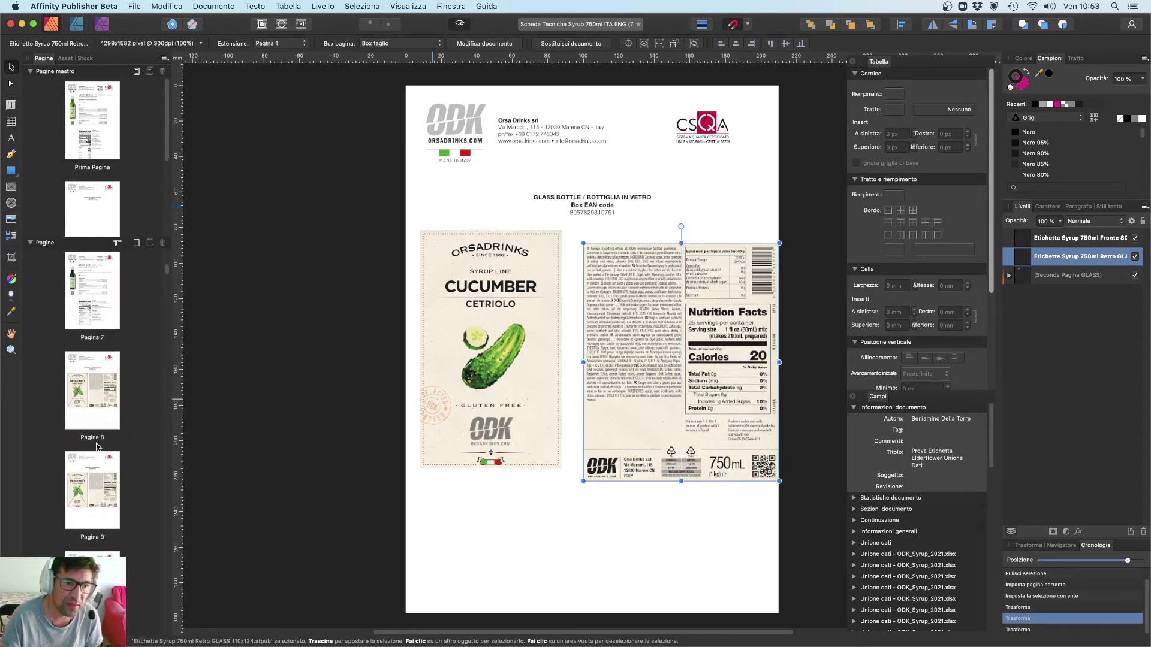
click(101, 479)
mouse_move(646, 344)
mouse_down()
mouse_move(635, 463)
mouse_move(683, 333)
mouse_up()
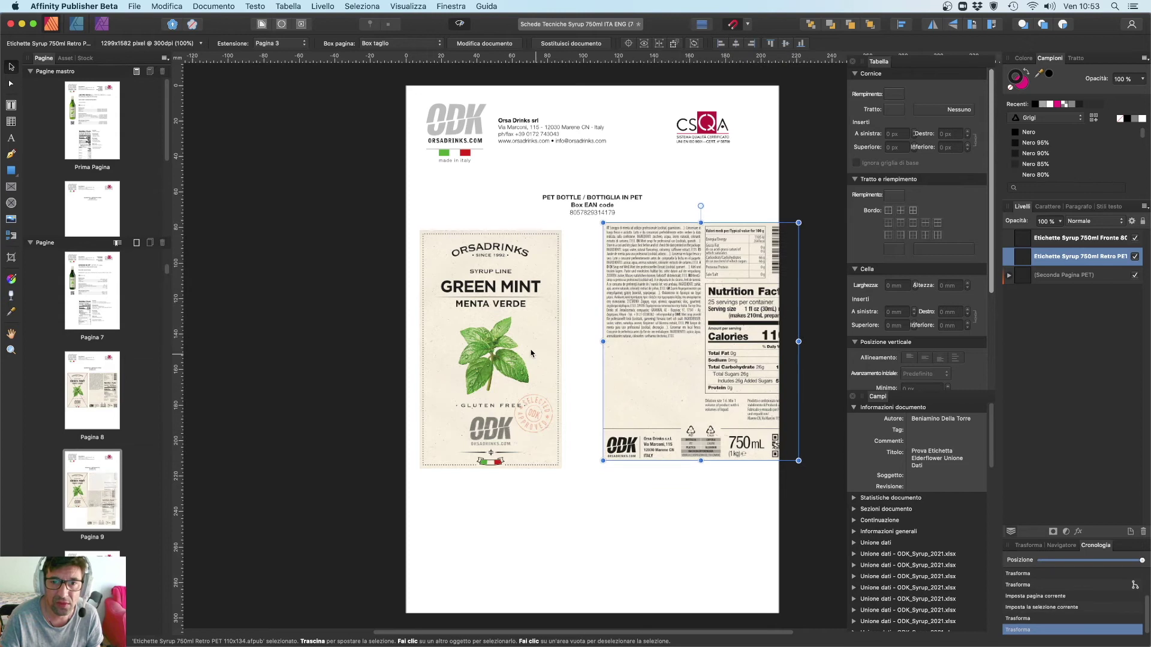
key(super+z)
key(super+z)
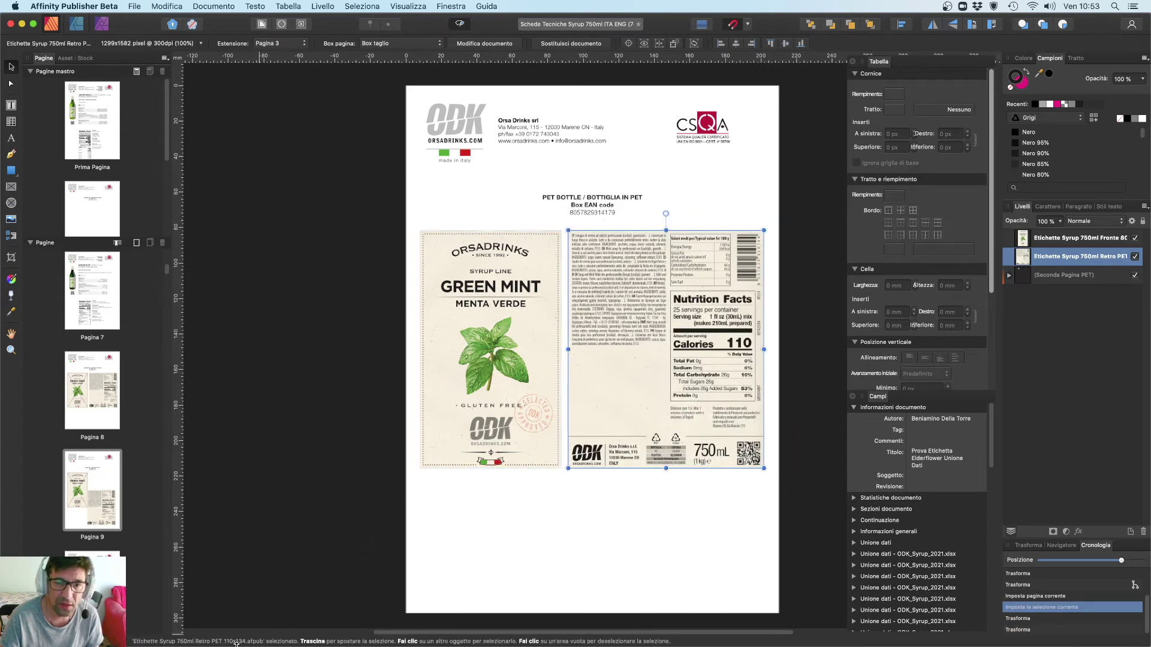
click(165, 629)
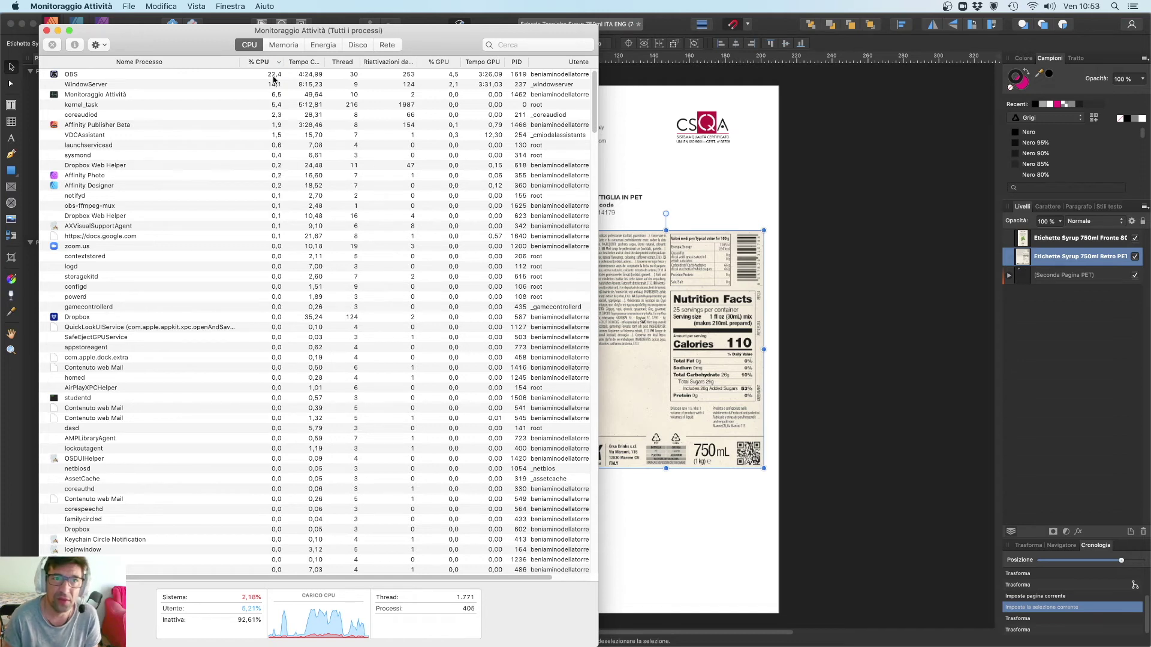
- Sort Activity Monitor by memory, showing Publisher Beta at 5.35 GB
click(283, 45)
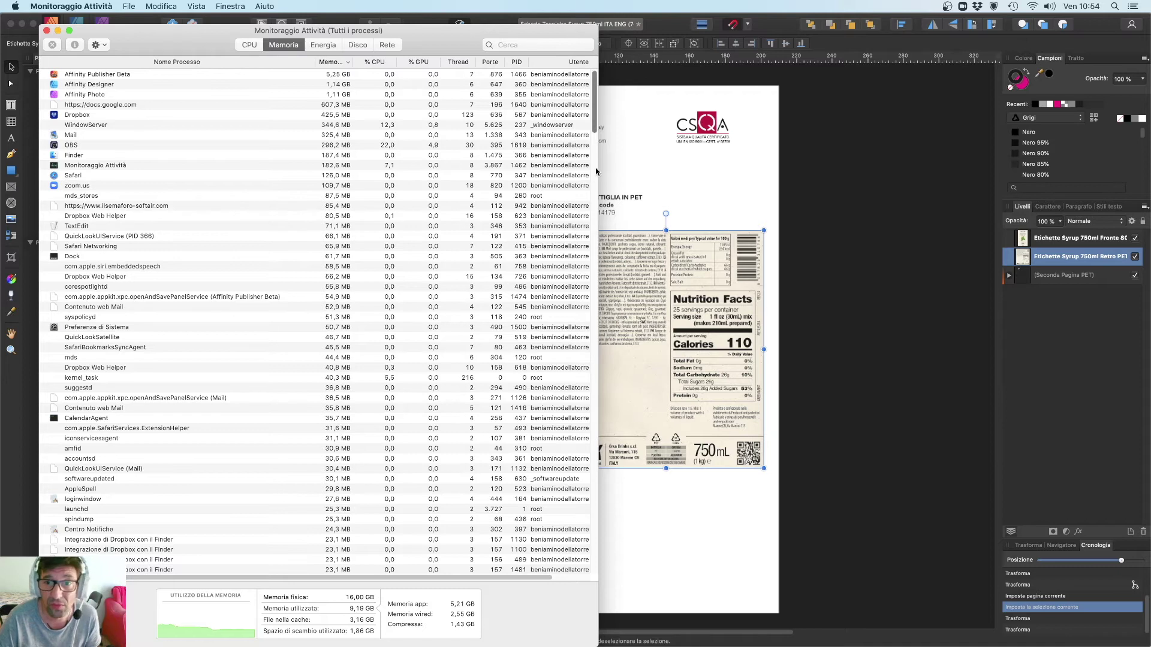
- Scroll past the Violet and Chocolate pages down to page 16, the Maple technical sheet
click(629, 183)
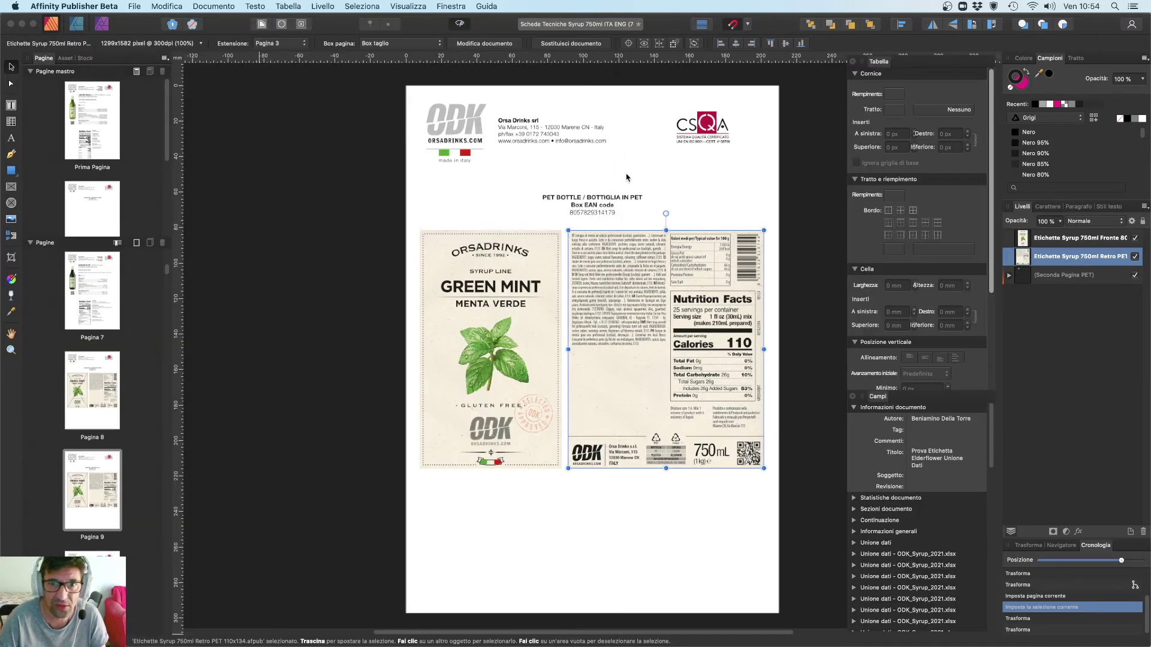
scroll(576, 299, down, 5)
scroll(521, 408, down, 5)
scroll(521, 408, down, 3)
scroll(524, 401, down, 5)
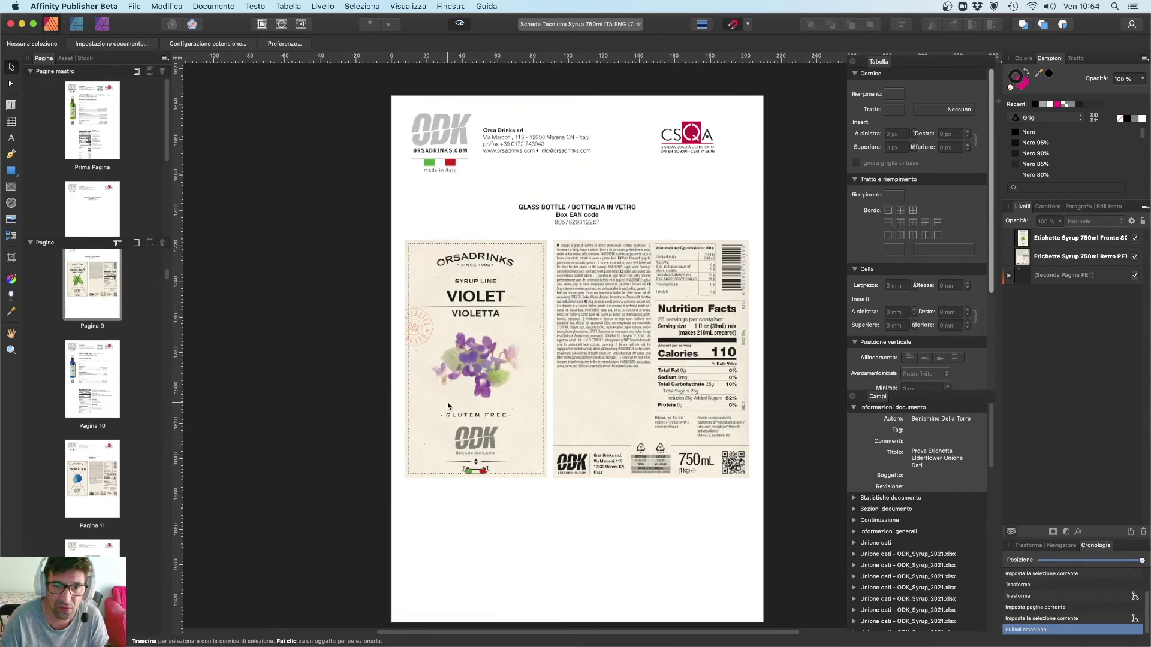
scroll(533, 393, down, 4)
scroll(538, 454, down, 5)
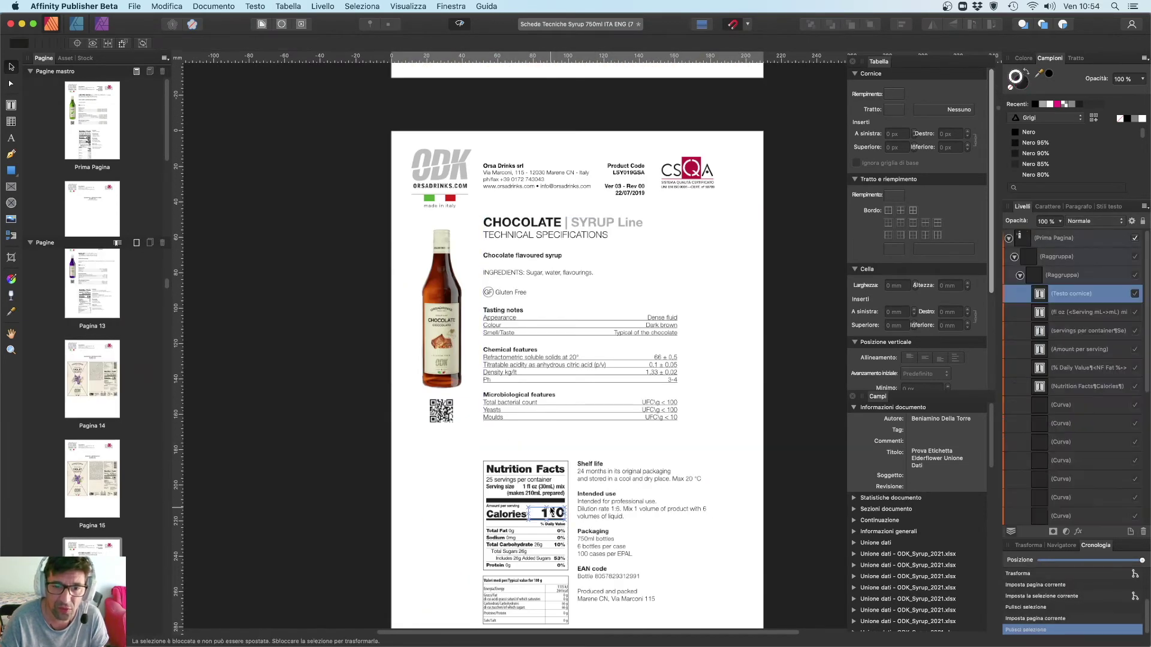
scroll(593, 413, down, 5)
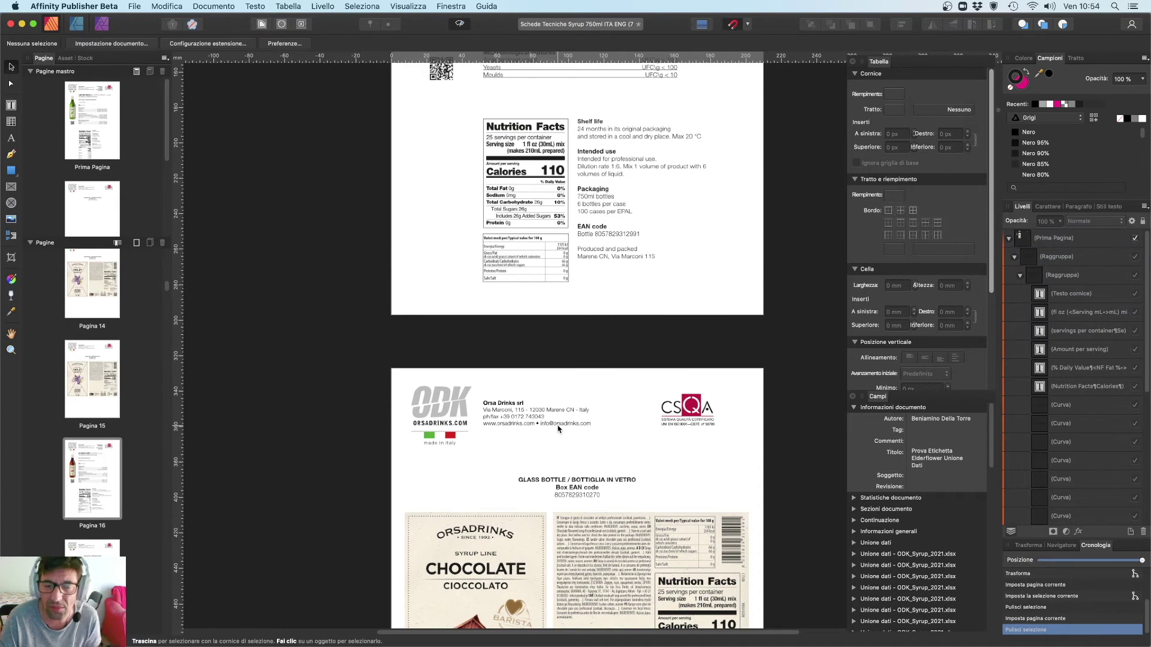
scroll(555, 427, down, 5)
scroll(550, 426, down, 5)
scroll(550, 423, down, 5)
scroll(543, 425, up, 5)
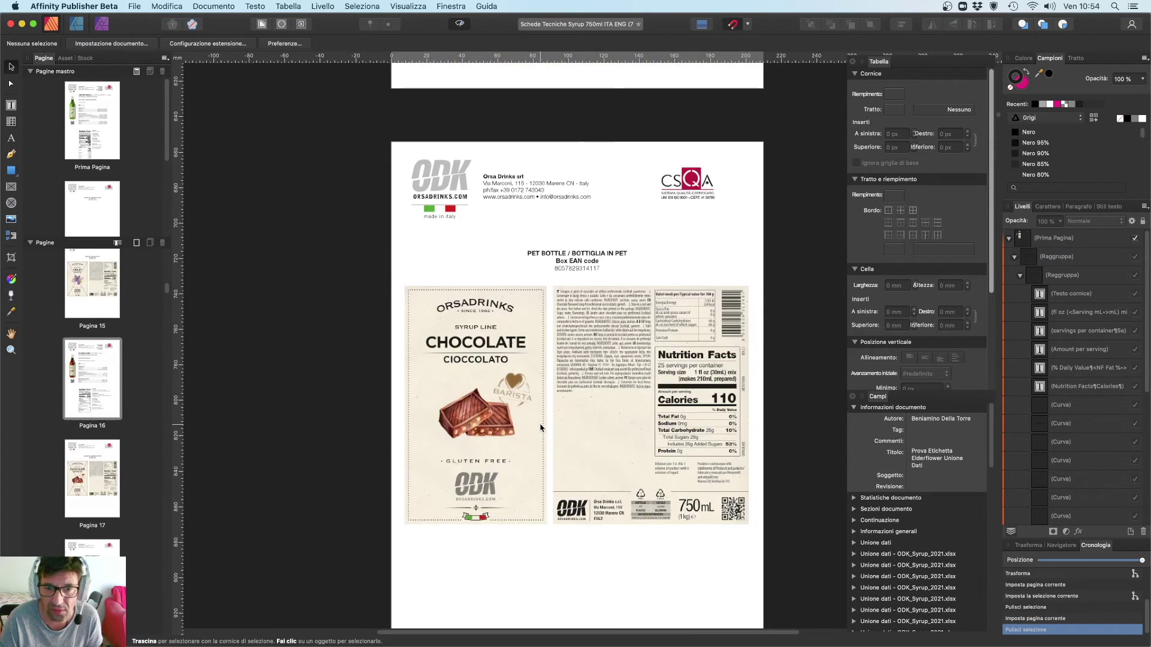
scroll(537, 427, down, 5)
scroll(535, 426, down, 5)
scroll(527, 419, down, 5)
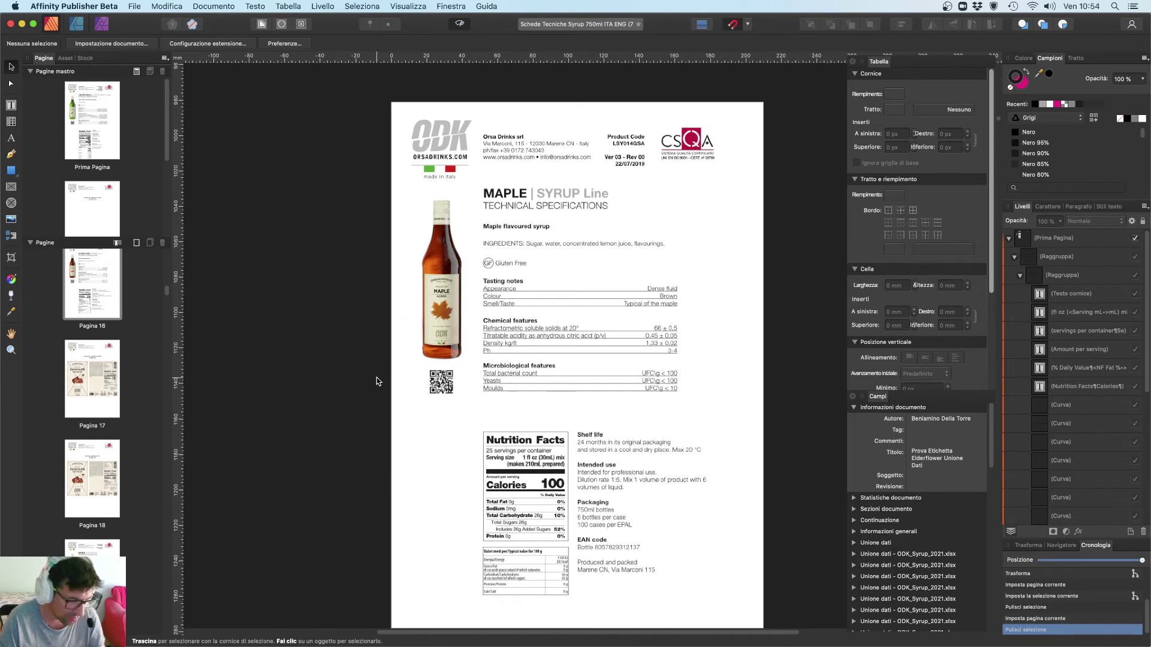
key(super+alt+shift+s)
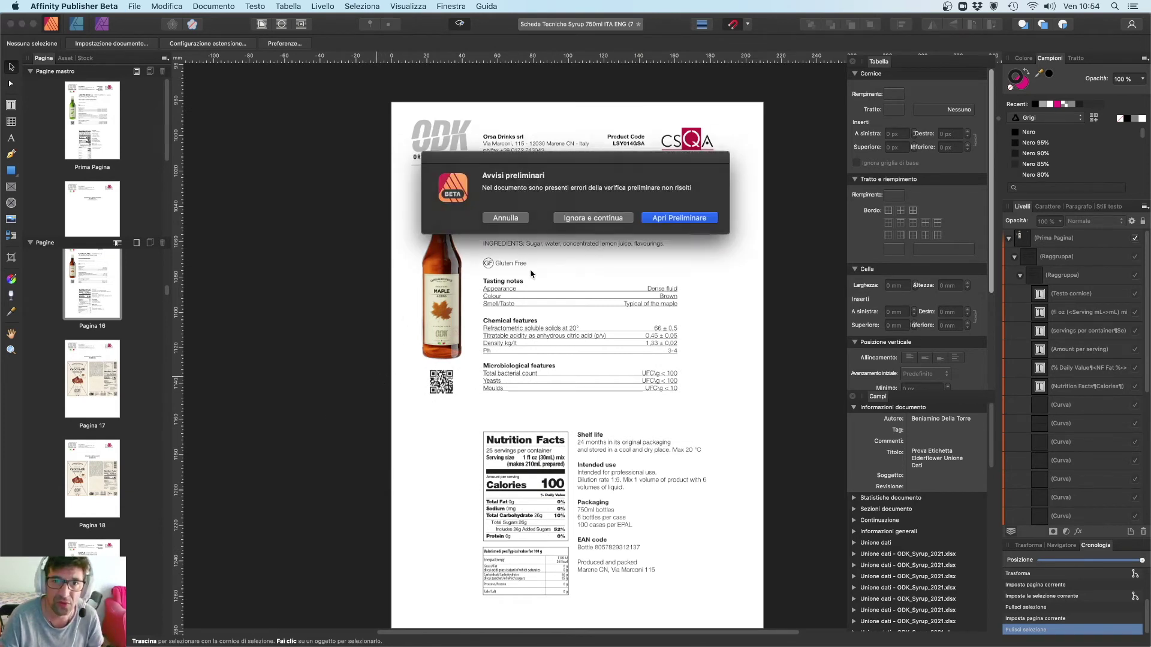
click(607, 218)
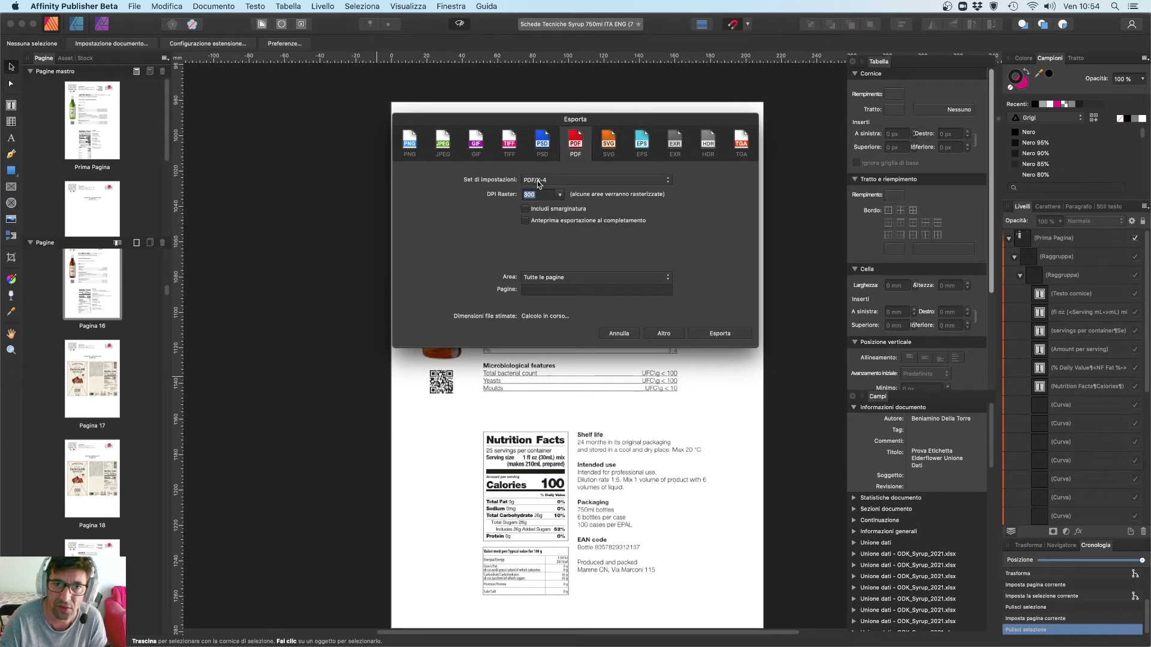
click(718, 334)
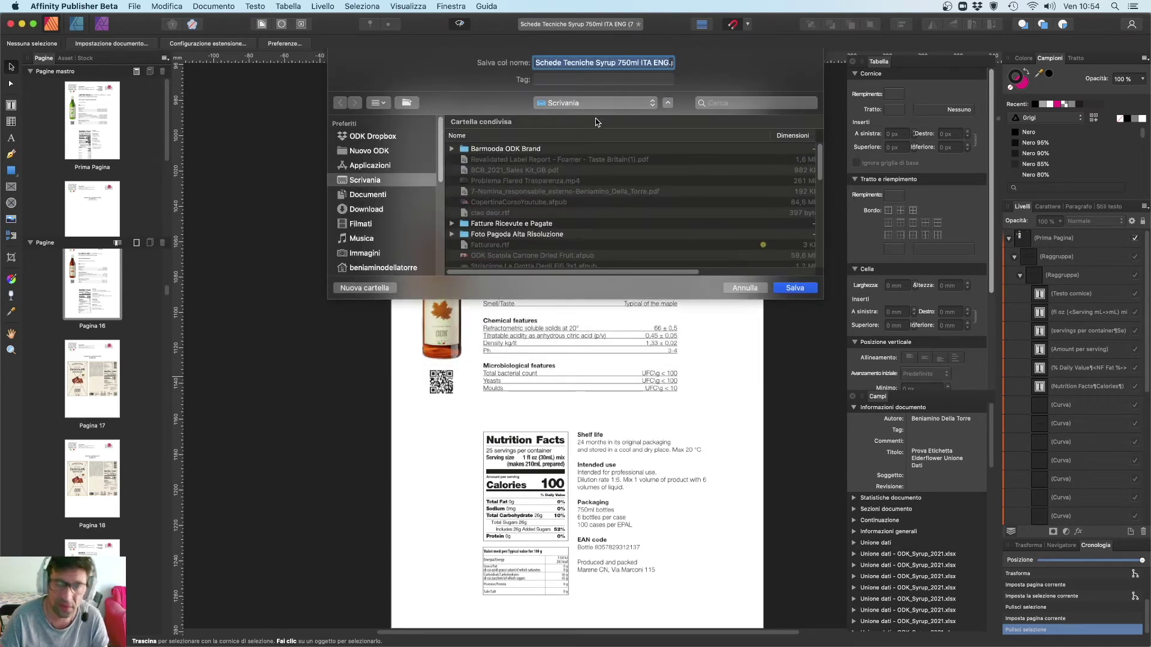
text(Maple)
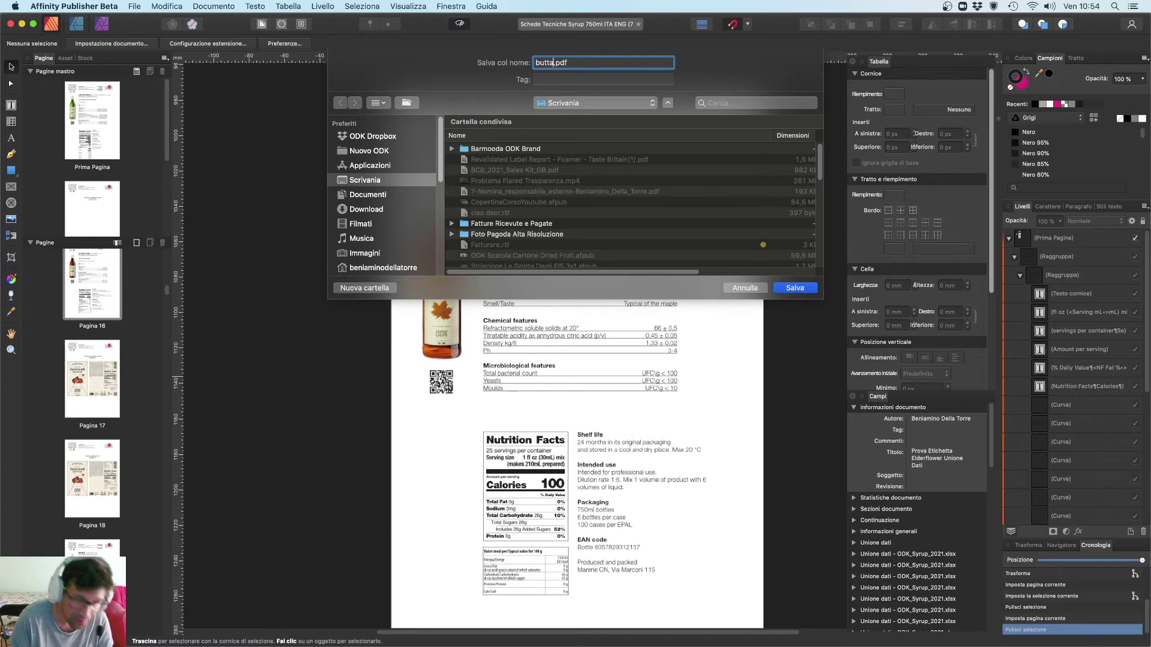
key(Return)
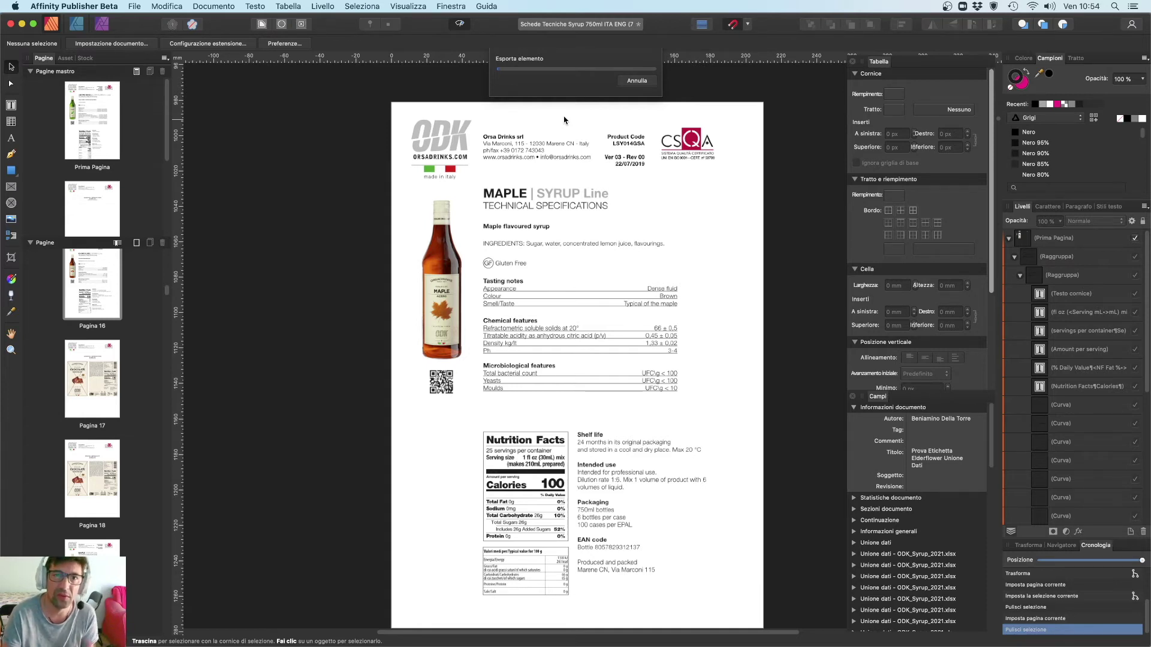
click(638, 81)
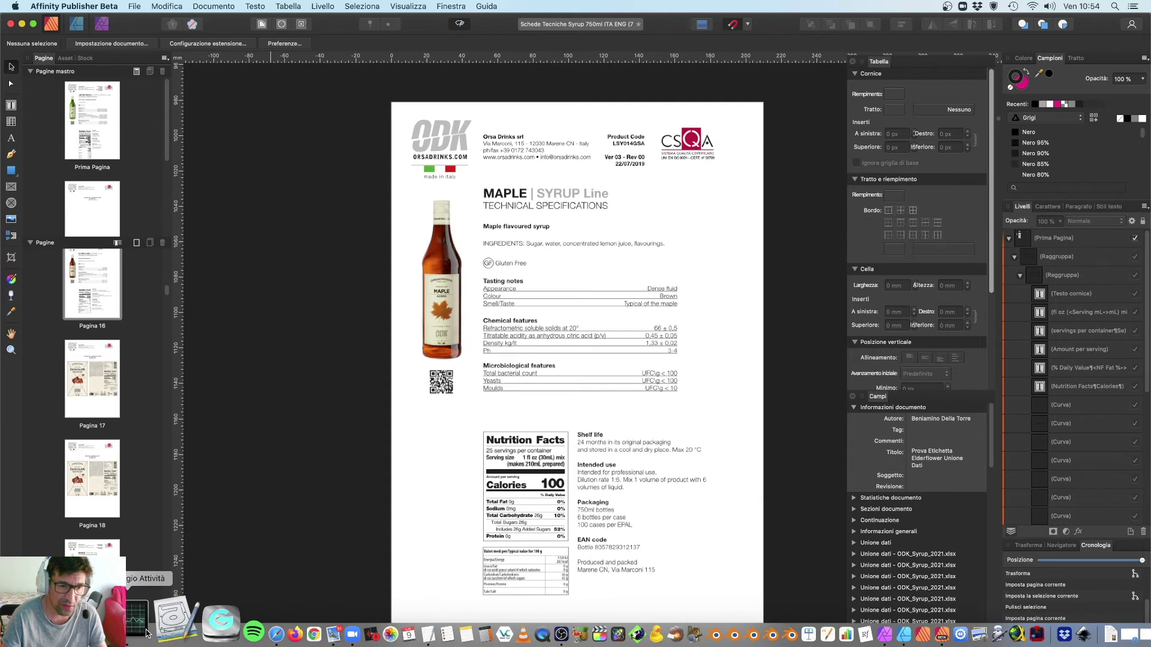
click(142, 627)
click(252, 46)
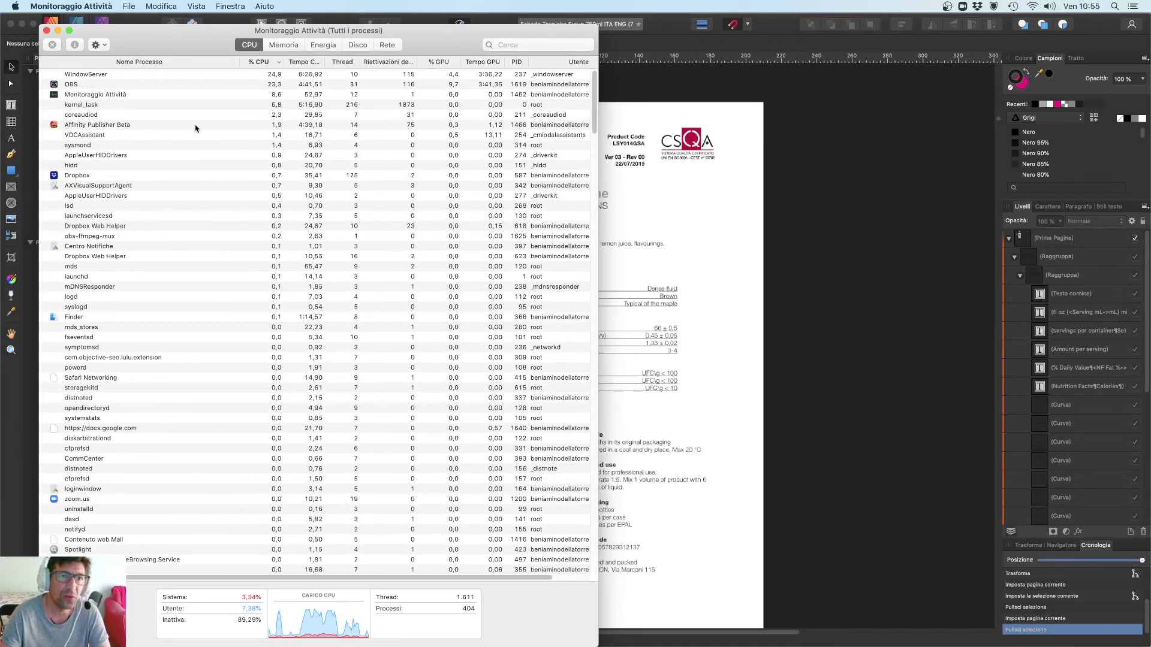
click(133, 126)
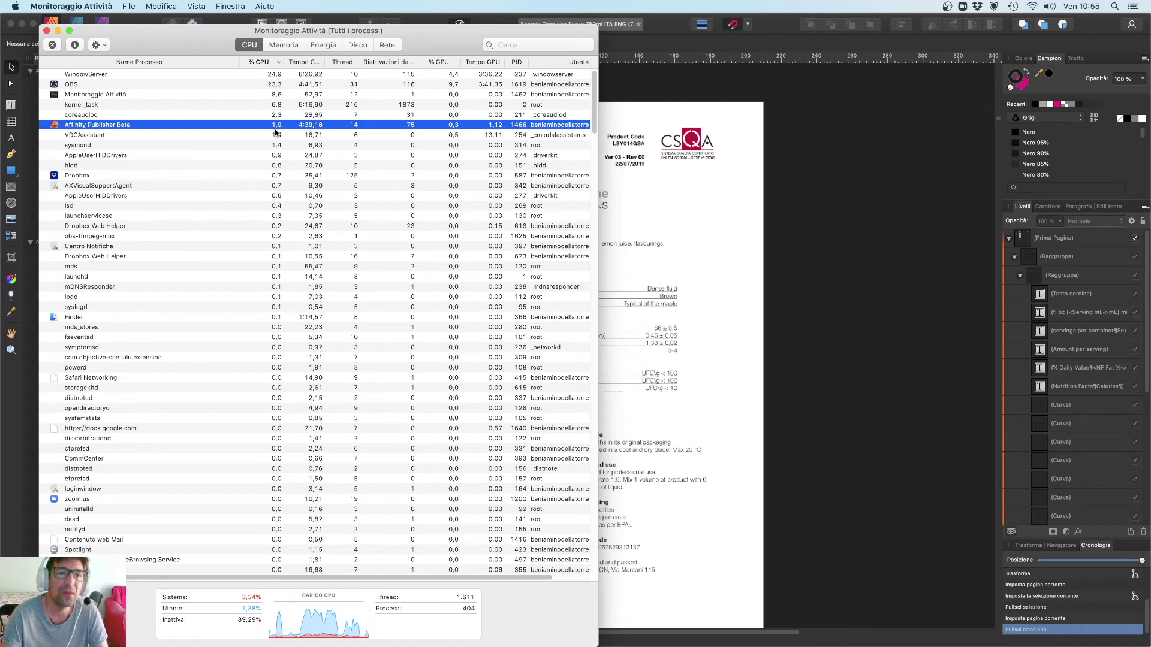
click(285, 45)
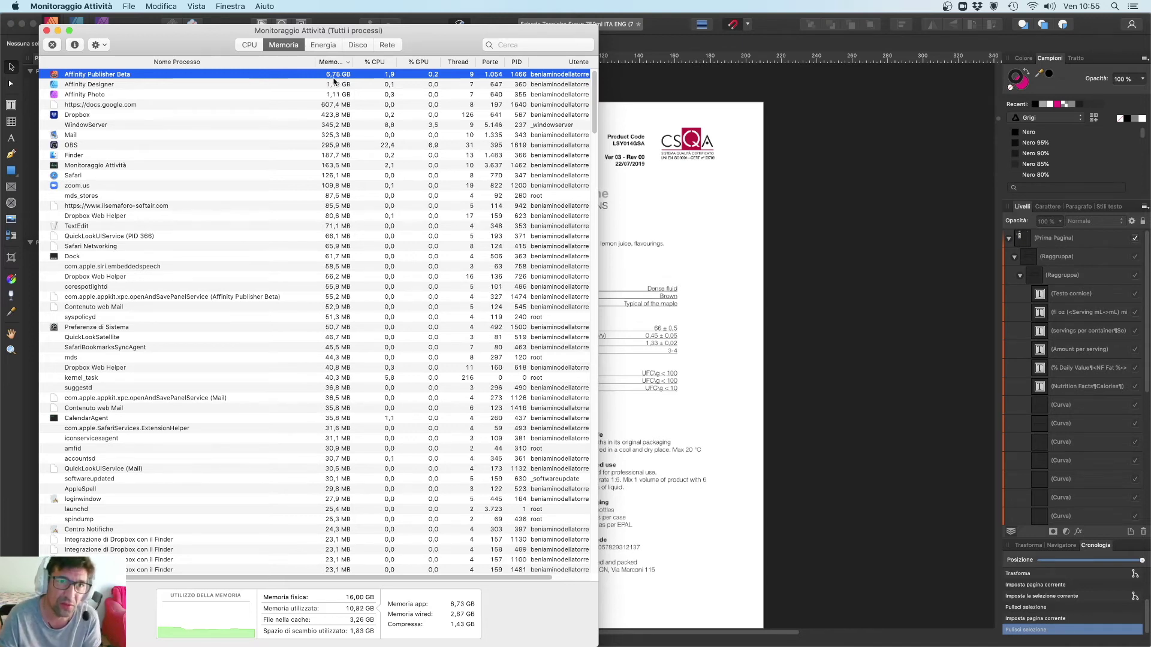
click(634, 88)
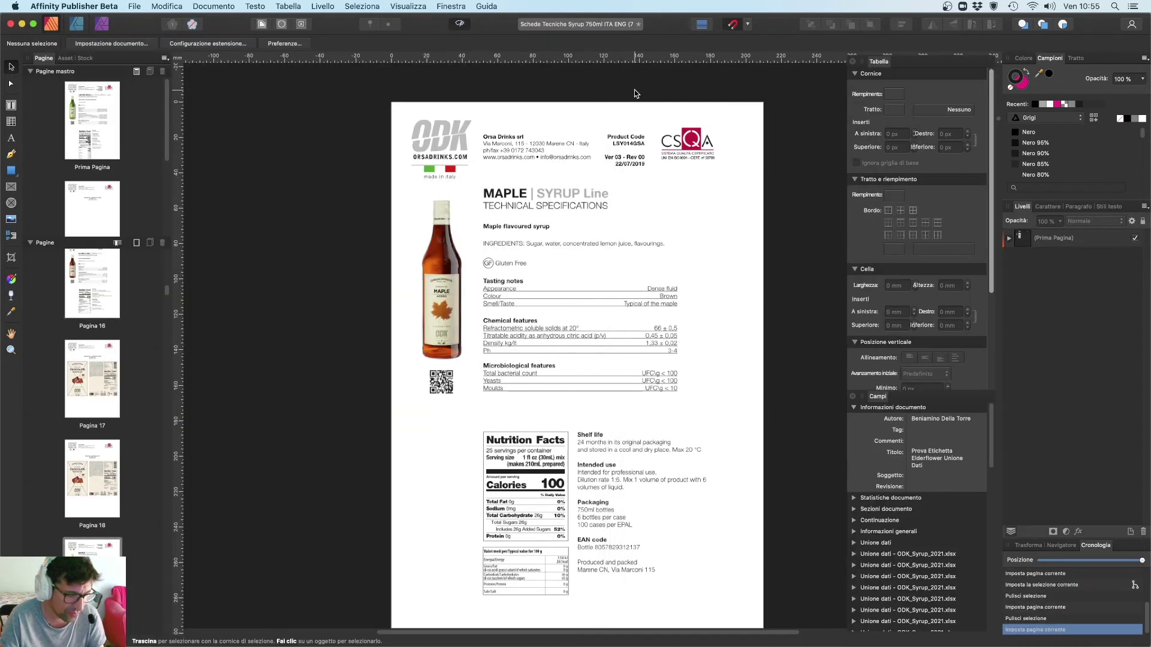
- Quit Publisher Beta without saving, reopen Schede Tecniche Syrup 750ml ITA ENG in regular Publisher, and begin exporting
click(545, 231)
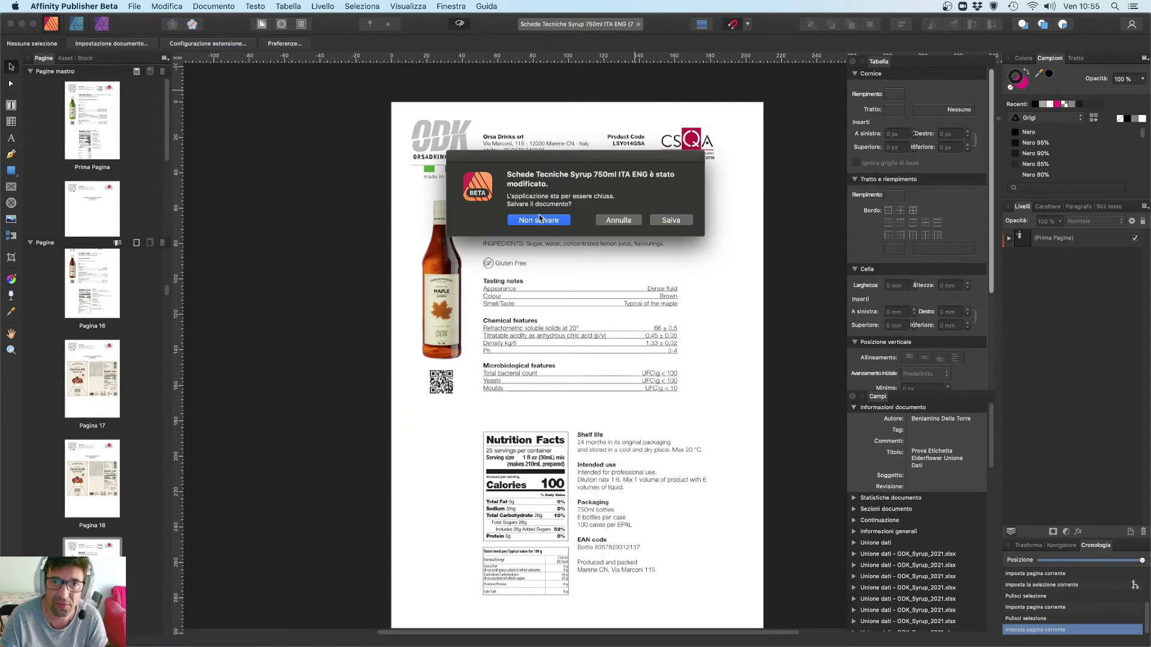
key(super+q)
click(667, 514)
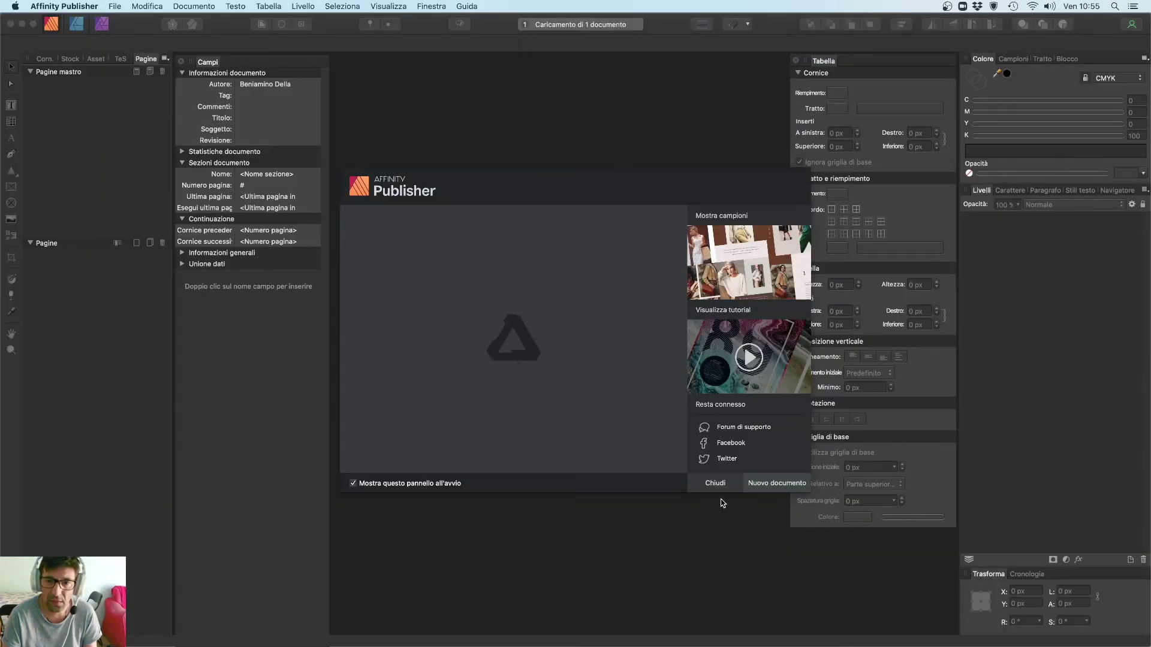
click(713, 486)
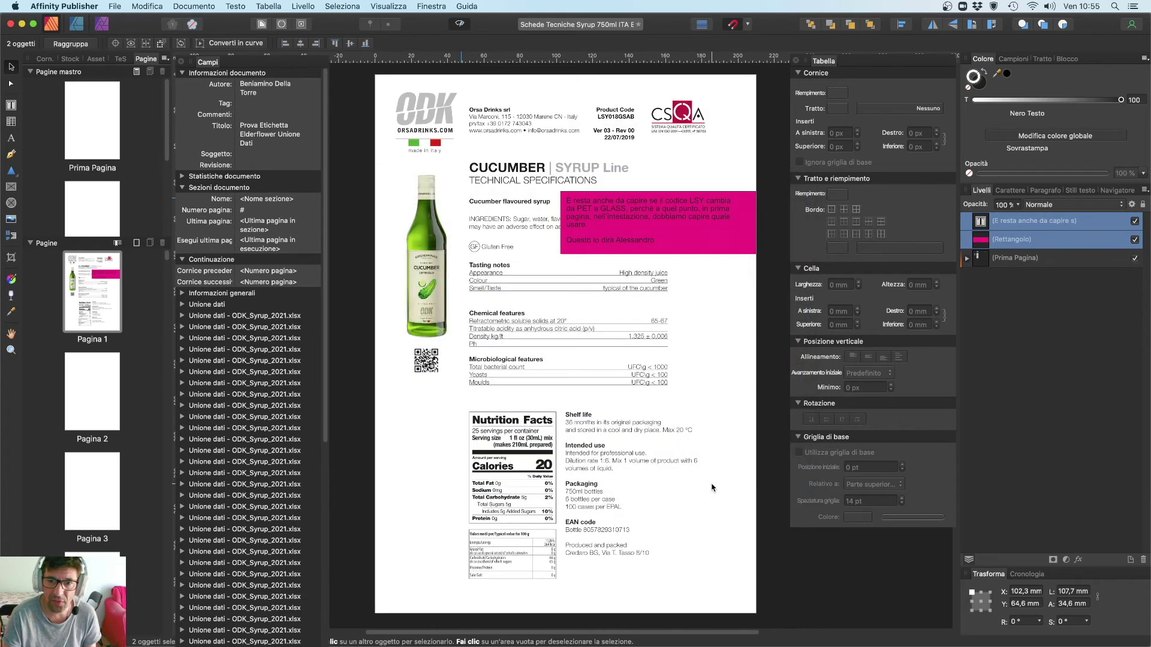
key(super+s)
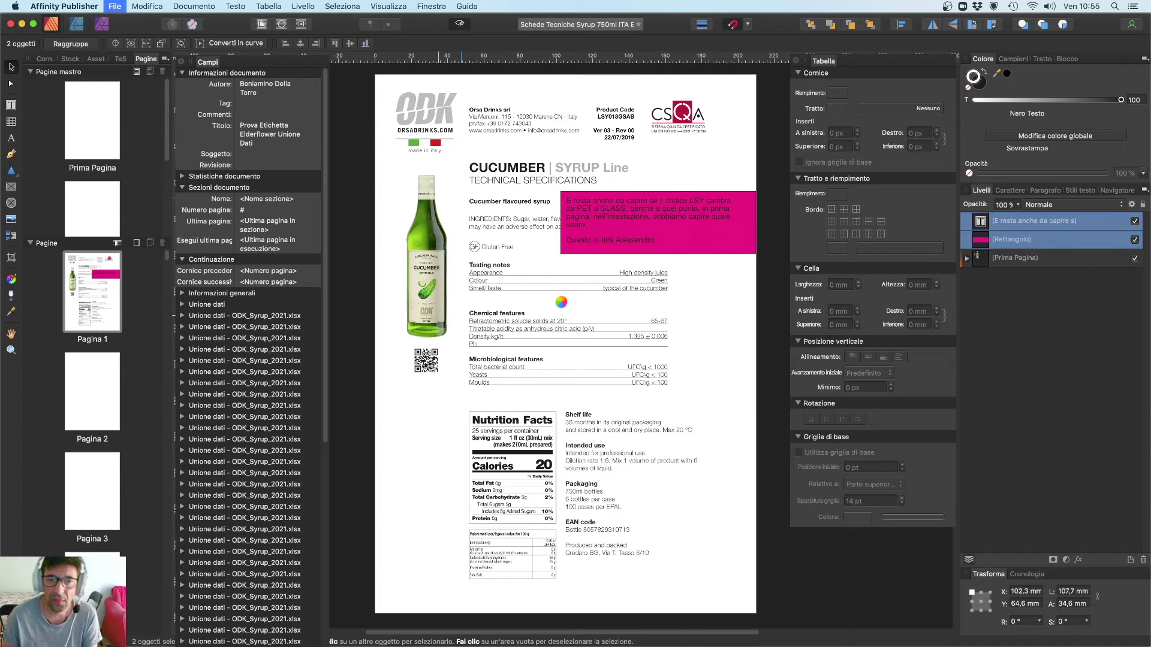
mouse_move(144, 638)
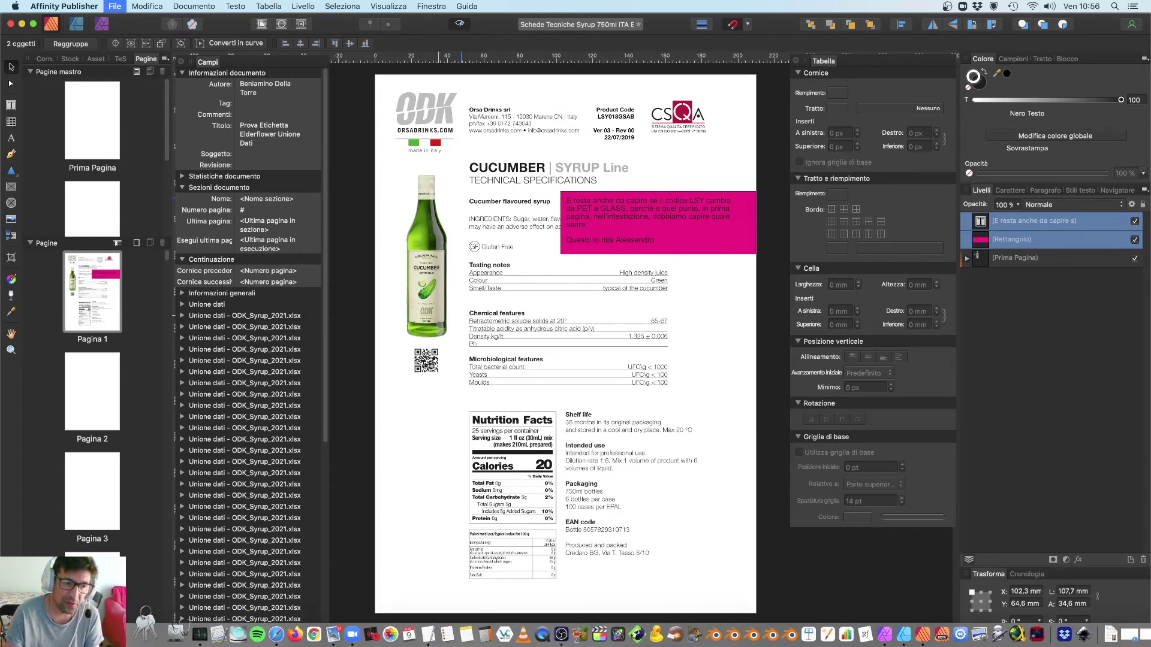
- Compare Affinity Publisher's CPU and memory use in Activity Monitor, then move the window aside
click(144, 624)
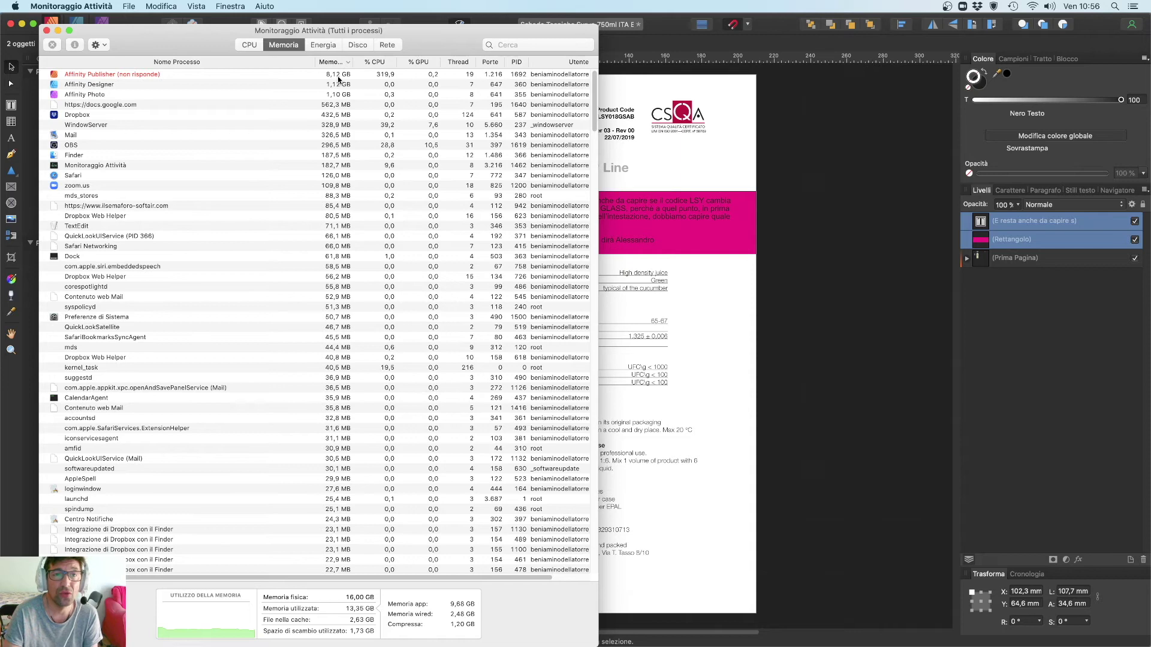
click(249, 45)
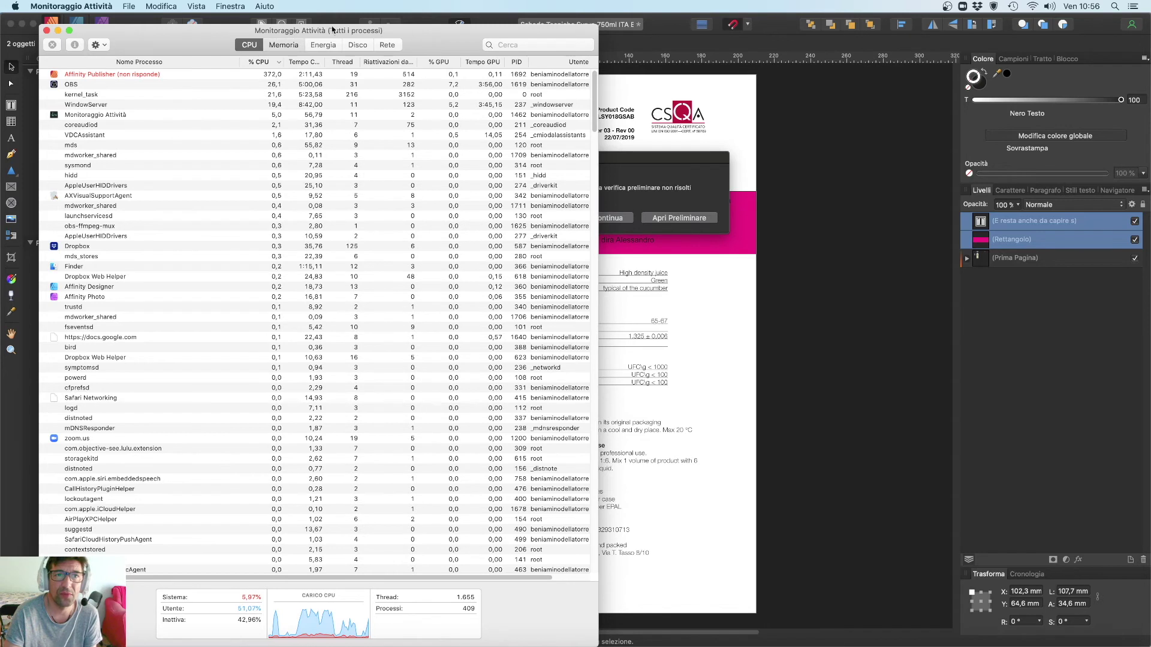
click(282, 45)
drag(317, 30, 402, 290)
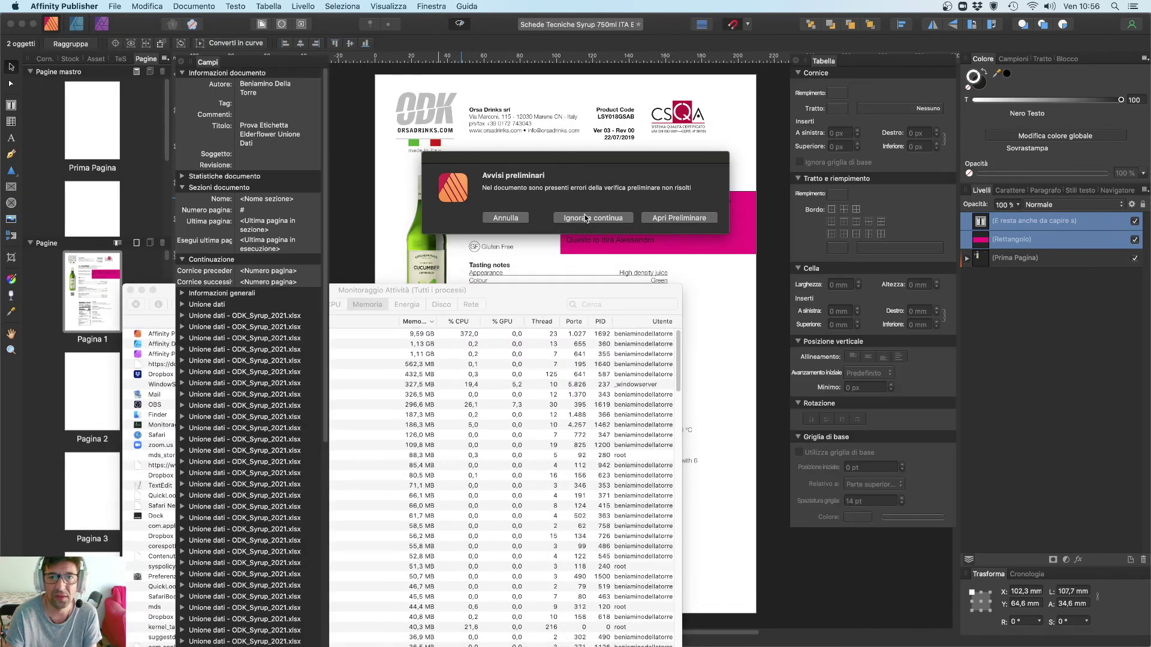
- Cancel the export after the preflight warnings and inspect the Affinity Publisher process in Activity Monitor
click(586, 218)
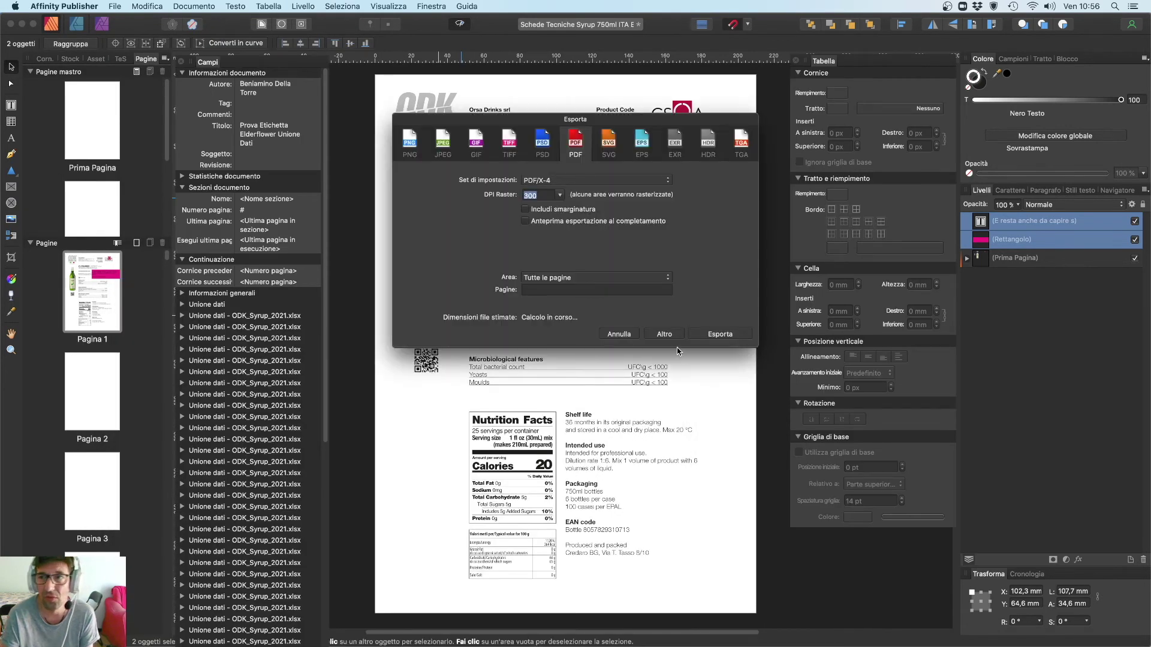
click(620, 335)
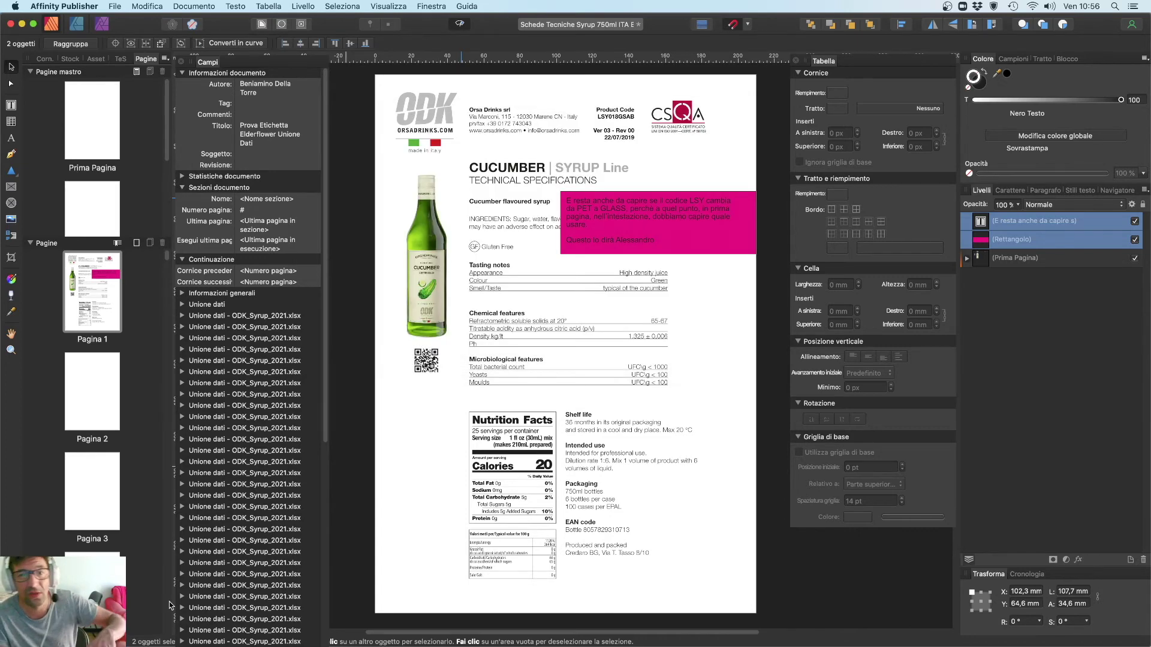
key(ctrl+Up)
click(128, 179)
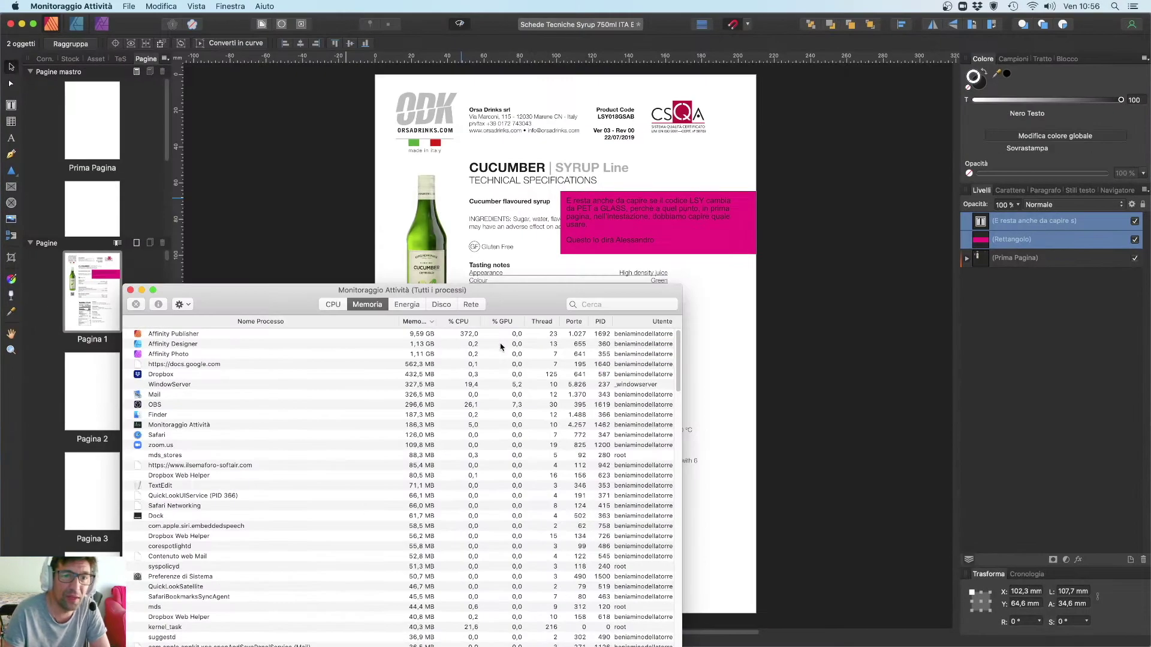
click(418, 337)
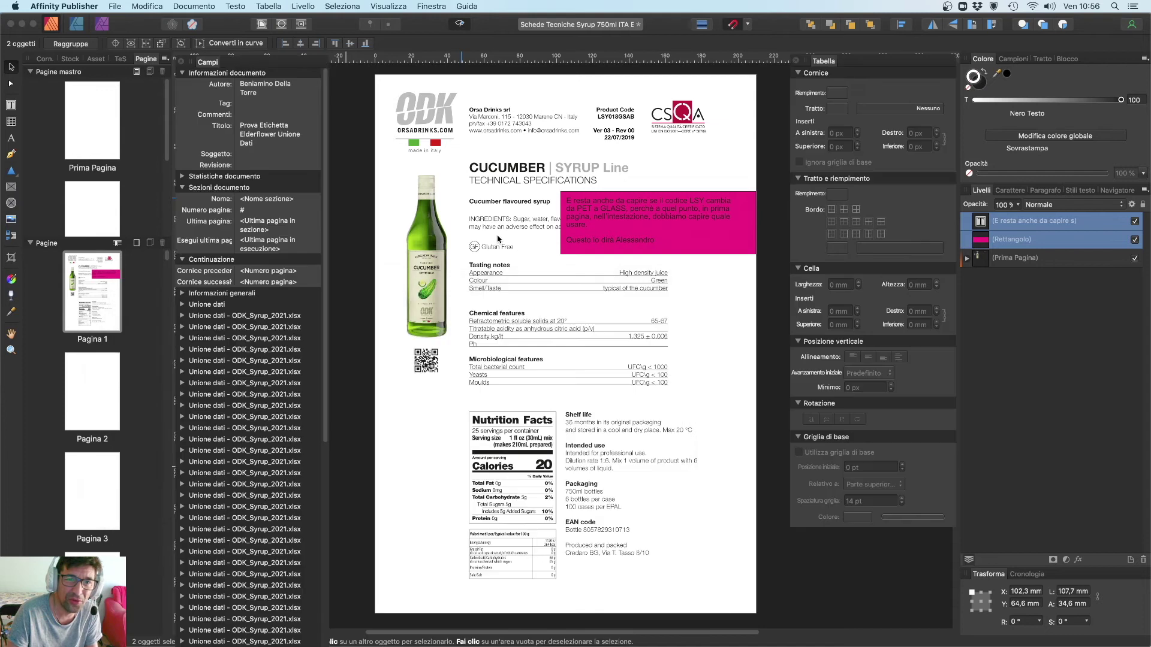
click(488, 243)
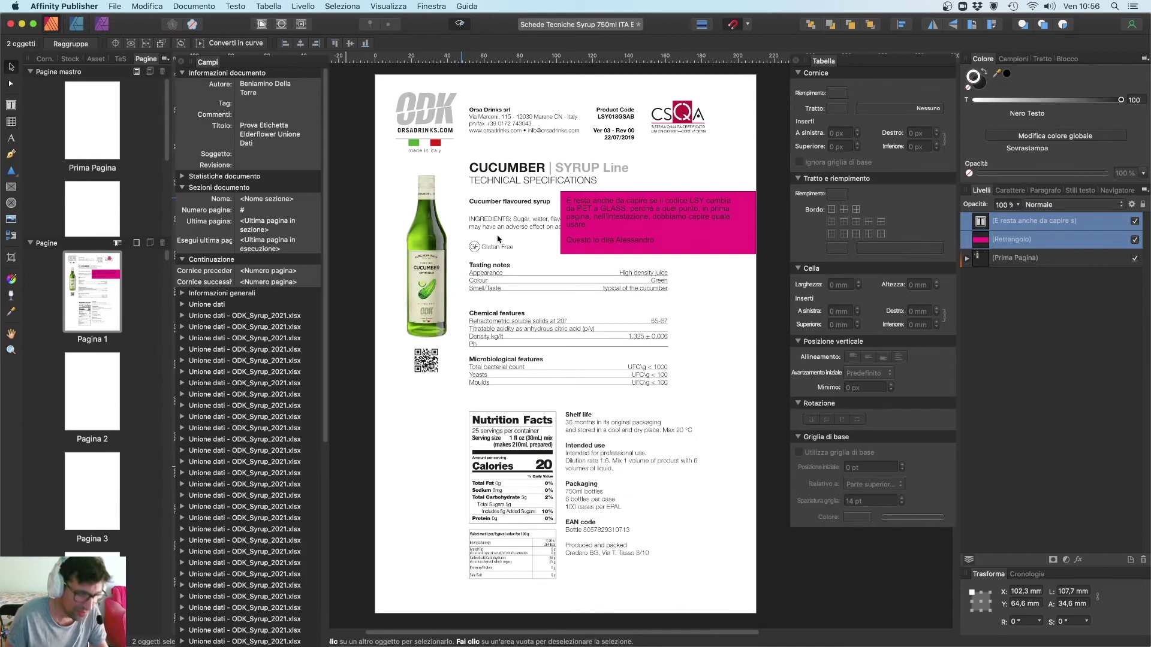
- Retry the export, cancel it after the preflight warnings, then open the Documento menu
key(ctrl+alt+shift+s)
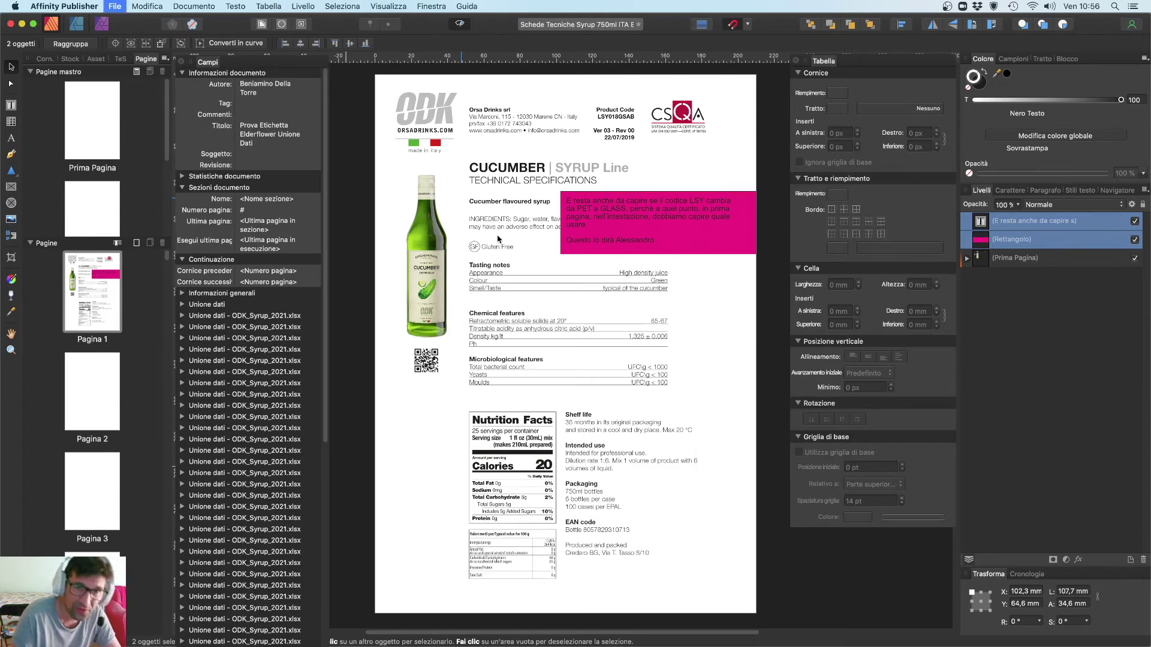
click(619, 221)
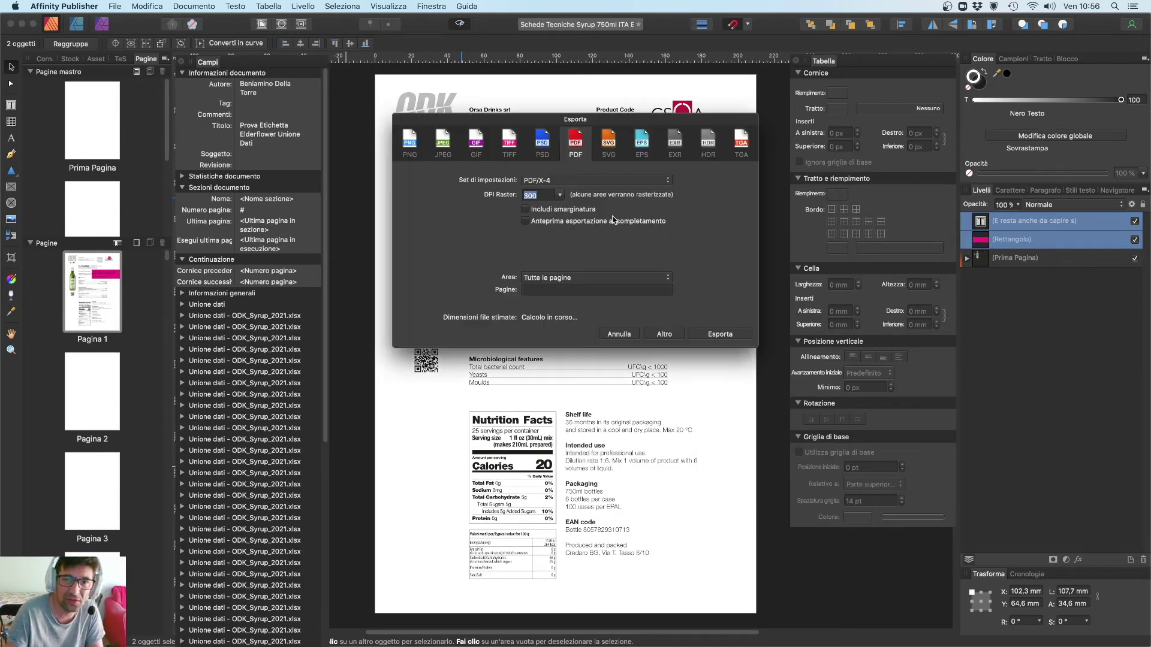
click(619, 334)
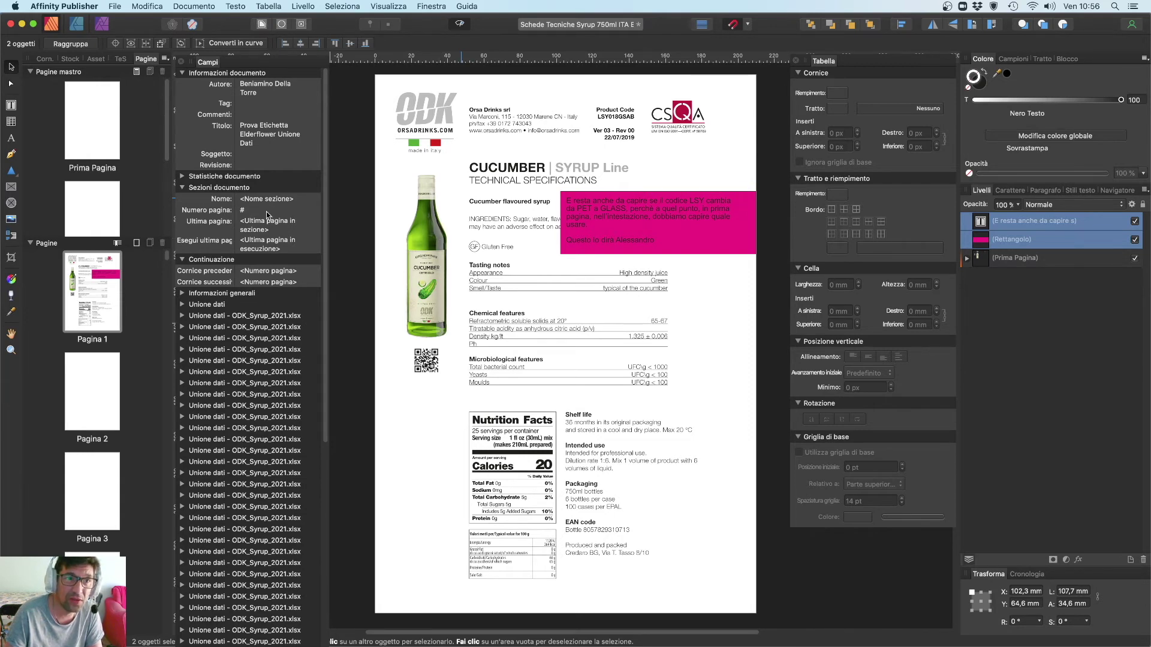
click(194, 6)
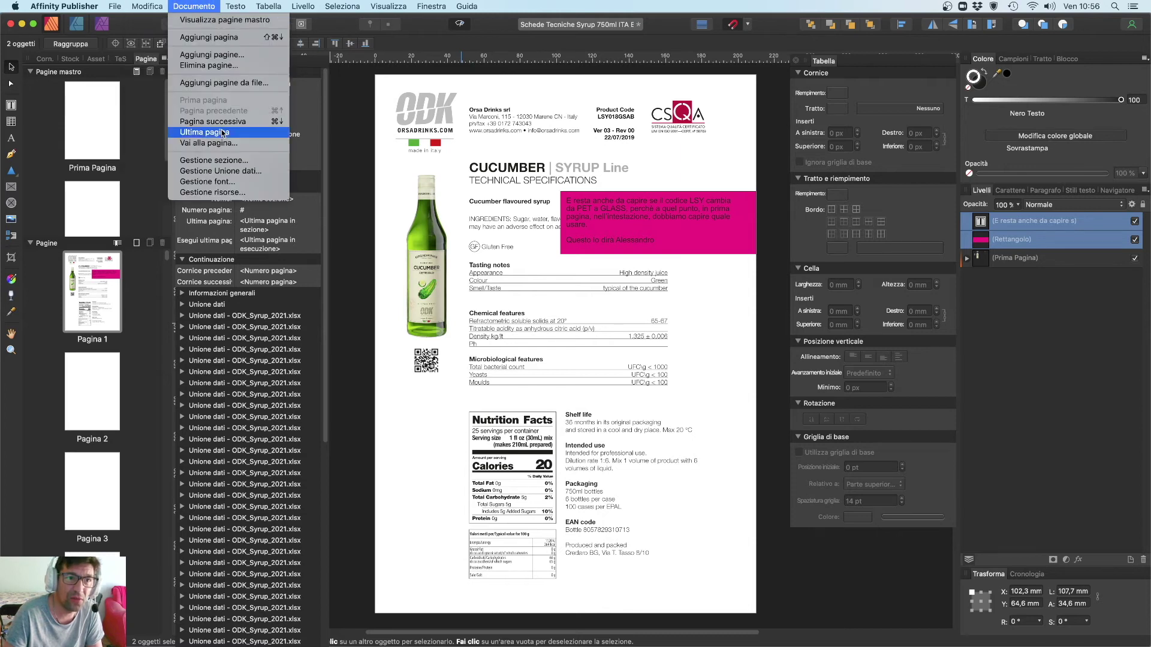
- Open Gestione Unione dati, resize and reposition it, and refresh the pages 1–3 ODK_Syrup_2021.xlsx merge
click(435, 192)
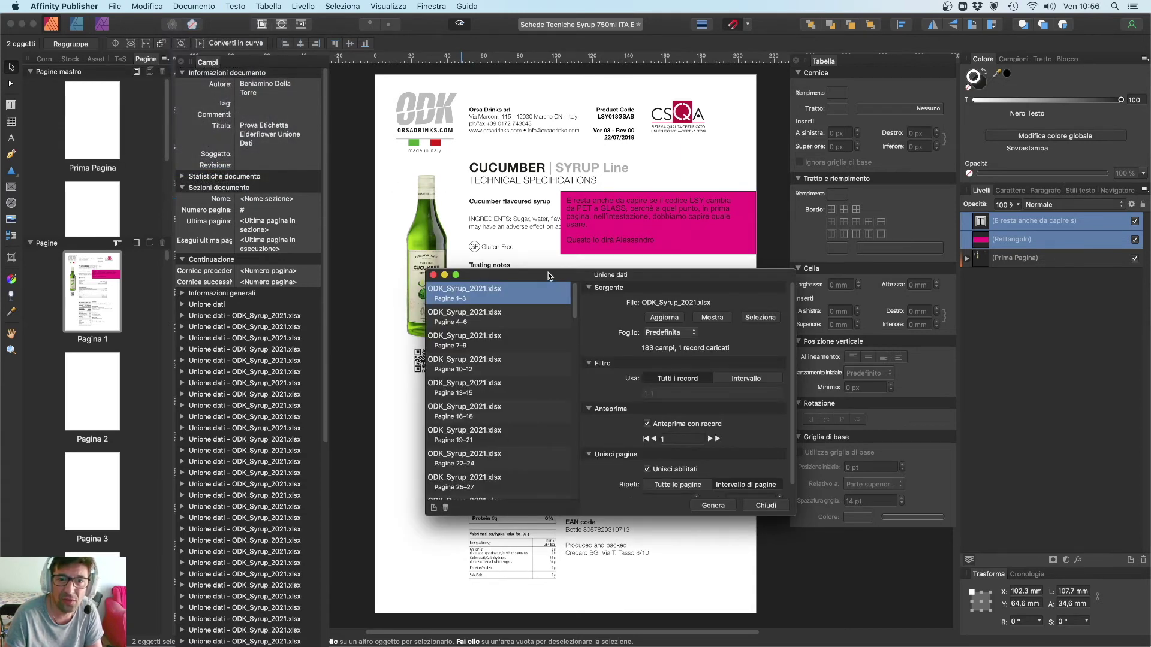
drag(635, 264, 743, 140)
click(543, 138)
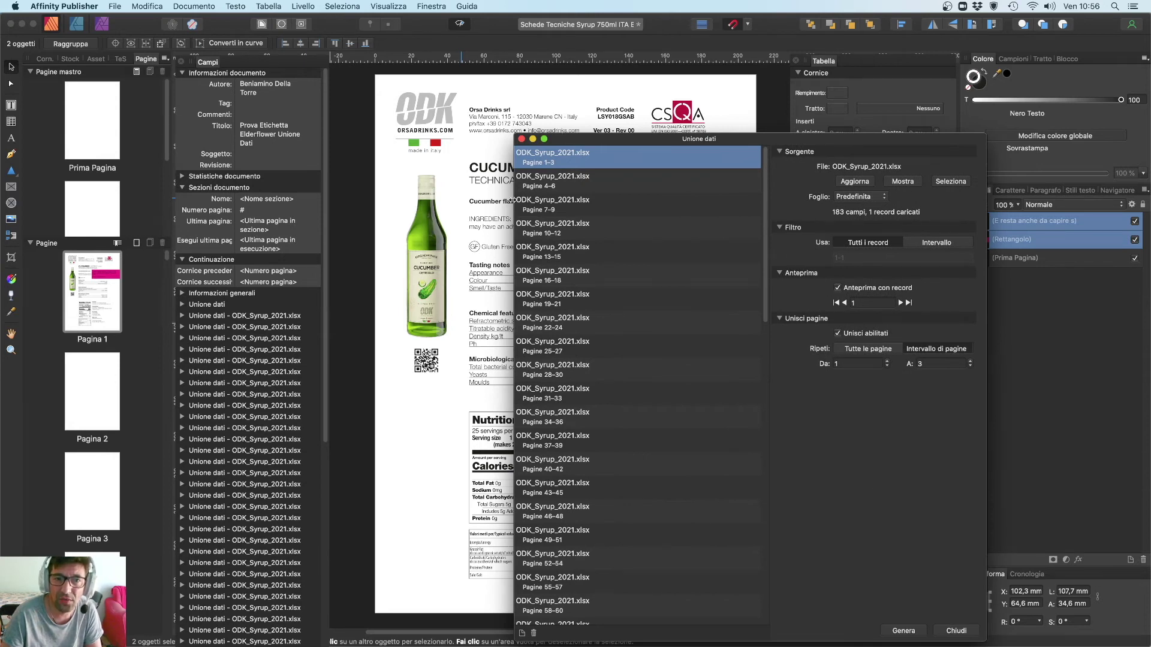
drag(514, 200, 670, 200)
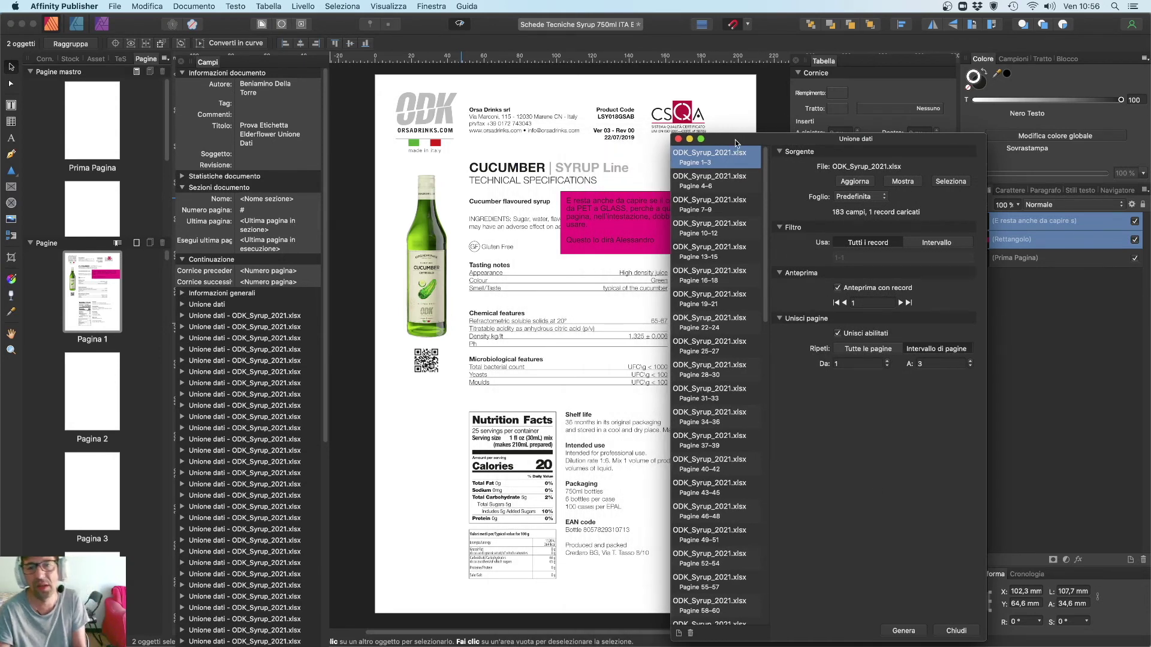
drag(736, 142, 821, 92)
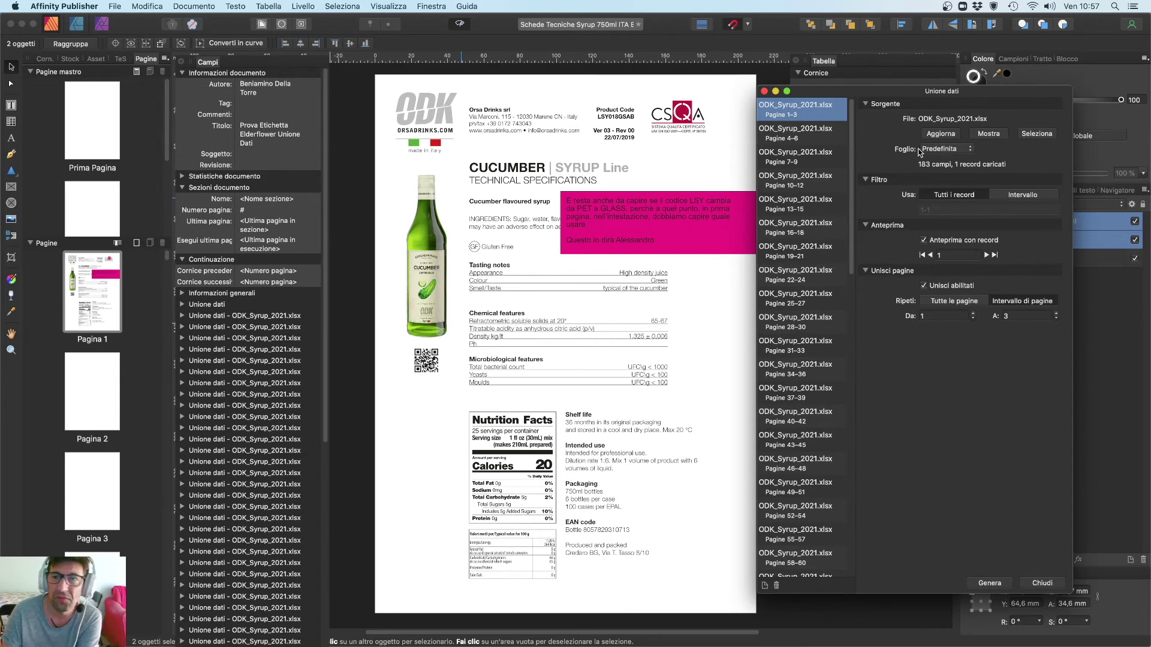
click(941, 135)
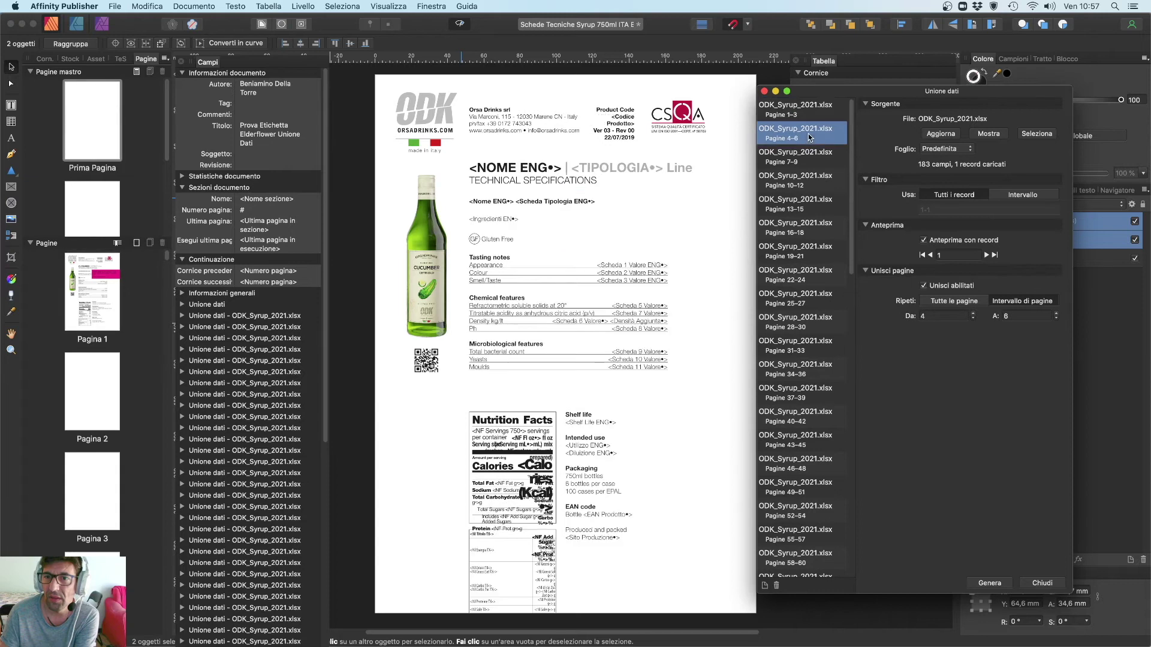
- Refresh the merge data for the pages 4–6, 7–9 and 10–12 entries
click(941, 134)
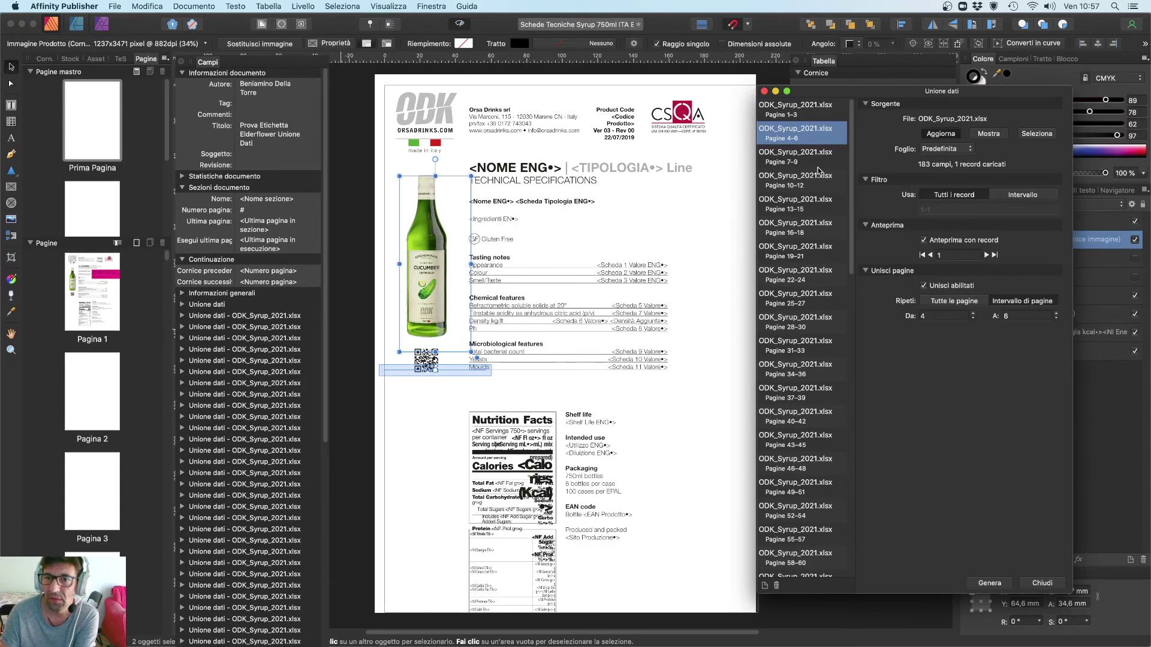
click(797, 158)
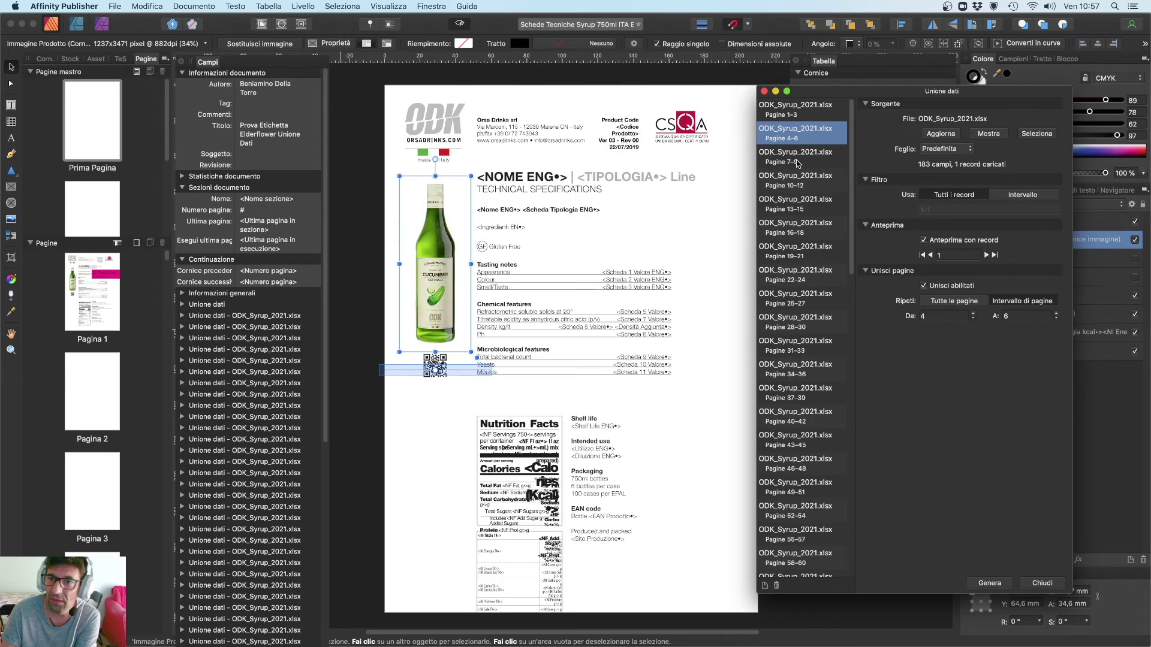
click(940, 134)
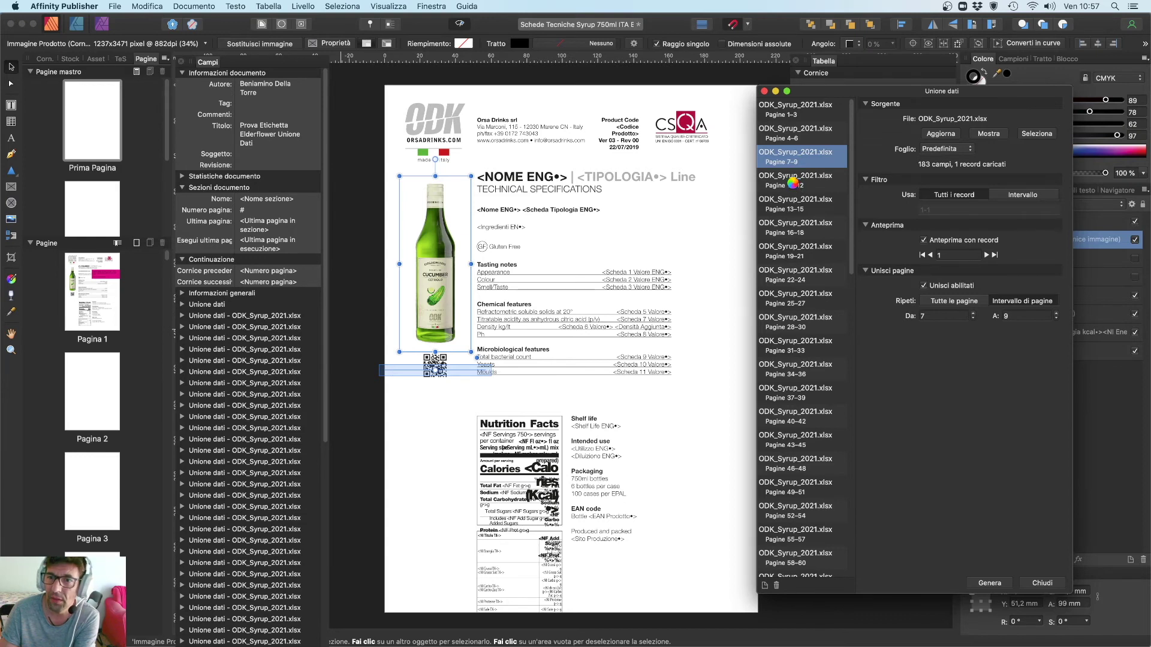
click(794, 183)
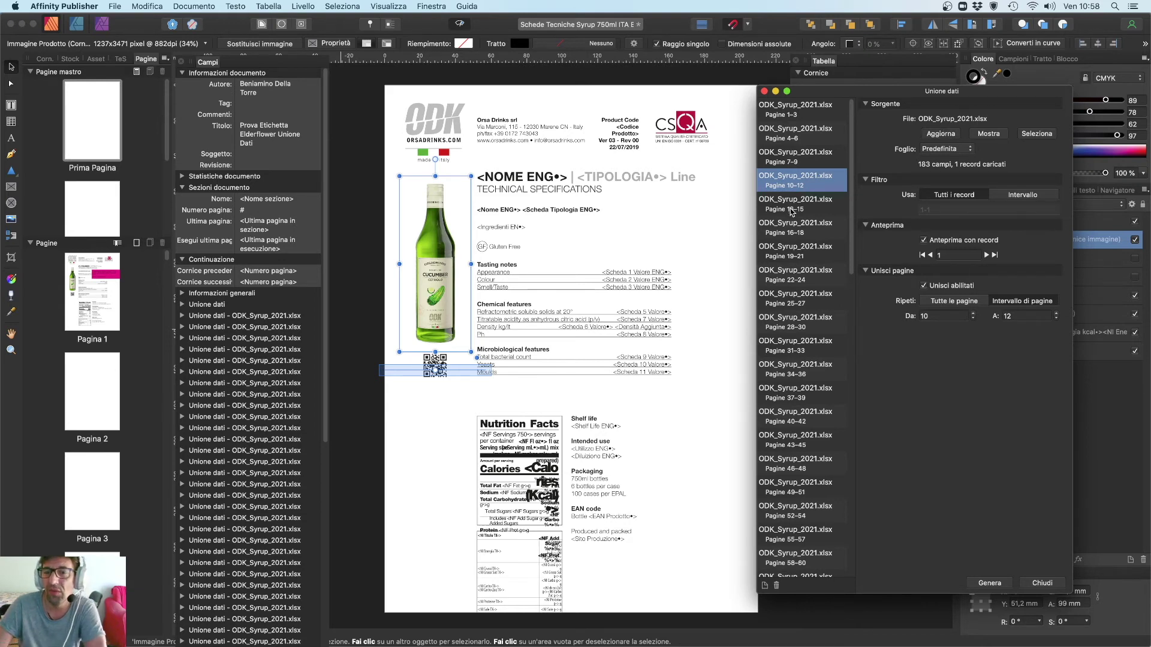
click(791, 209)
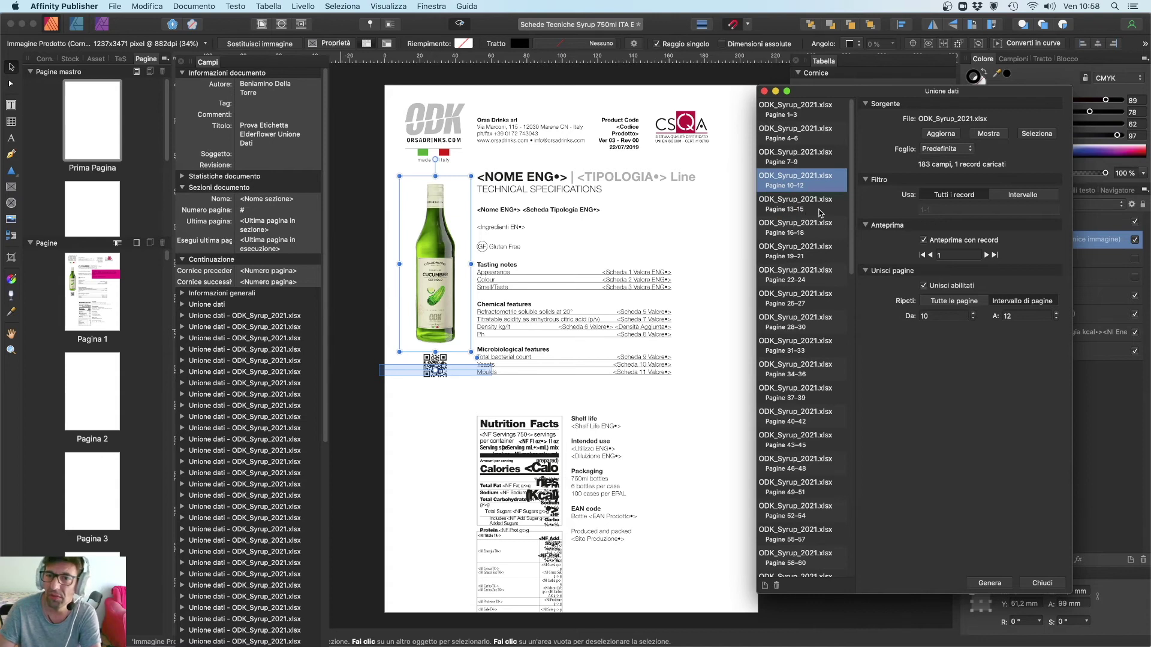
- Select the pages 13–15 merge entry and bring Activity Monitor to the front
click(798, 209)
click(936, 137)
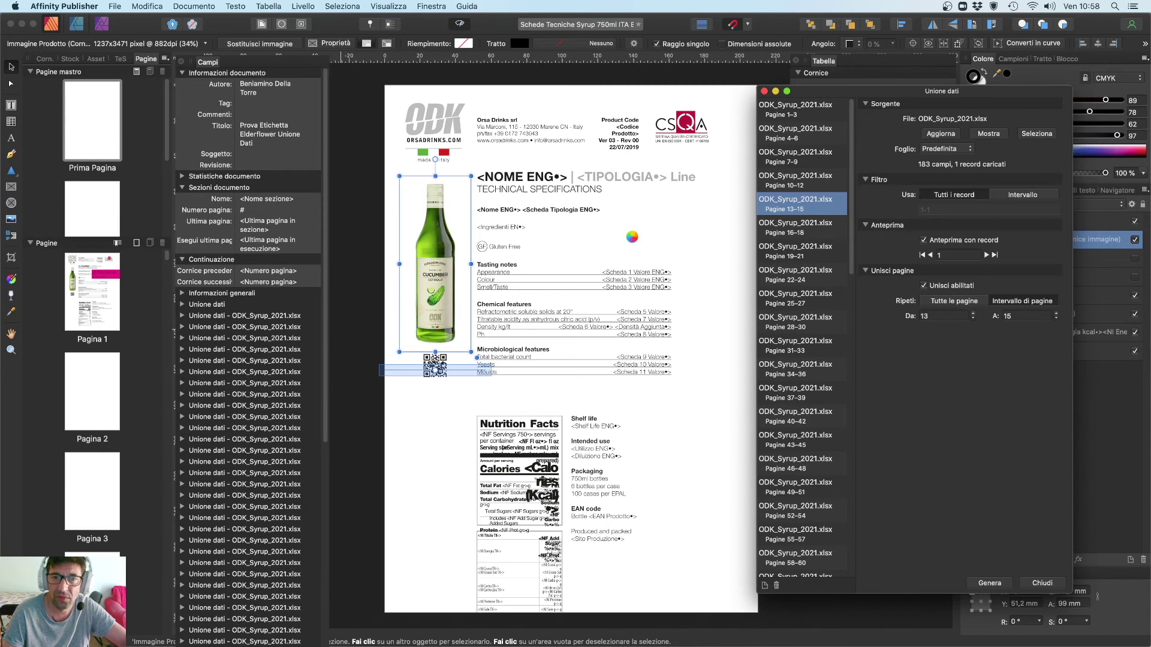
click(170, 626)
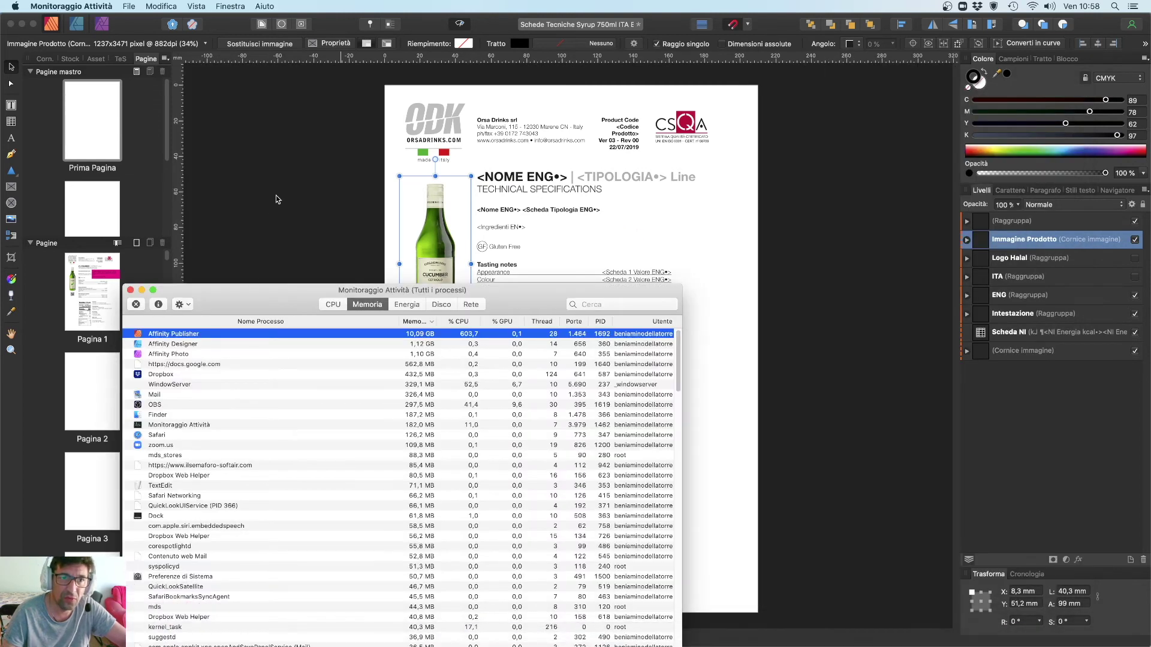
- Sort Activity Monitor's processes by CPU to check Affinity Publisher's load
drag(329, 333, 325, 227)
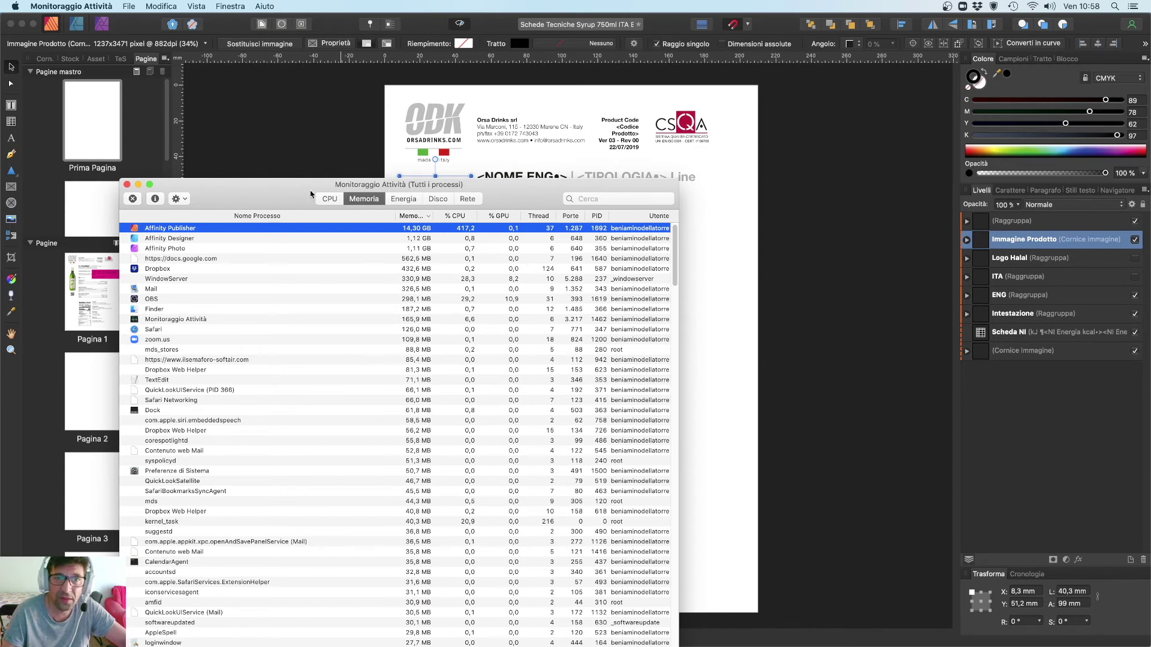
click(326, 200)
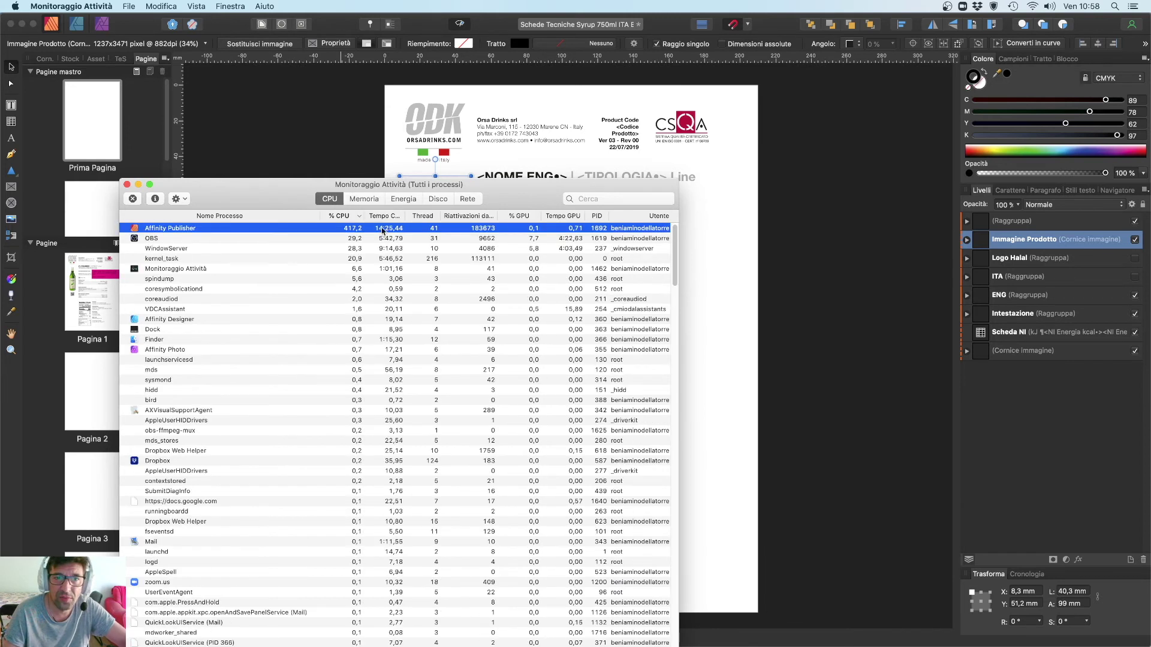
drag(514, 189, 537, 324)
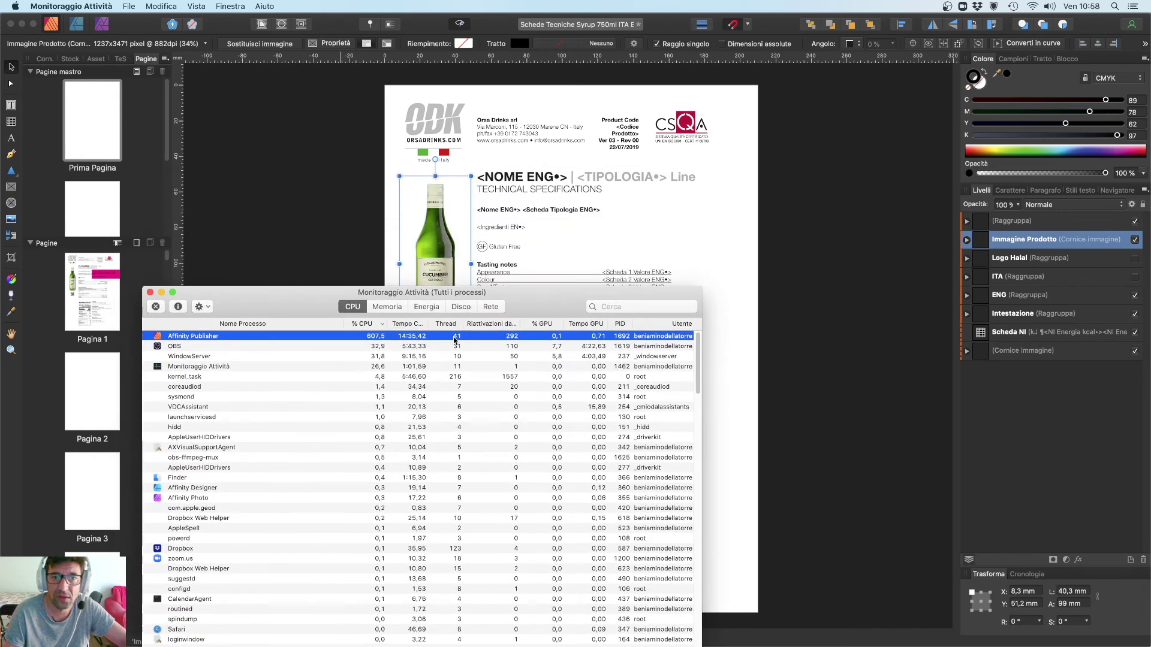
- Quit Affinity Publisher, discarding the unsaved Syrup sheets document
click(721, 224)
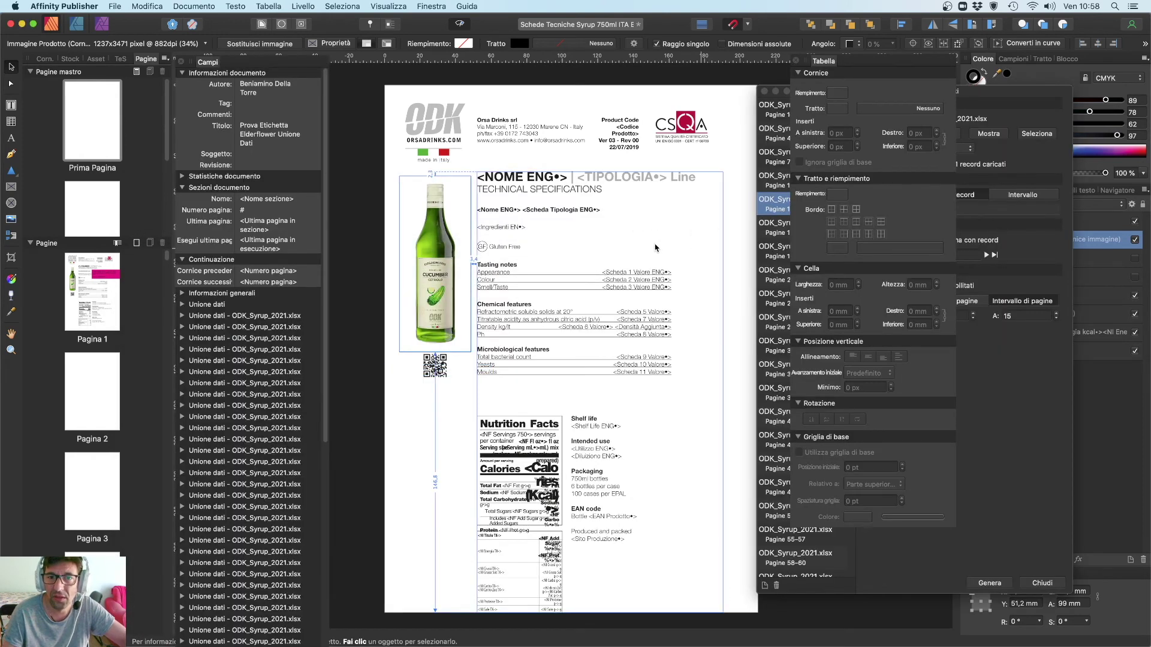
key(super+w)
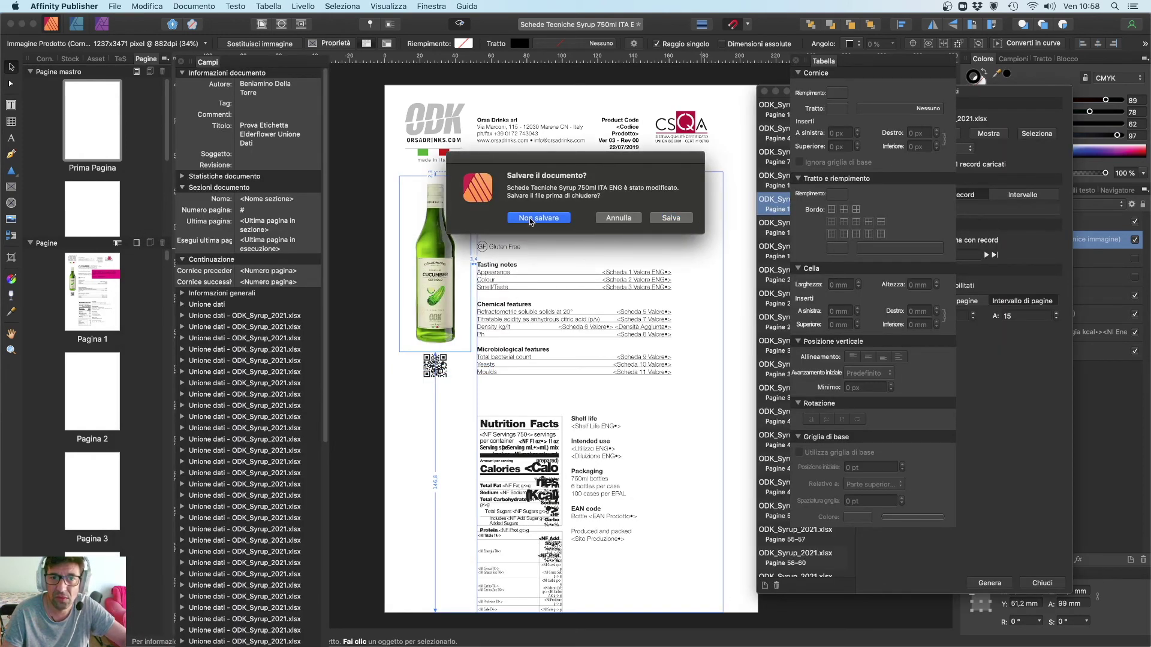
key(Return)
key(super+q)
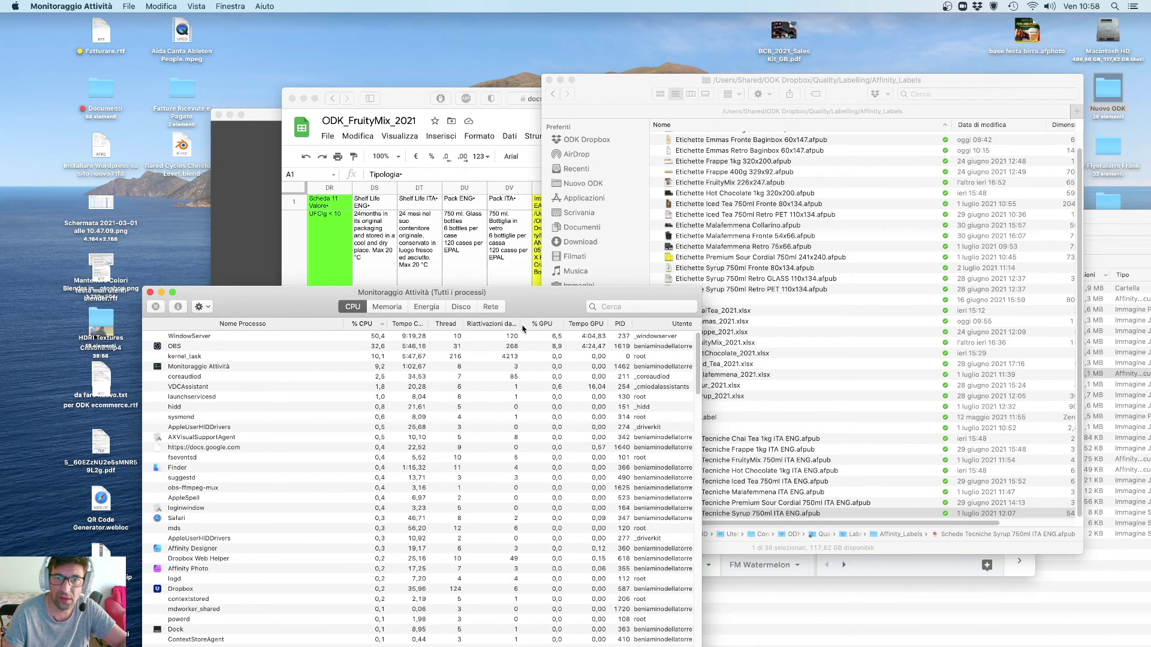
- Open Schede Tecniche Syrup 750ml ITA ENG.afpub in Affinity Publisher Beta from Finder
mouse_move(709, 514)
mouse_down()
mouse_move(980, 646)
mouse_move(881, 610)
mouse_up()
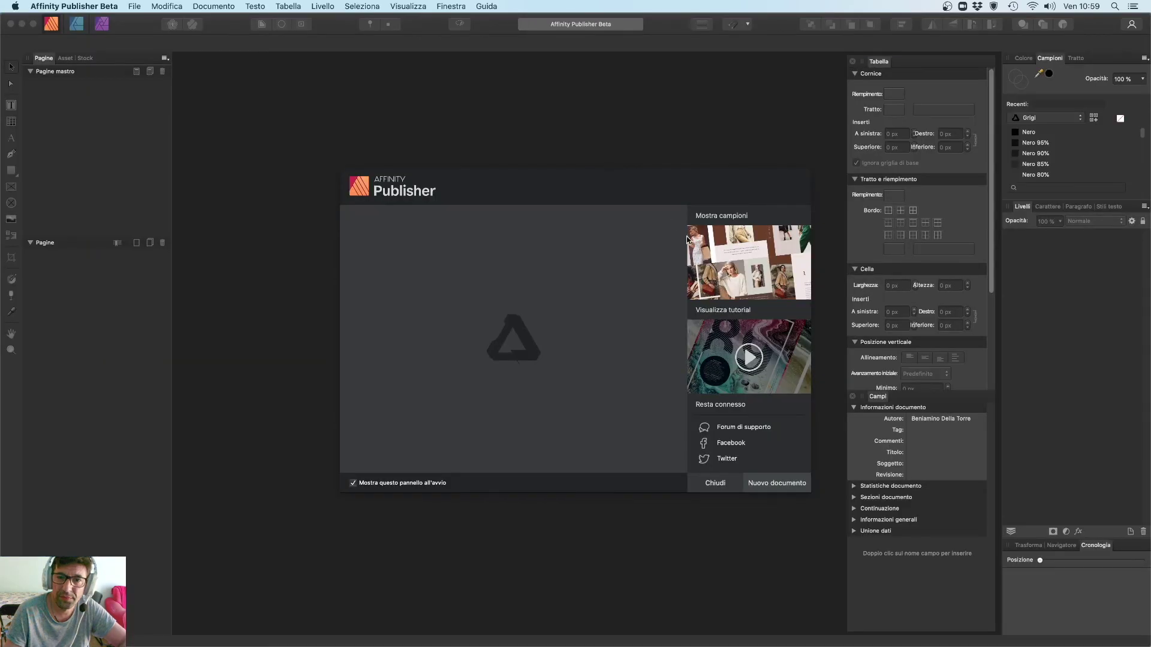
- Open Documento > Gestione Unione dati and enlarge and reposition the dialog
click(715, 482)
mouse_move(213, 6)
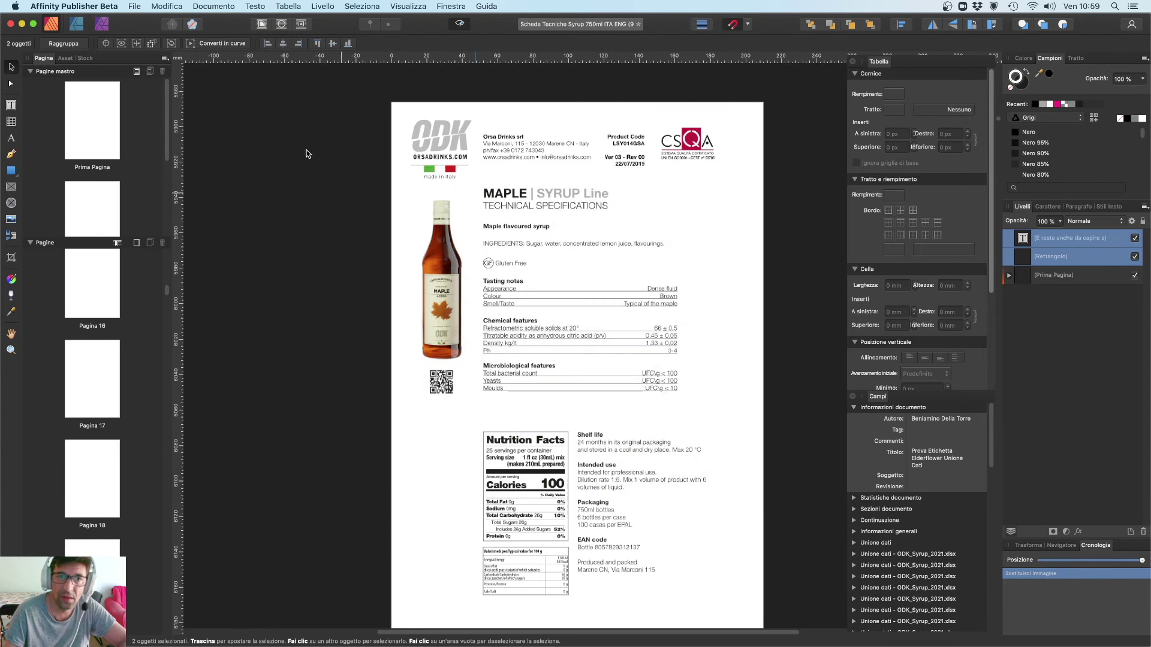
click(134, 6)
click(268, 171)
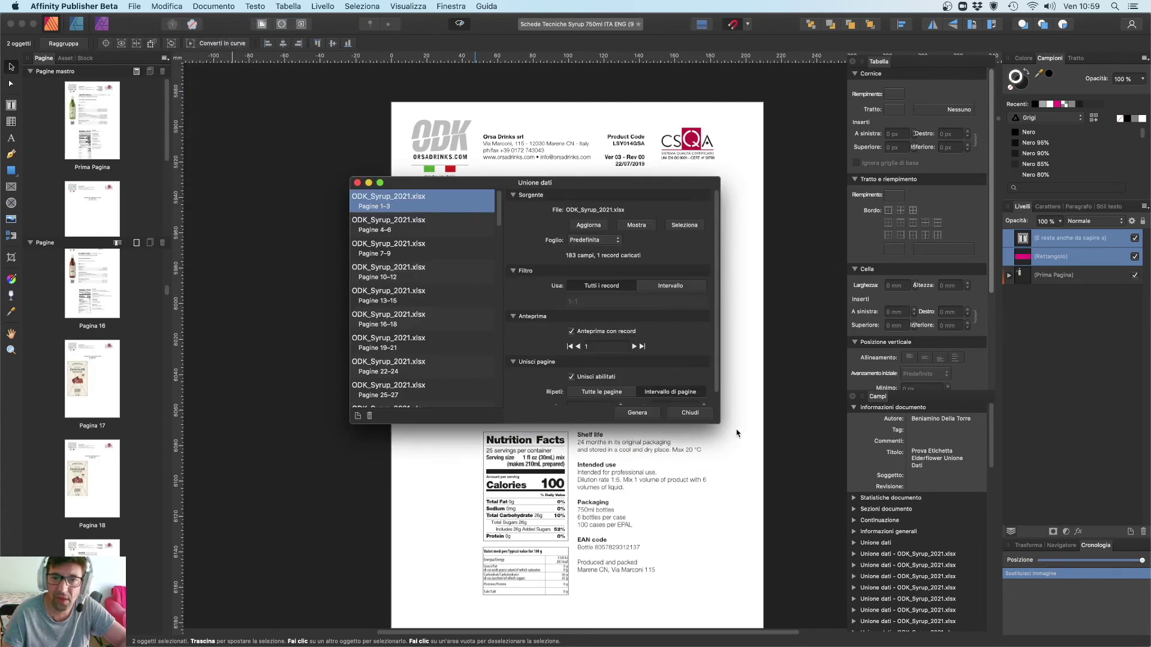
drag(713, 423, 656, 598)
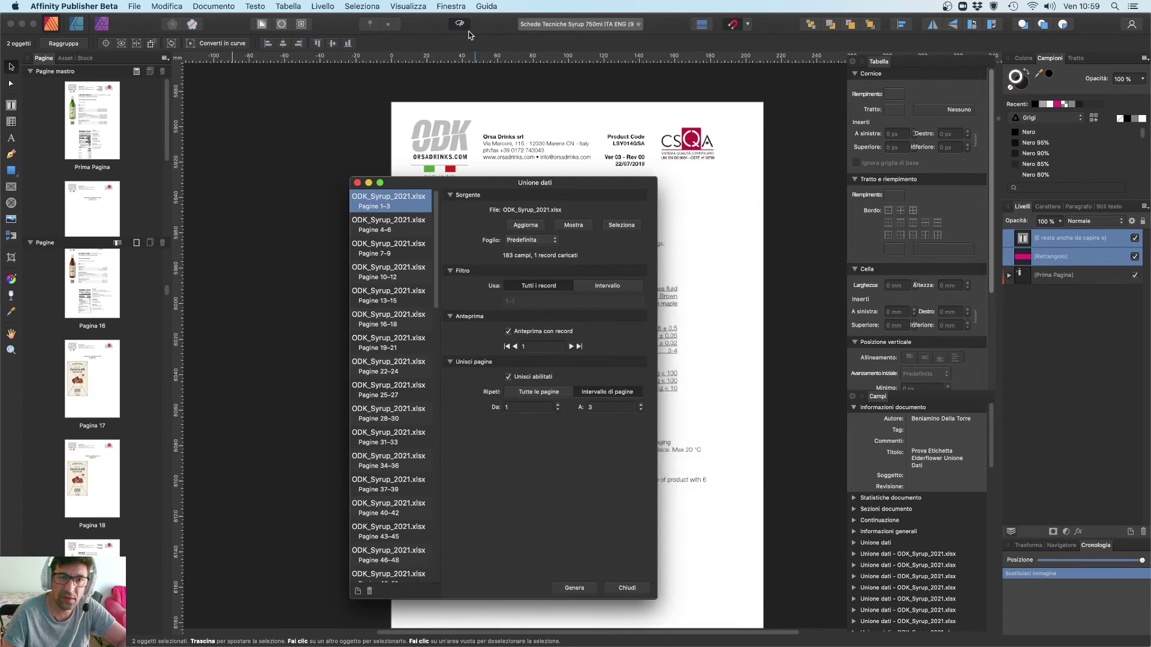
drag(458, 193, 281, 145)
- Refresh the pages 1–3, 4–6 and 7–9 merge entries, then select pages 10–12
click(355, 180)
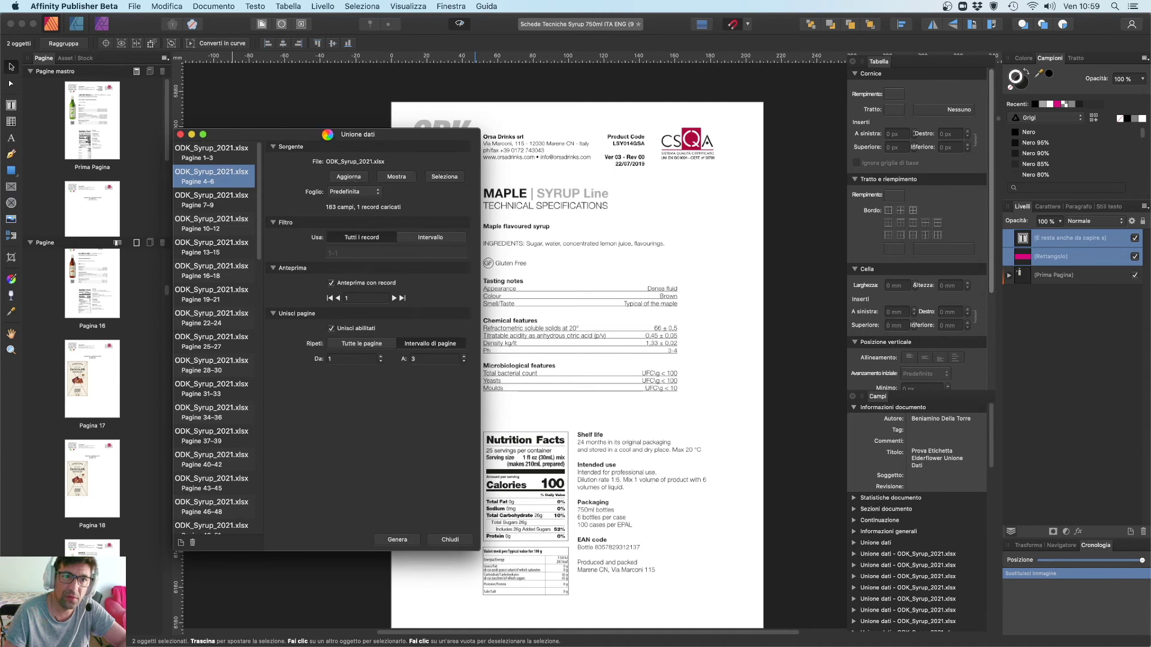
drag(329, 138, 335, 128)
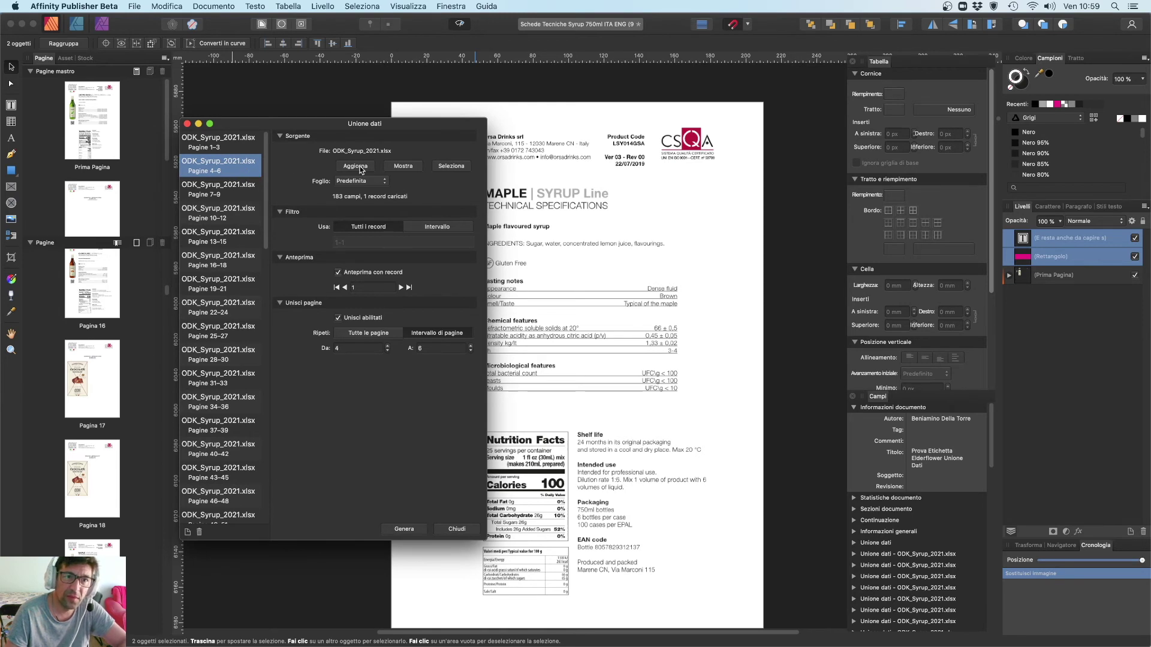
click(356, 167)
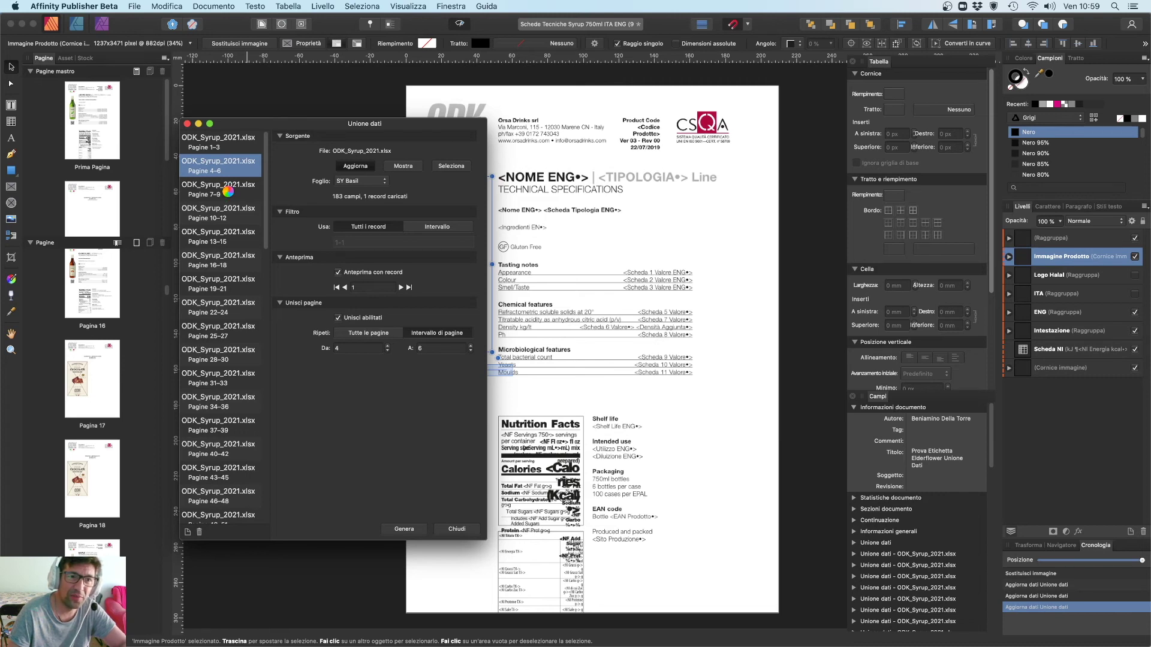
click(358, 167)
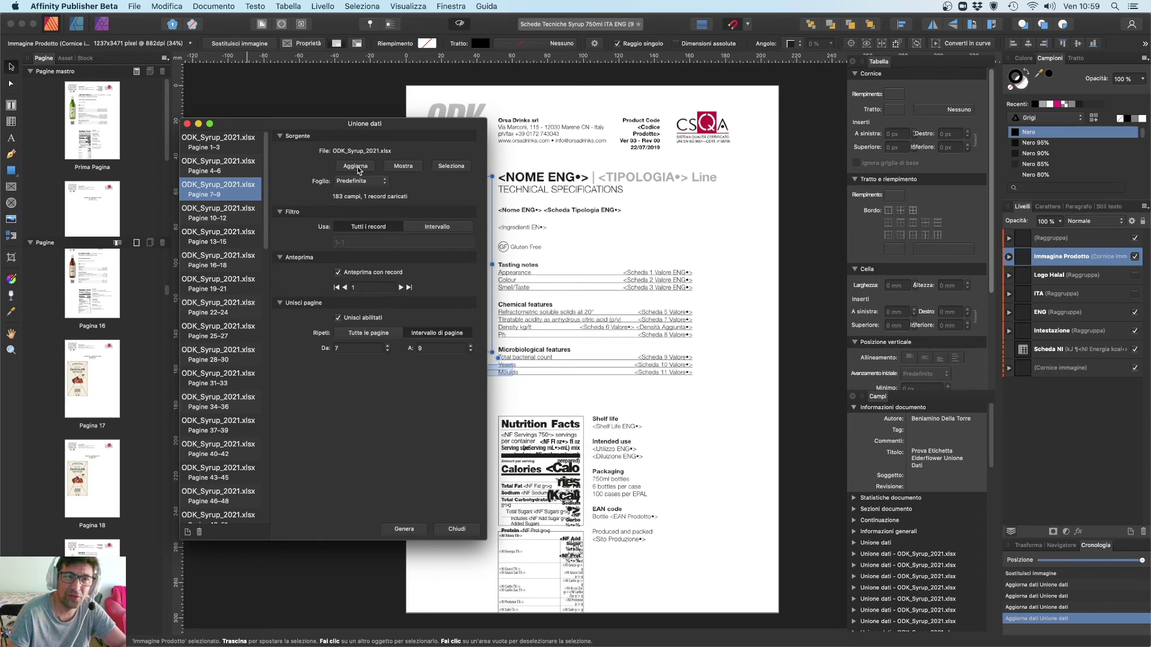
click(357, 168)
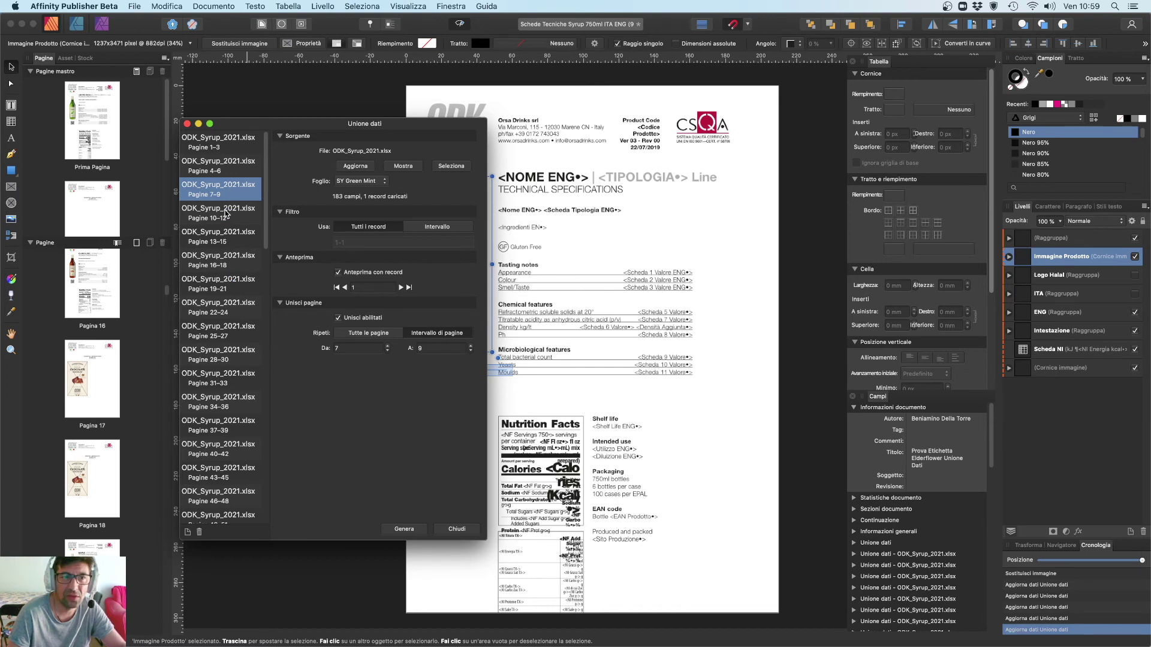
click(234, 218)
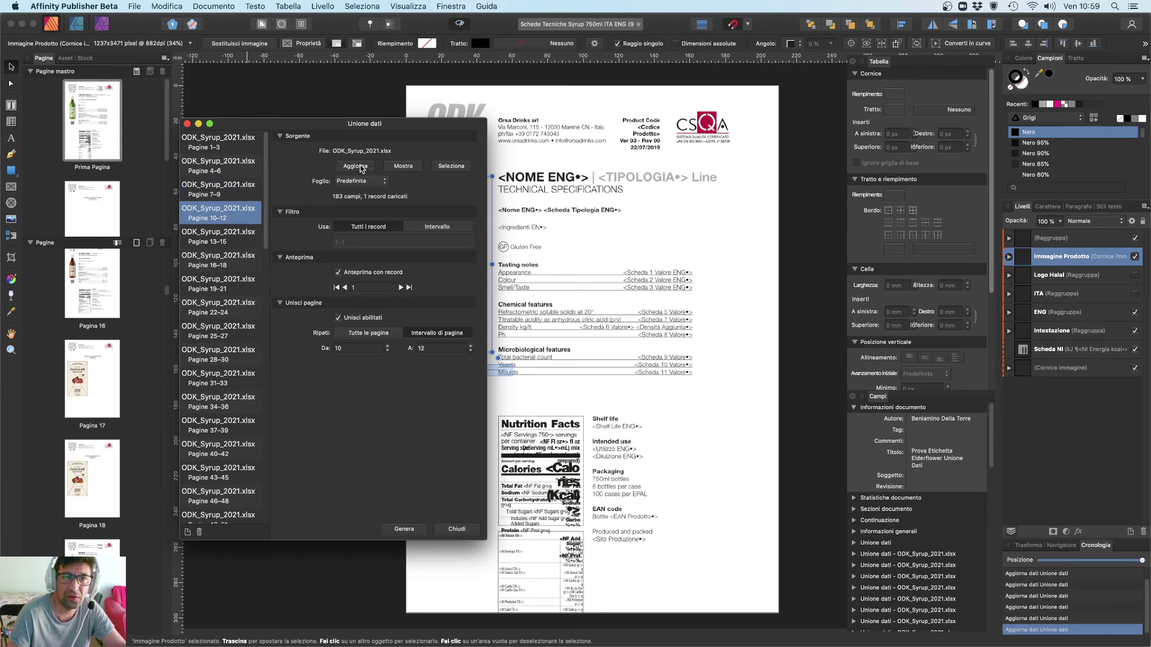
mouse_move(225, 620)
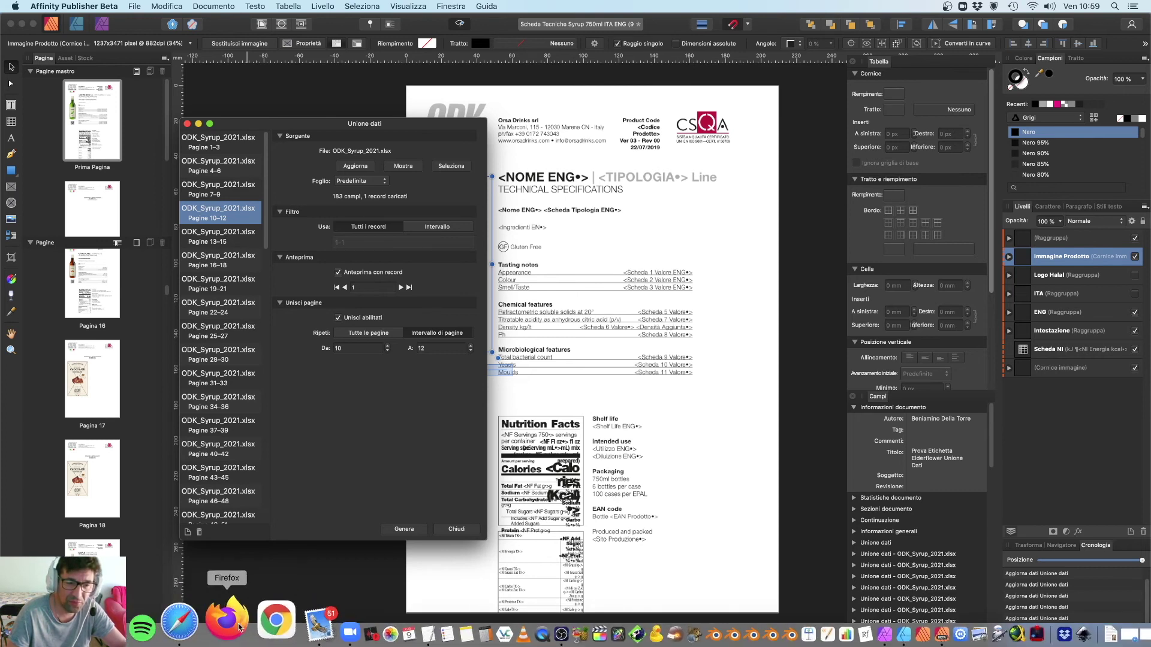
- Check Publisher Beta's 9.30 GB memory in Activity Monitor, then return to the Data Merge dialog
click(145, 631)
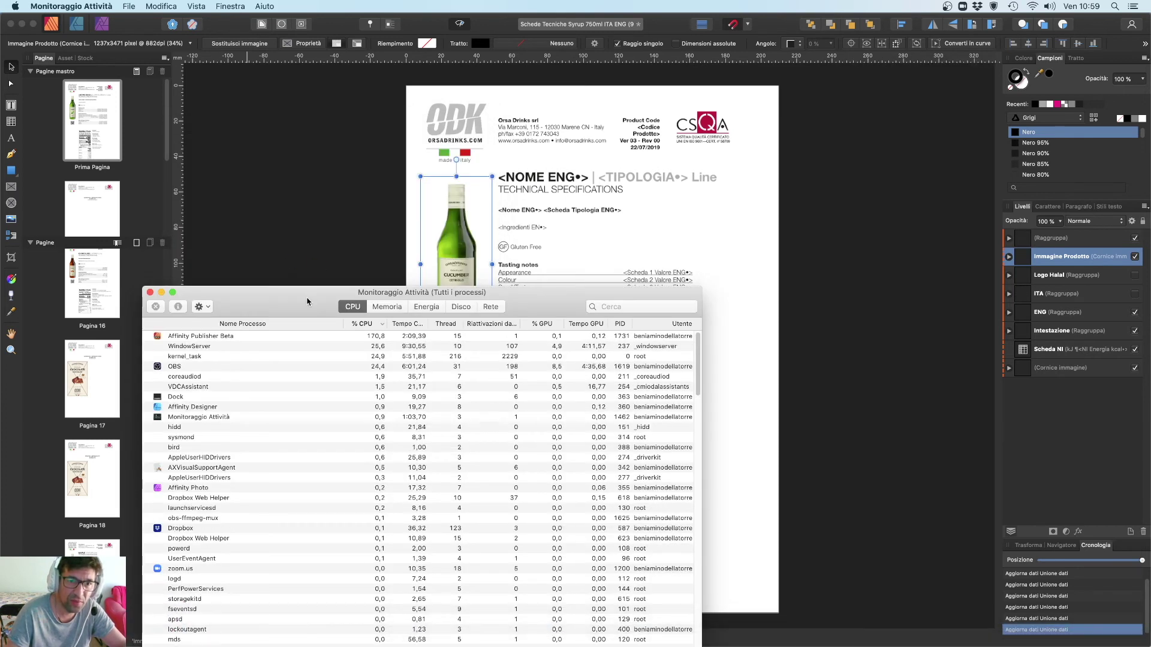
drag(307, 322, 273, 216)
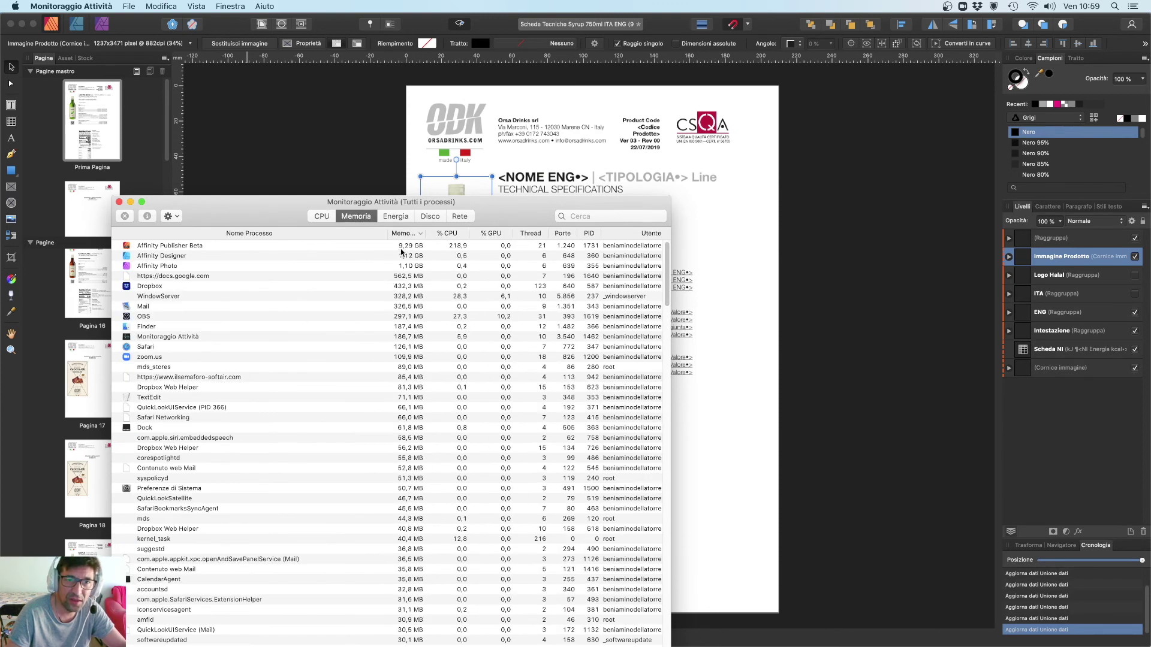
drag(401, 202, 690, 244)
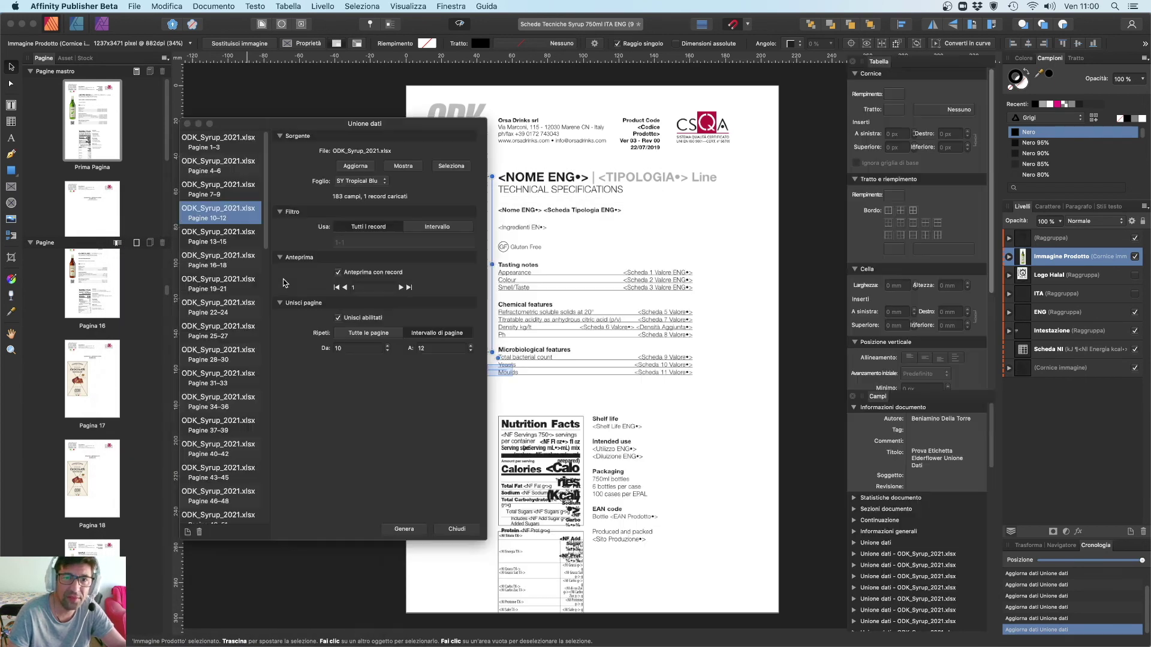
click(286, 282)
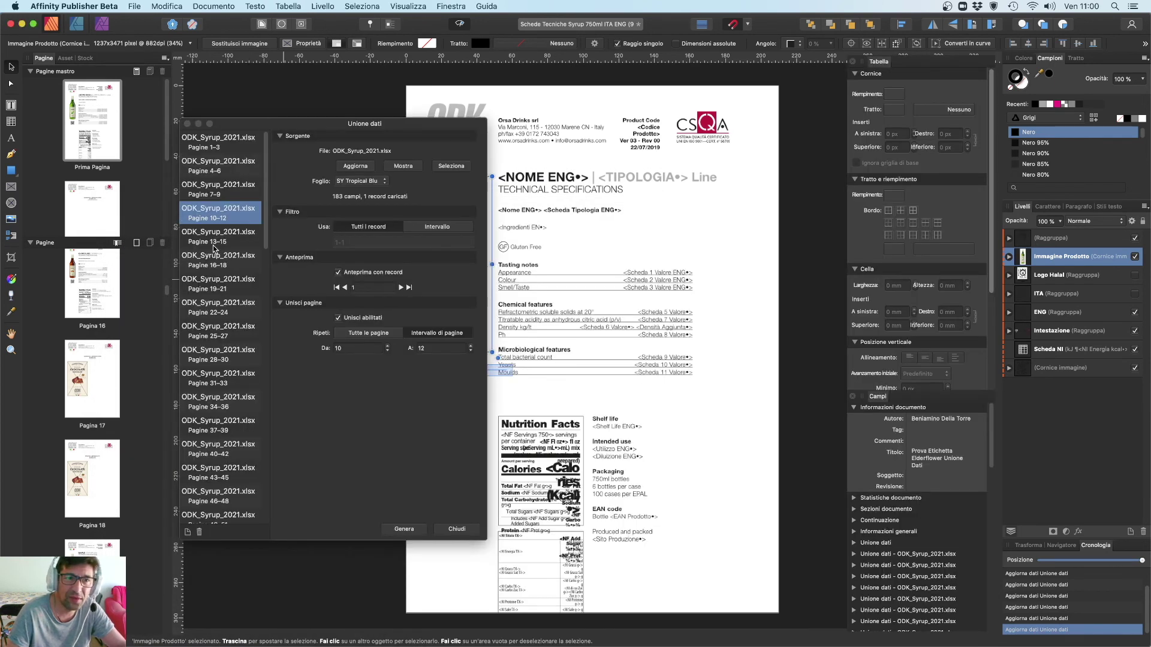
- Close the Data Merge dialog to view the page with the Cucumber bottle
click(457, 529)
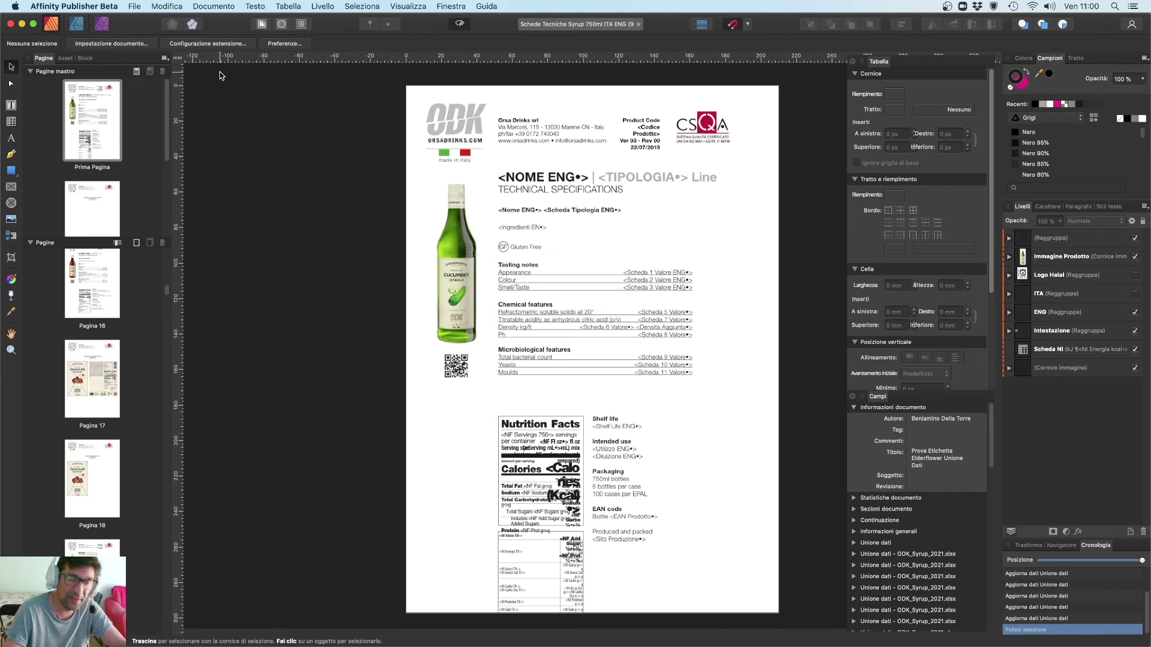
- Discard the sheet changes, quit, and open Etichette Syrup 750ml Retro GLASS 110x134 in Publisher Beta
key(super+w)
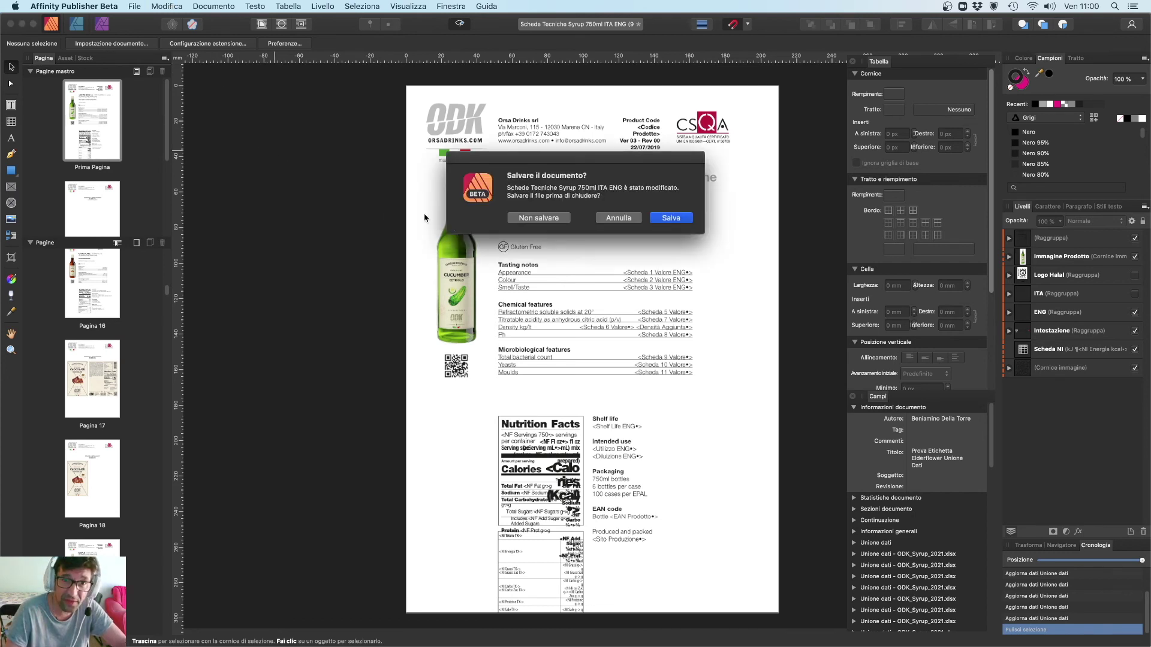
click(545, 218)
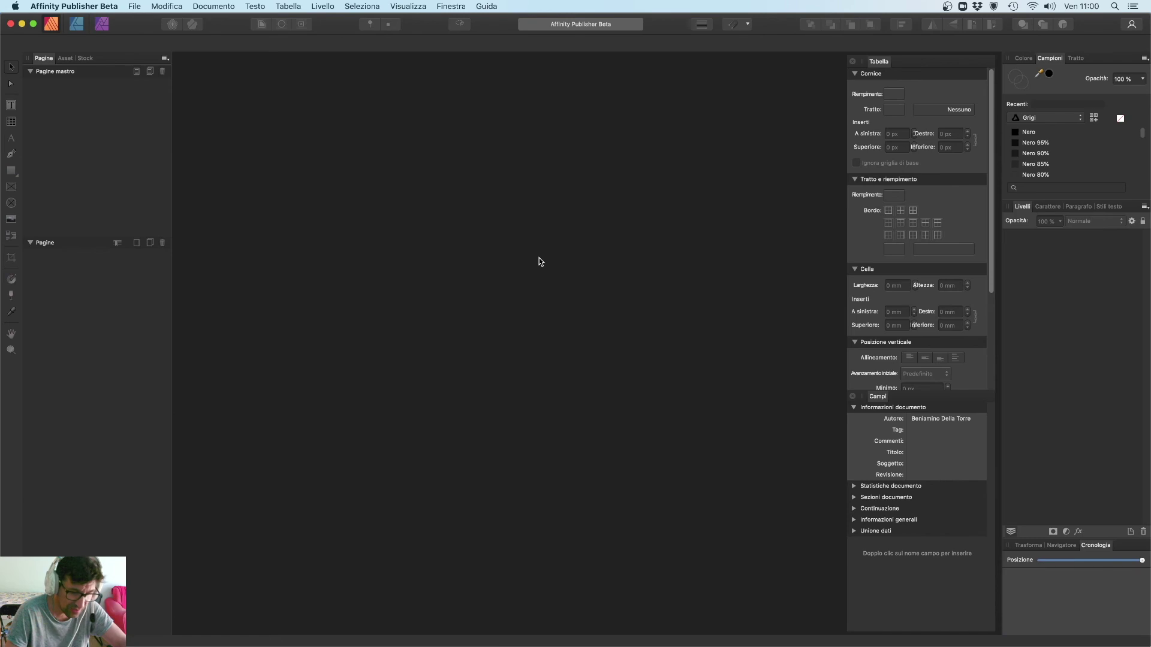
key(super+q)
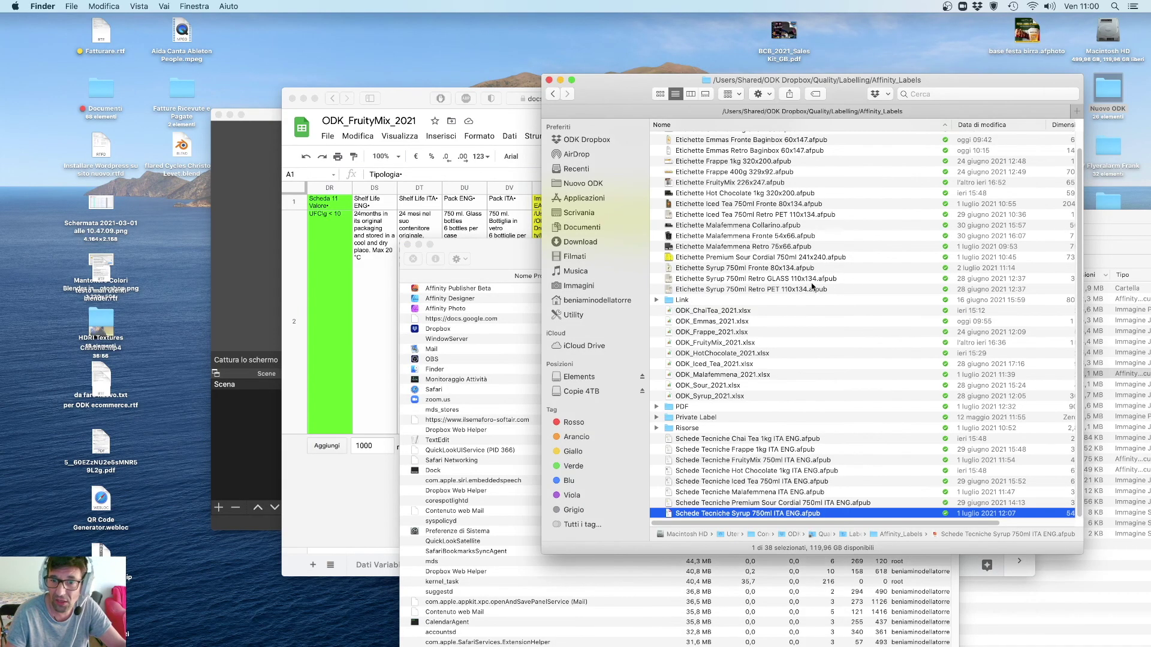
scroll(737, 325, up, 2)
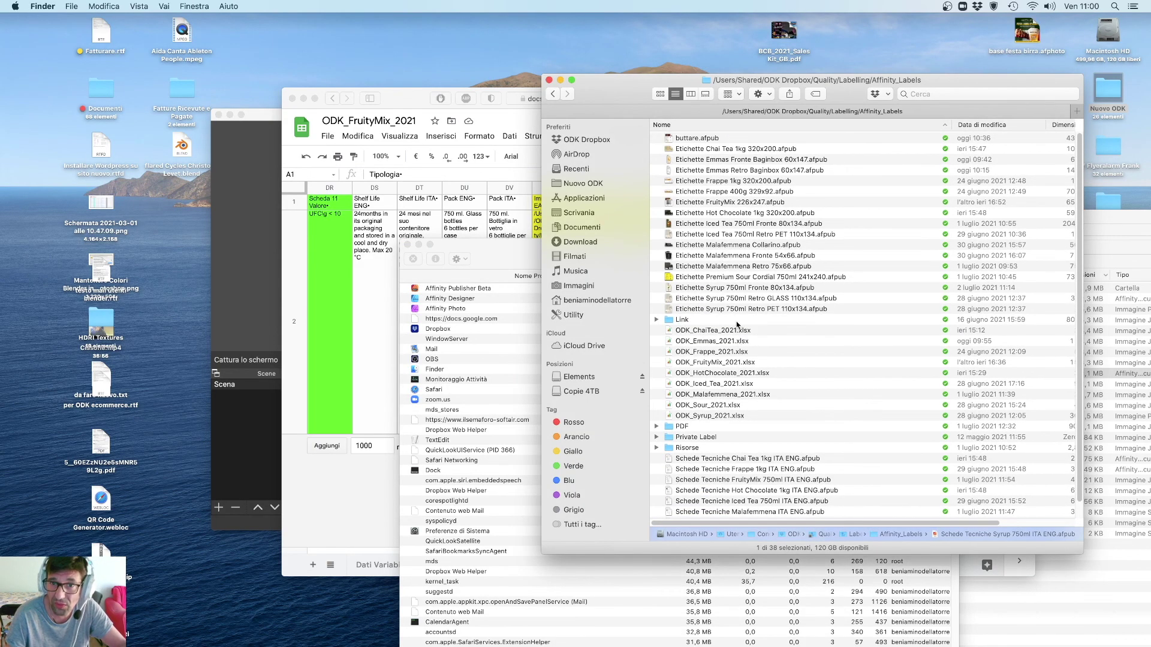
drag(669, 302, 883, 625)
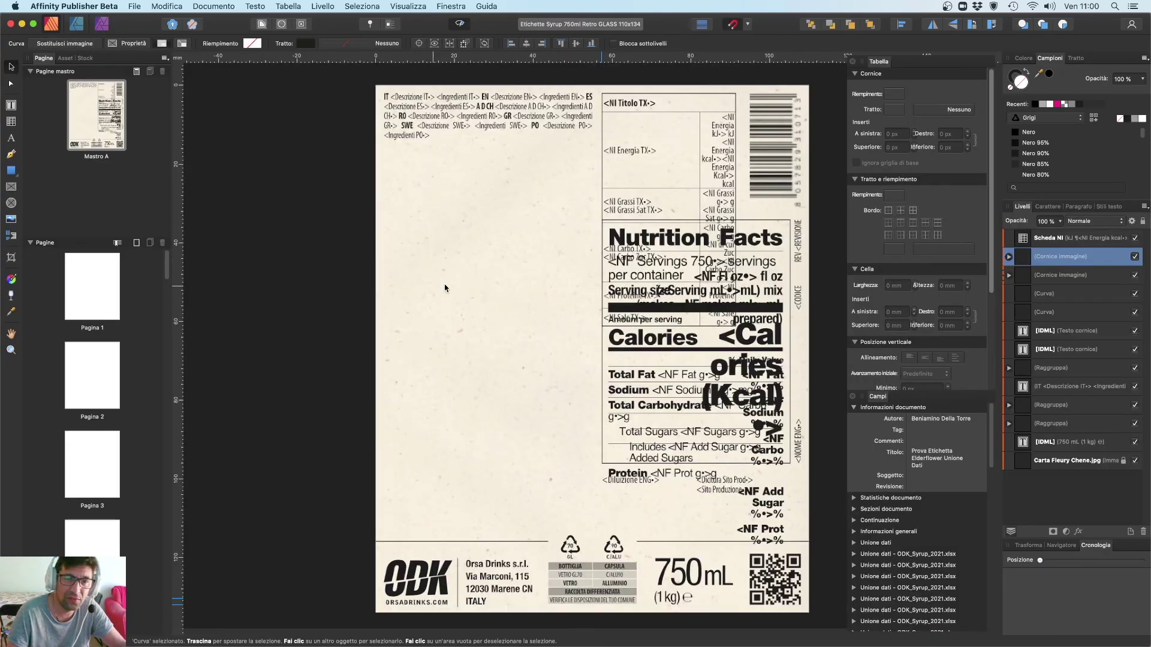
- Scroll through the merged back labels from the first page down to the Tropical Blu label
click(96, 286)
scroll(568, 277, down, 5)
scroll(568, 278, down, 5)
scroll(557, 279, down, 5)
scroll(554, 279, down, 5)
scroll(554, 280, down, 5)
scroll(553, 279, down, 5)
scroll(552, 280, down, 5)
scroll(551, 280, down, 5)
scroll(550, 279, down, 5)
scroll(550, 279, down, 5)
scroll(550, 279, down, 5)
scroll(550, 279, down, 5)
scroll(548, 281, down, 5)
scroll(548, 280, down, 5)
scroll(549, 280, down, 5)
scroll(549, 281, down, 2)
scroll(548, 280, down, 3)
scroll(549, 280, down, 1)
scroll(548, 281, down, 5)
scroll(548, 281, down, 6)
scroll(548, 280, down, 5)
scroll(545, 277, down, 5)
scroll(543, 274, down, 5)
scroll(541, 272, down, 5)
scroll(541, 272, down, 5)
scroll(540, 273, down, 5)
scroll(540, 273, down, 5)
scroll(467, 294, down, 2)
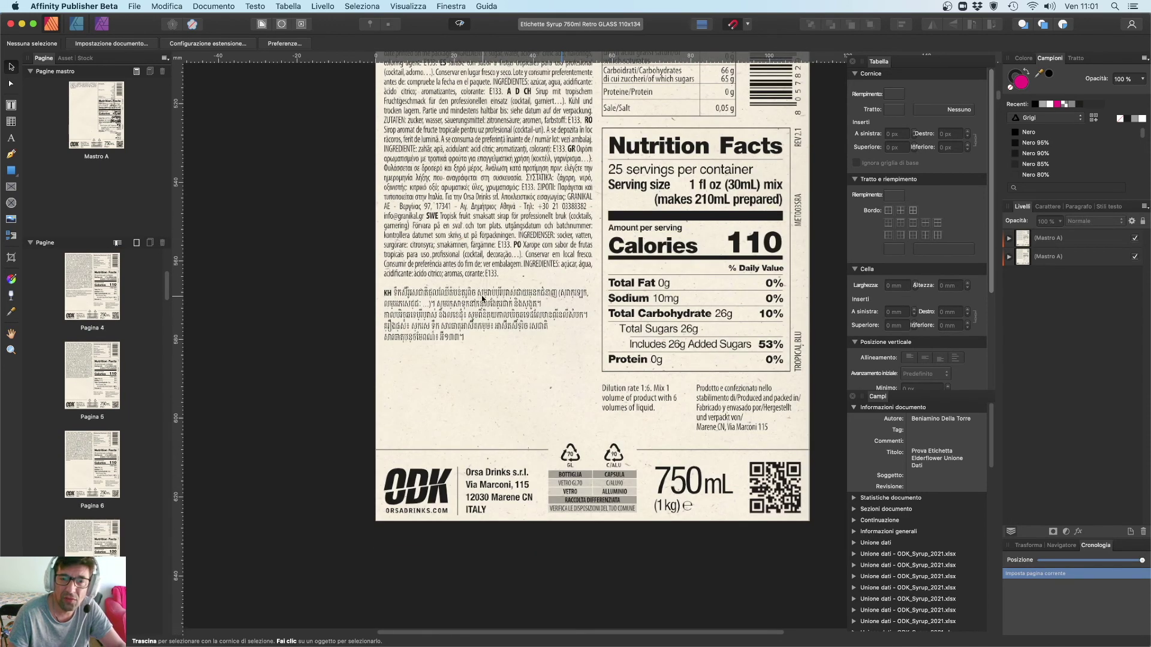
- From the KH frame, scroll through the Cardamom, Chai Tea, Macaron, Wildberry, Passion Fruit and Choco Cookie labels
click(478, 333)
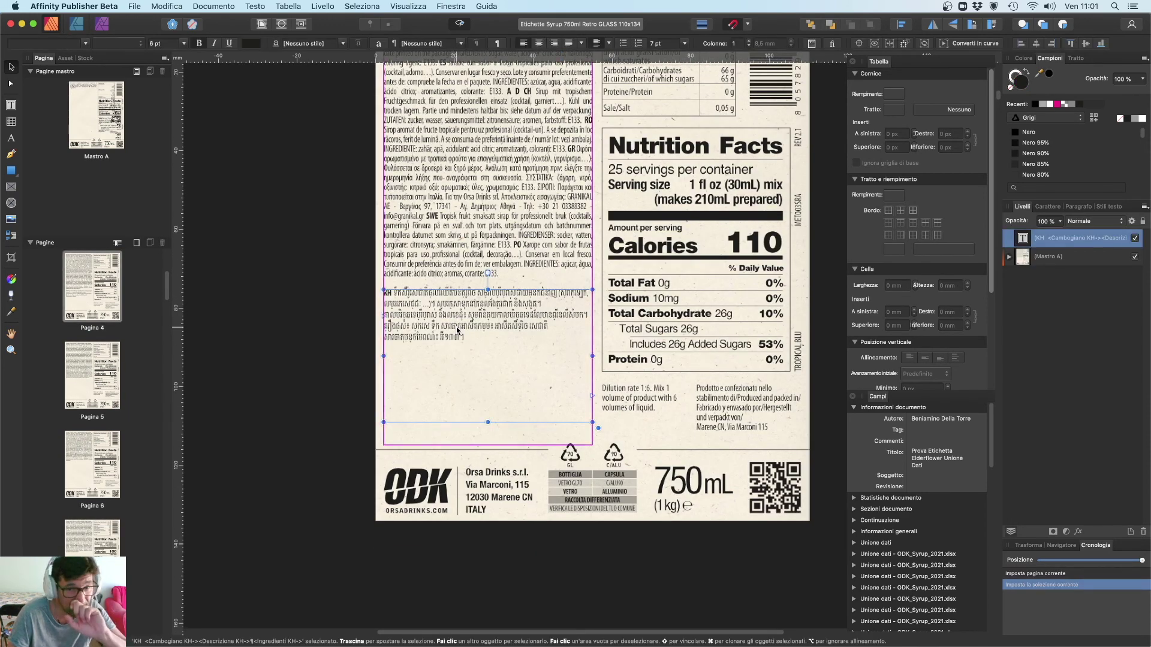
scroll(468, 318, down, 10)
scroll(480, 306, down, 5)
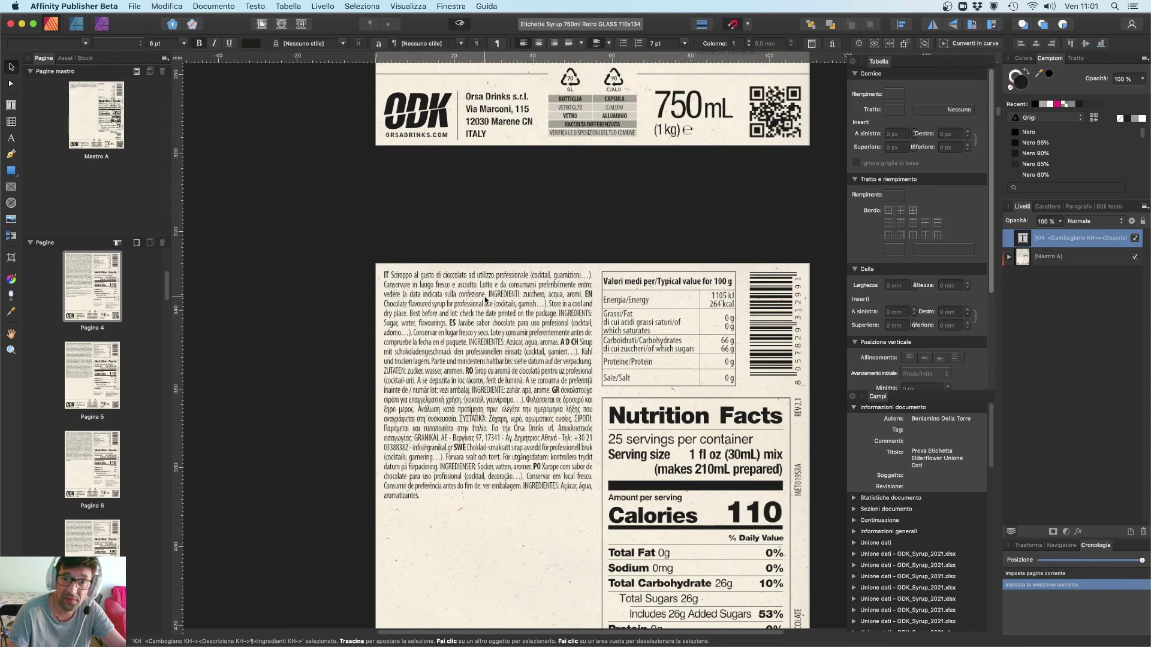
scroll(481, 305, down, 5)
scroll(483, 303, down, 5)
scroll(486, 300, down, 5)
scroll(486, 300, down, 5)
scroll(485, 300, down, 5)
scroll(485, 300, down, 5)
scroll(485, 300, down, 5)
scroll(486, 299, down, 5)
scroll(486, 300, down, 5)
scroll(486, 299, down, 5)
scroll(485, 299, down, 5)
scroll(486, 300, down, 5)
scroll(485, 299, down, 5)
scroll(485, 299, down, 5)
scroll(486, 300, down, 5)
scroll(485, 299, down, 5)
scroll(486, 299, down, 5)
scroll(509, 298, down, 5)
scroll(531, 296, down, 5)
scroll(531, 296, down, 5)
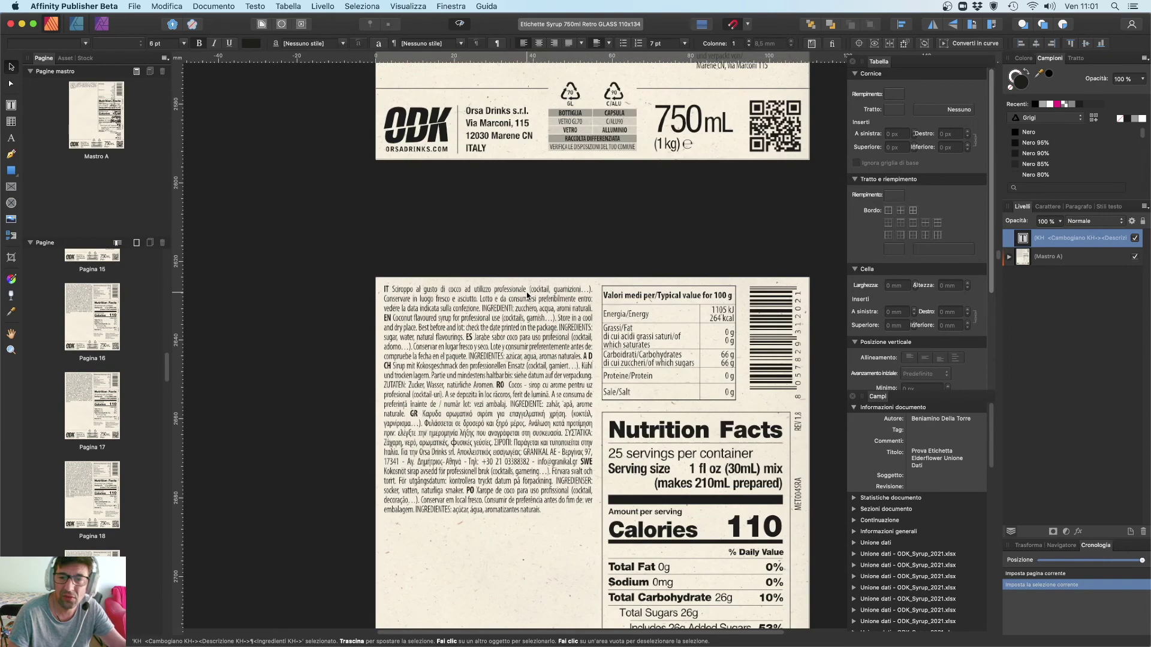
scroll(526, 297, down, 5)
scroll(521, 299, down, 5)
scroll(516, 299, down, 5)
scroll(514, 299, down, 5)
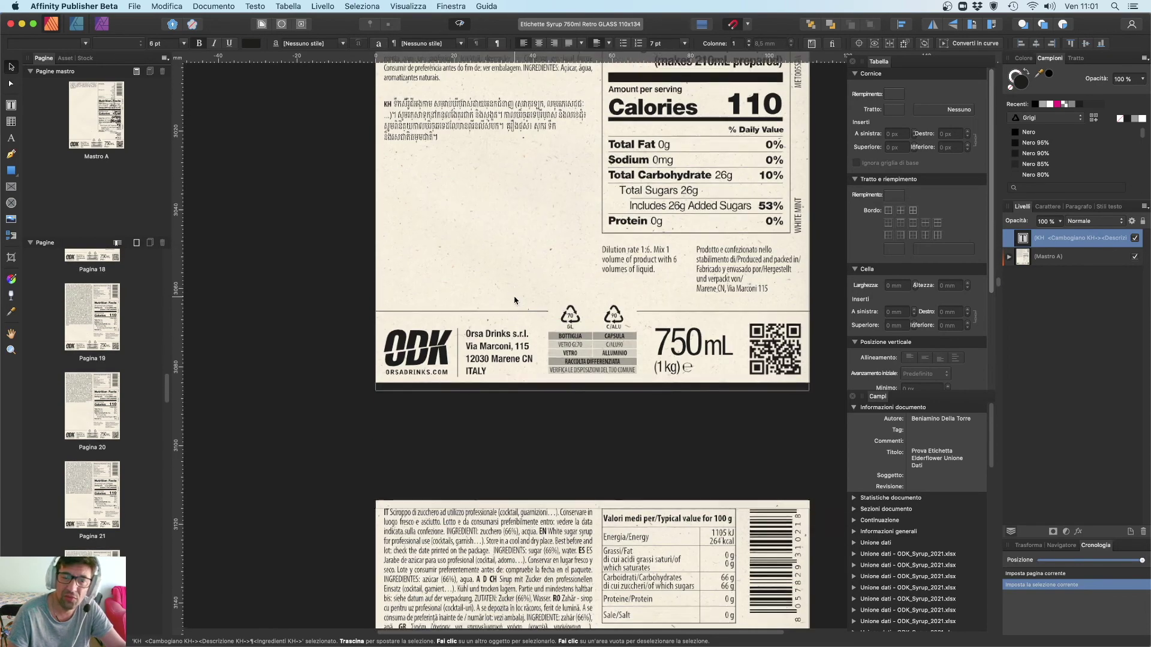
scroll(515, 299, down, 5)
scroll(515, 300, down, 5)
scroll(517, 307, down, 5)
scroll(519, 314, down, 5)
scroll(521, 322, down, 5)
scroll(522, 329, down, 5)
scroll(520, 324, down, 3)
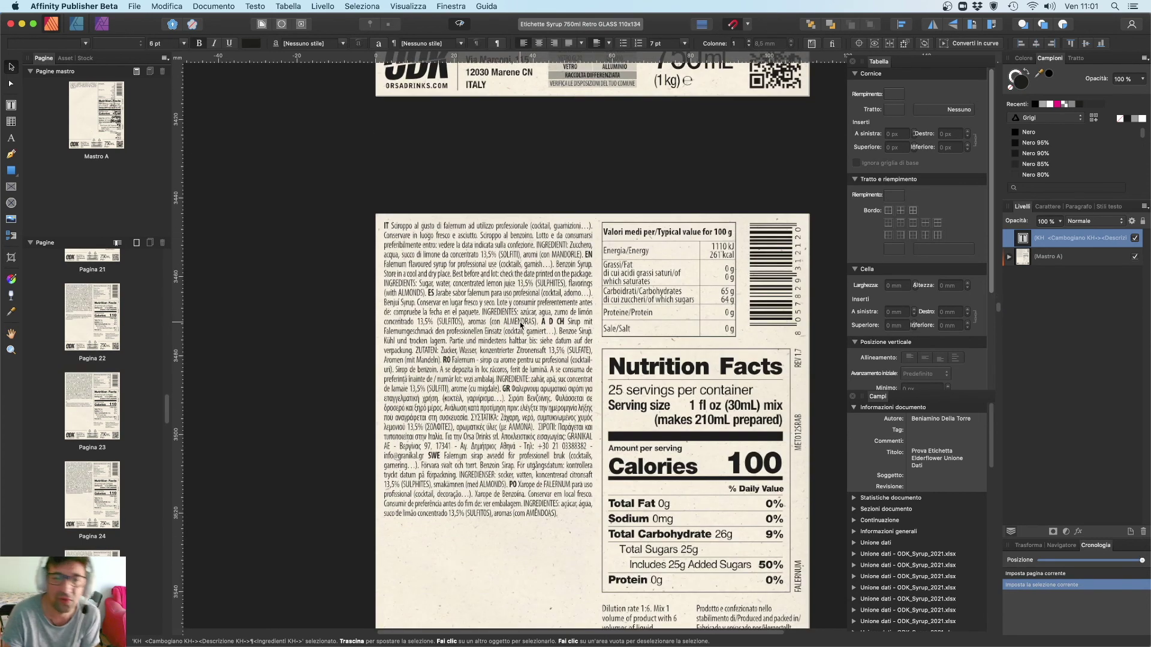
scroll(520, 321, down, 2)
scroll(519, 318, down, 2)
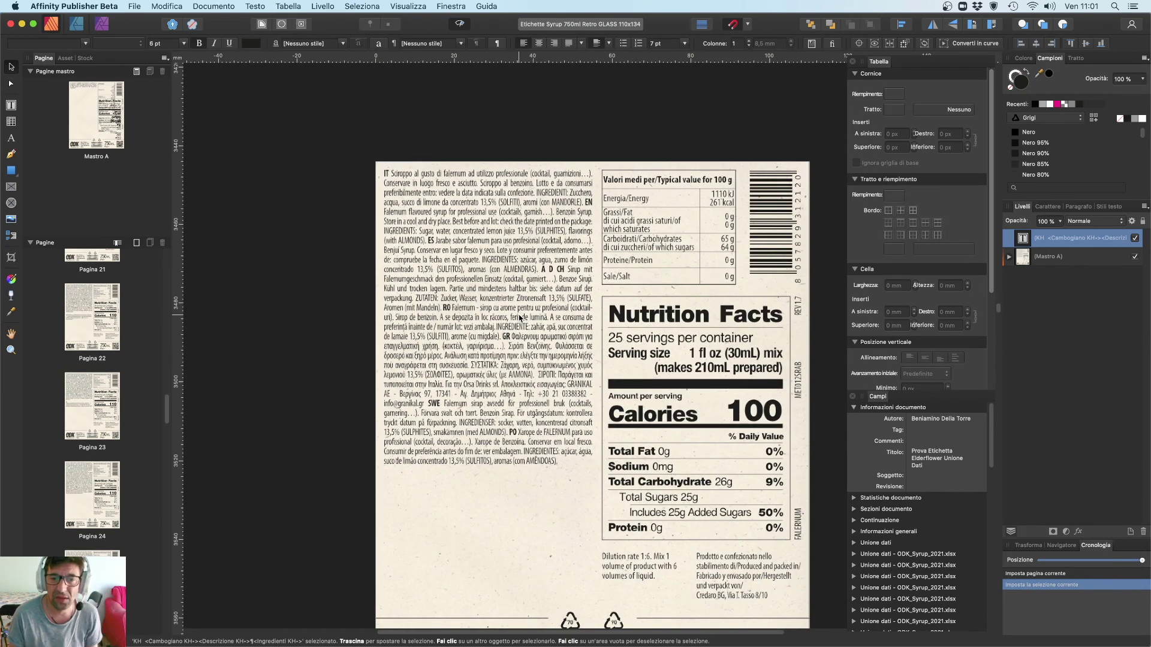
scroll(511, 289, down, 5)
scroll(513, 300, down, 5)
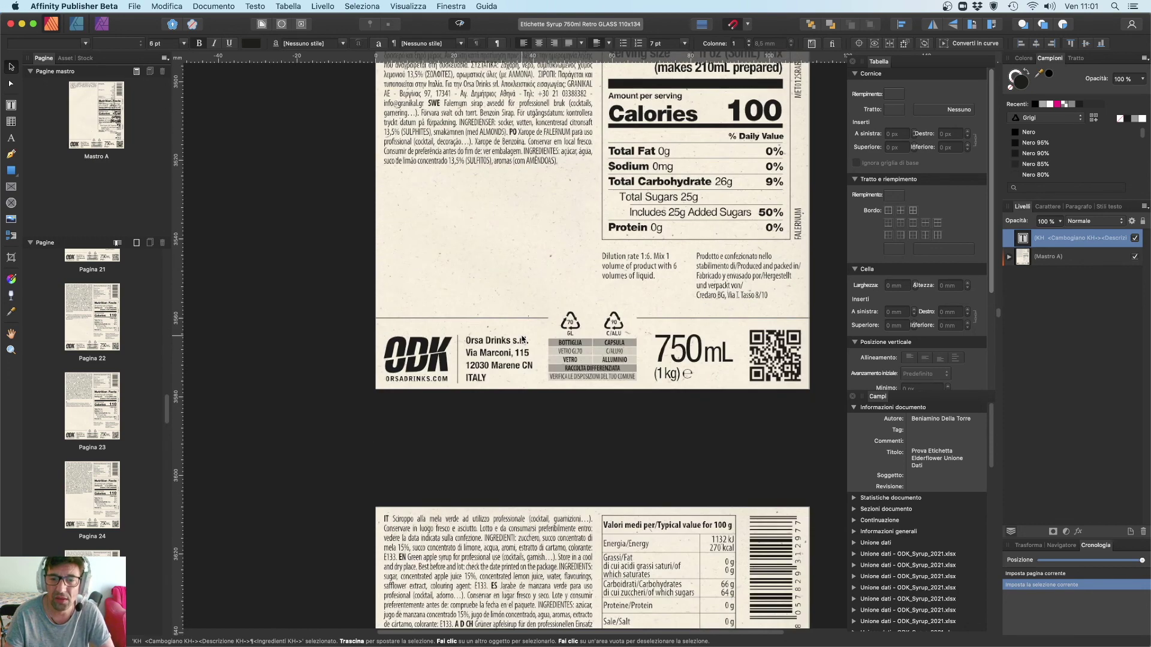
scroll(515, 318, down, 5)
scroll(518, 336, down, 2)
scroll(518, 335, down, 4)
scroll(518, 335, down, 5)
scroll(517, 335, down, 1)
scroll(517, 336, down, 6)
scroll(517, 340, down, 5)
scroll(517, 341, down, 3)
scroll(517, 341, down, 4)
scroll(516, 342, down, 5)
scroll(516, 342, down, 5)
scroll(514, 342, down, 5)
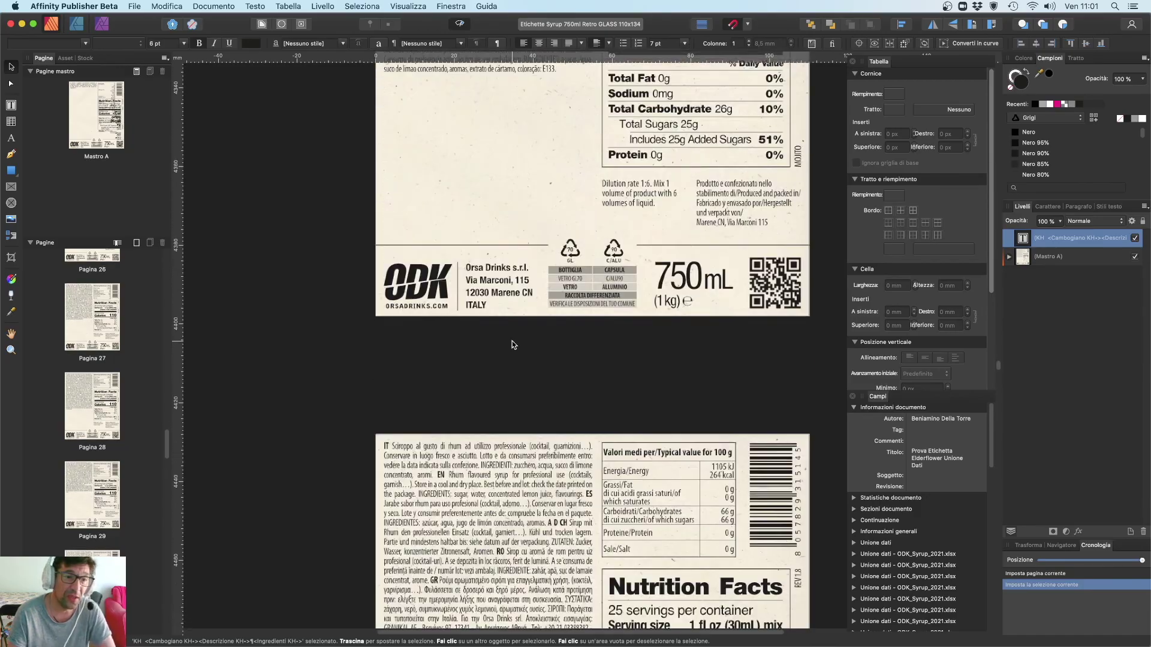
scroll(512, 344, down, 5)
scroll(509, 344, down, 5)
scroll(508, 344, down, 5)
scroll(571, 346, down, 5)
scroll(558, 351, down, 5)
scroll(545, 354, down, 5)
scroll(546, 354, down, 5)
scroll(545, 354, down, 5)
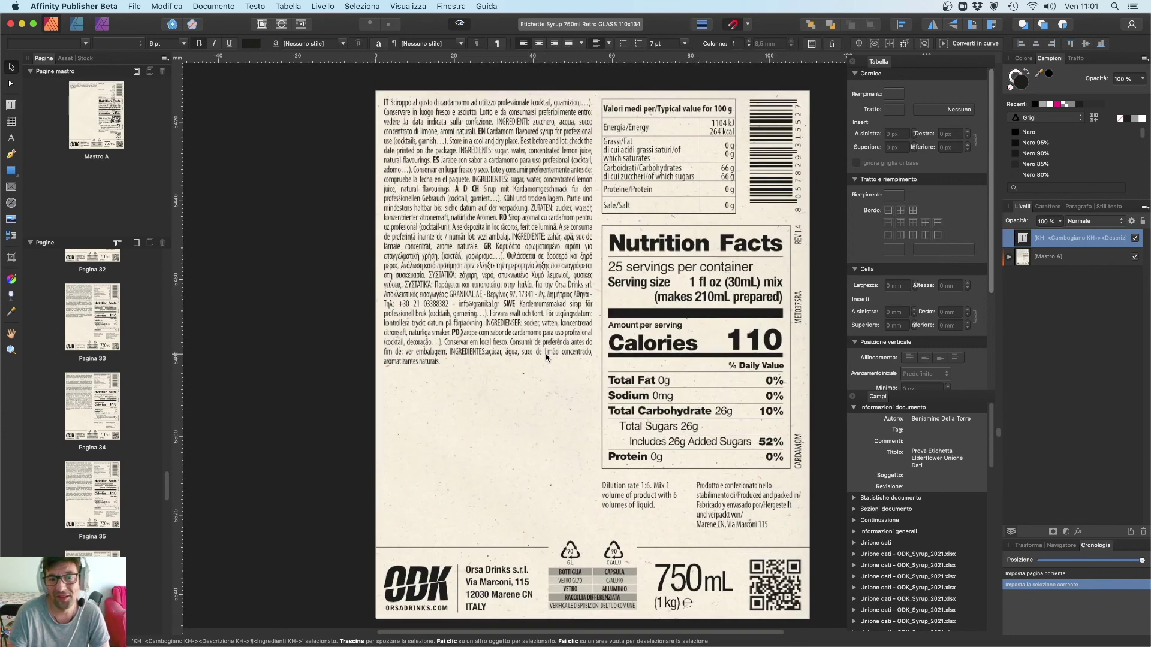
scroll(545, 354, down, 5)
scroll(546, 354, down, 3)
scroll(545, 353, down, 5)
scroll(545, 354, down, 5)
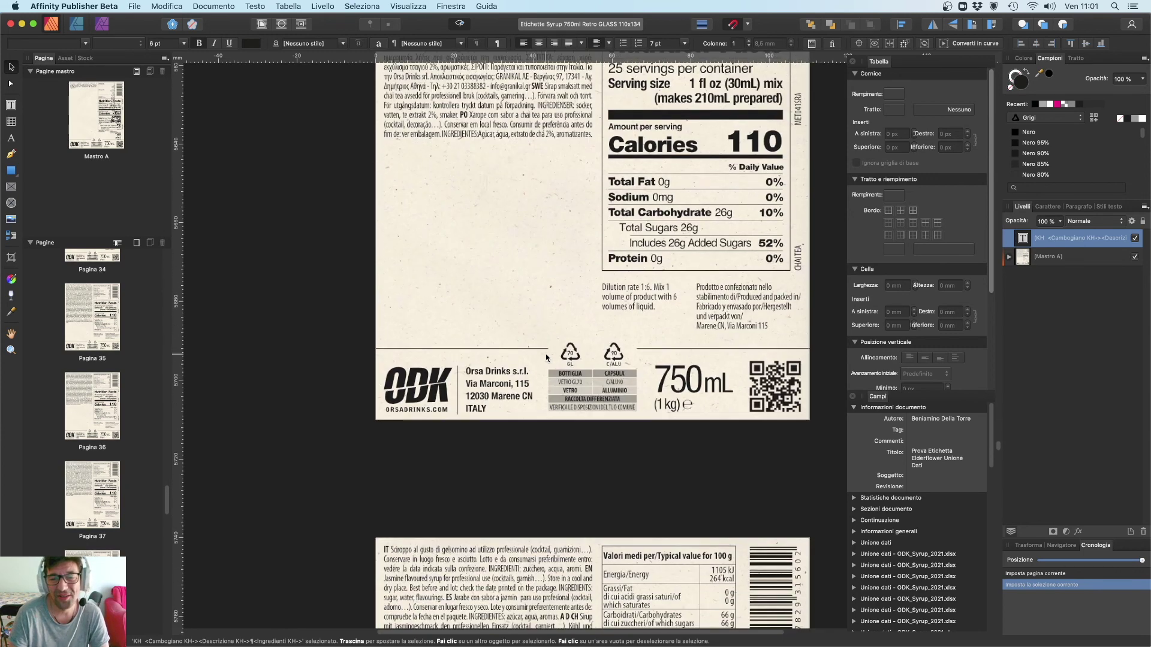
scroll(545, 354, down, 5)
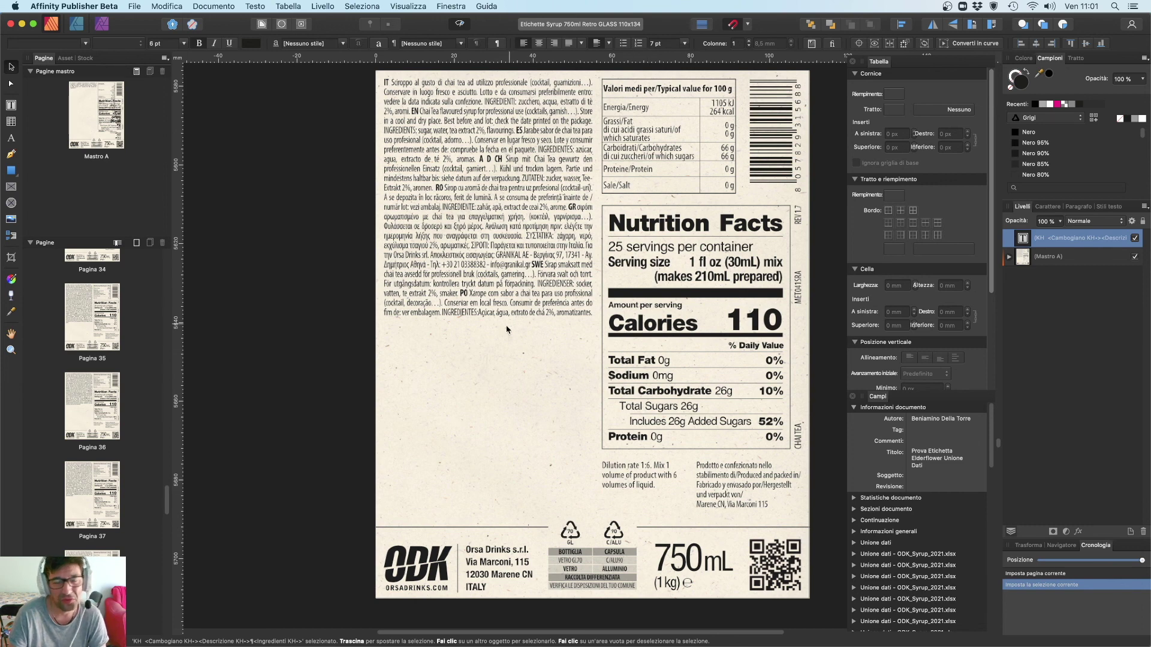
scroll(510, 342, down, 5)
scroll(465, 333, down, 5)
scroll(450, 324, down, 5)
scroll(438, 318, down, 5)
scroll(440, 326, down, 5)
scroll(440, 330, down, 5)
scroll(440, 333, down, 4)
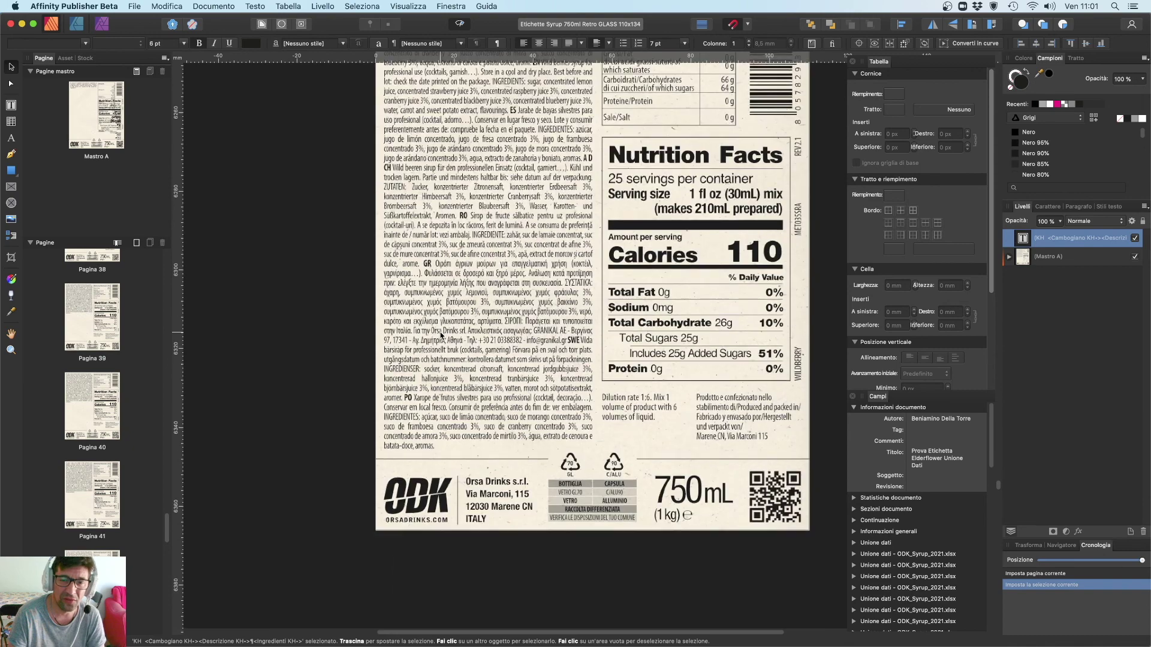
scroll(441, 337, down, 5)
scroll(439, 341, down, 5)
scroll(440, 346, down, 5)
scroll(440, 352, down, 5)
scroll(440, 357, down, 5)
scroll(440, 359, down, 5)
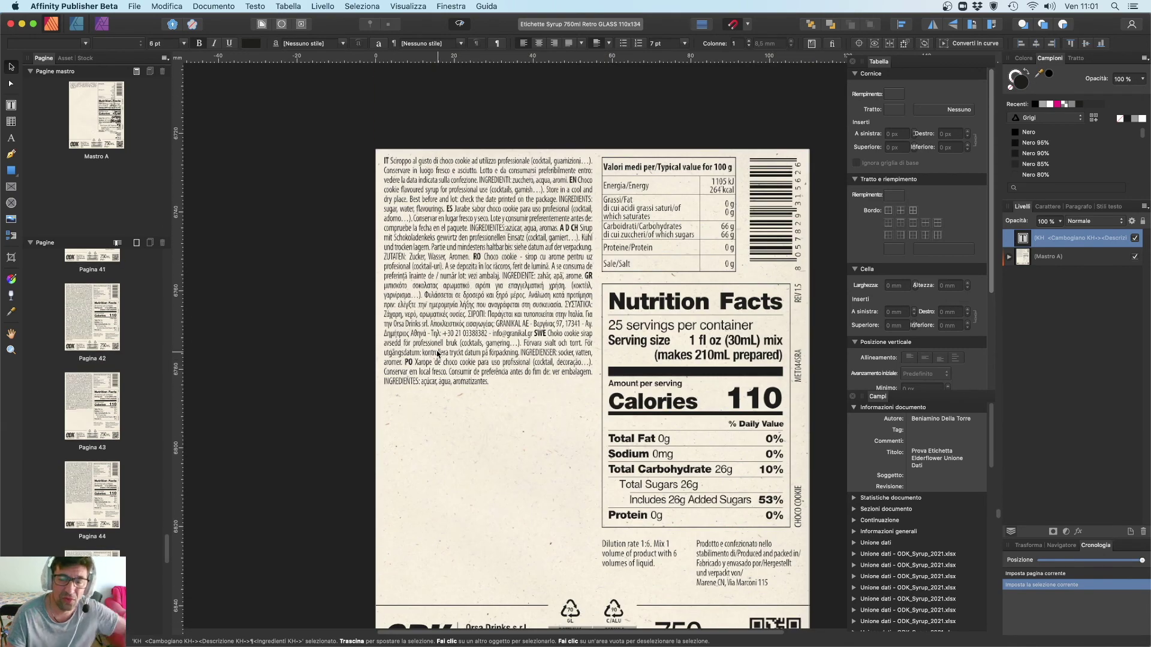
scroll(439, 354, down, 1)
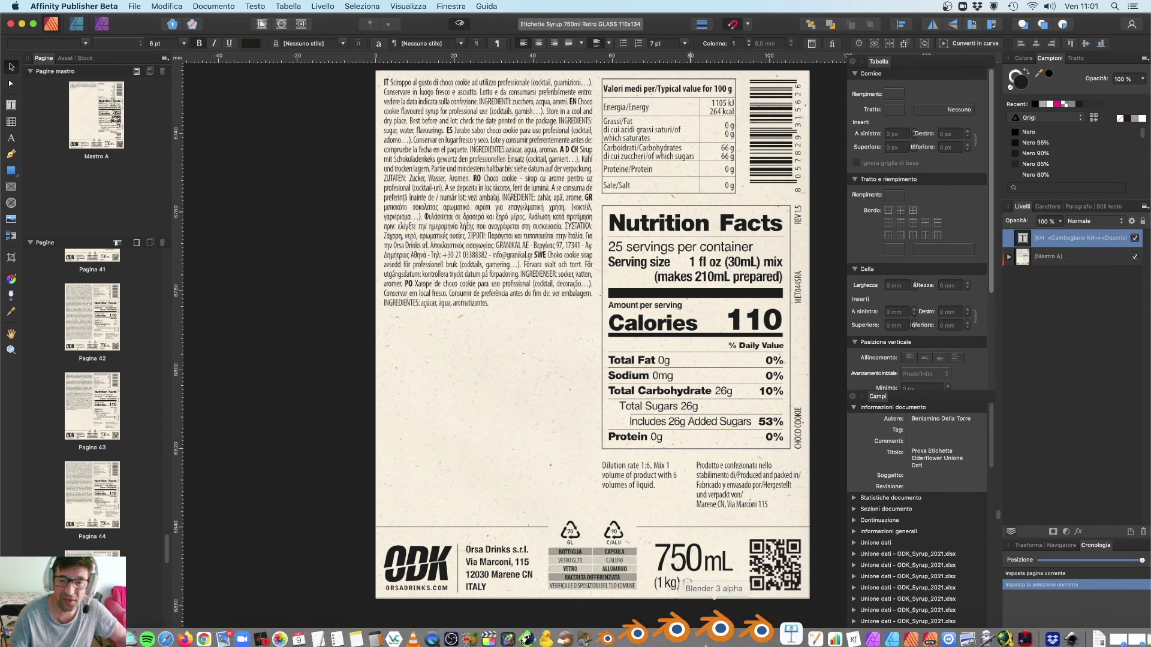